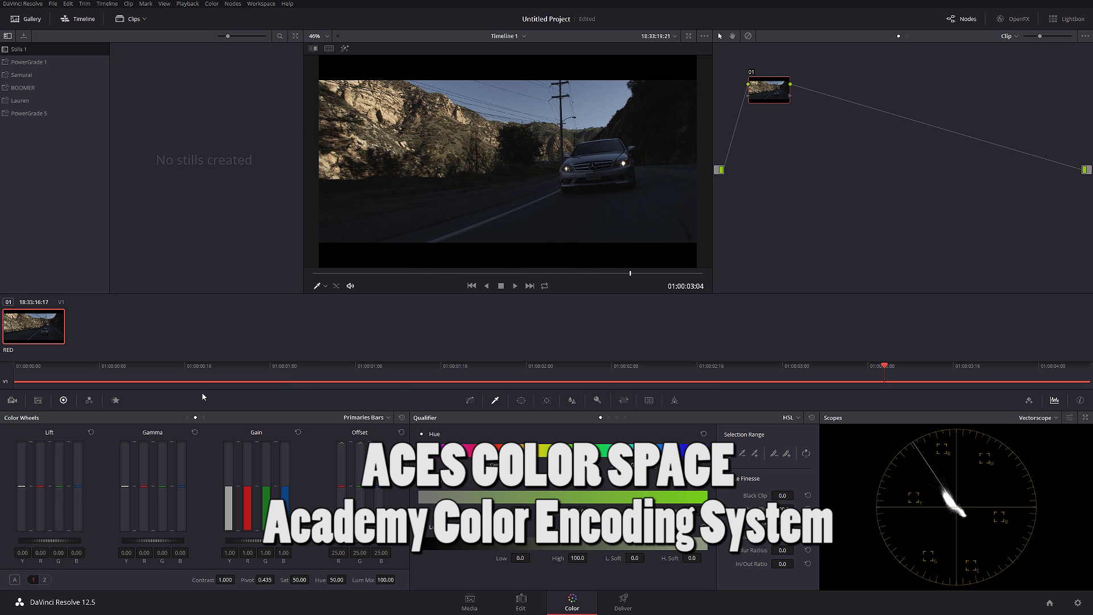
# Step: In the clip's Camera Raw settings, decode using Clip and set the gamma curve to REDlog Film
pyautogui.click(13, 402)
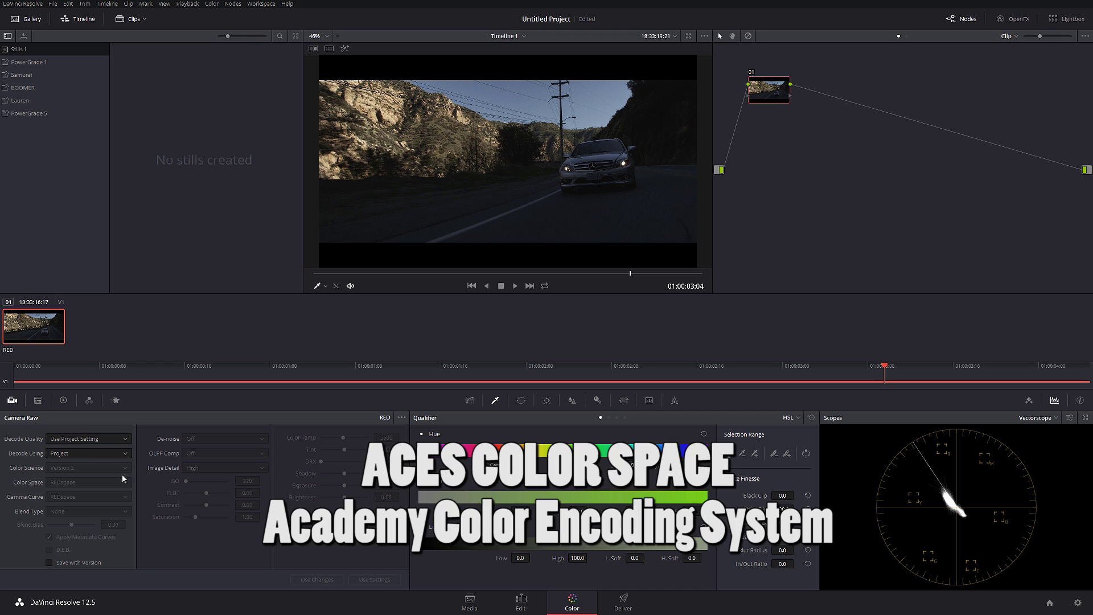
pyautogui.click(86, 453)
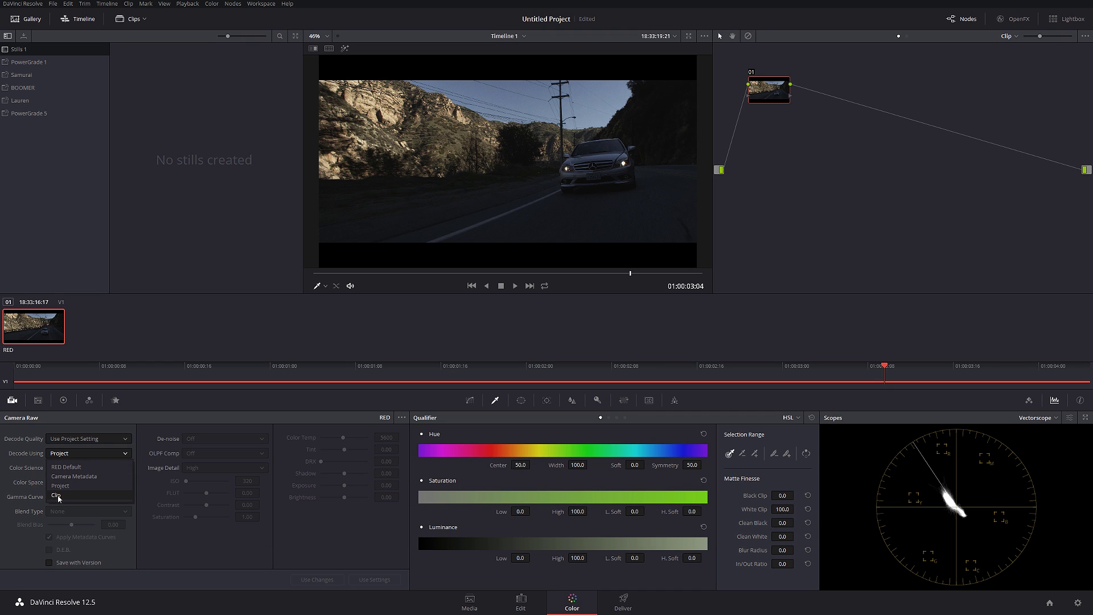
pyautogui.click(58, 495)
pyautogui.click(91, 498)
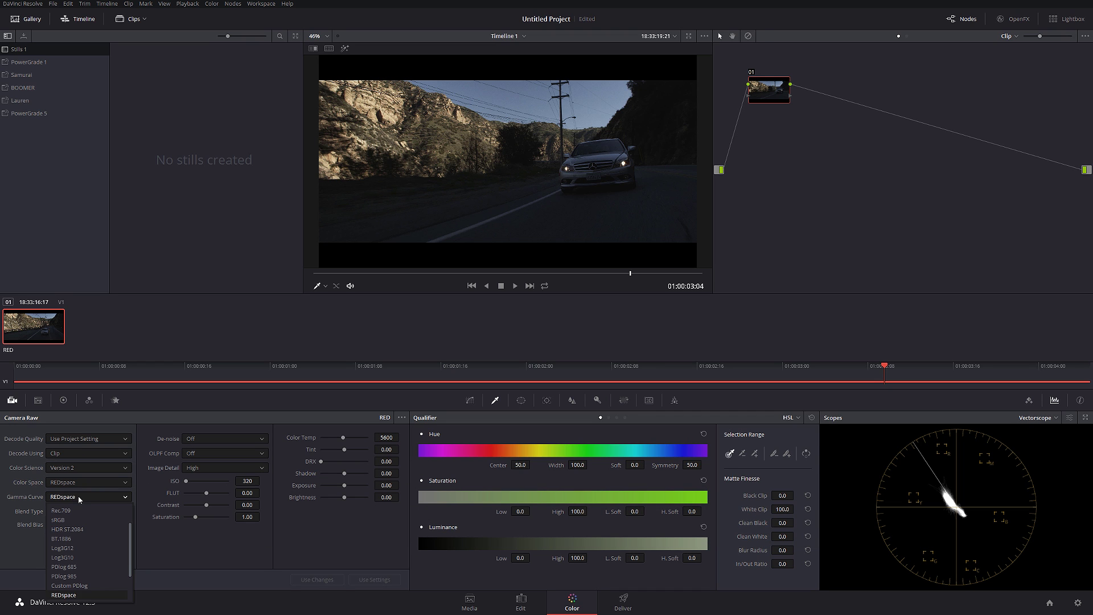
pyautogui.scroll(-2, 92, 527)
pyautogui.click(92, 523)
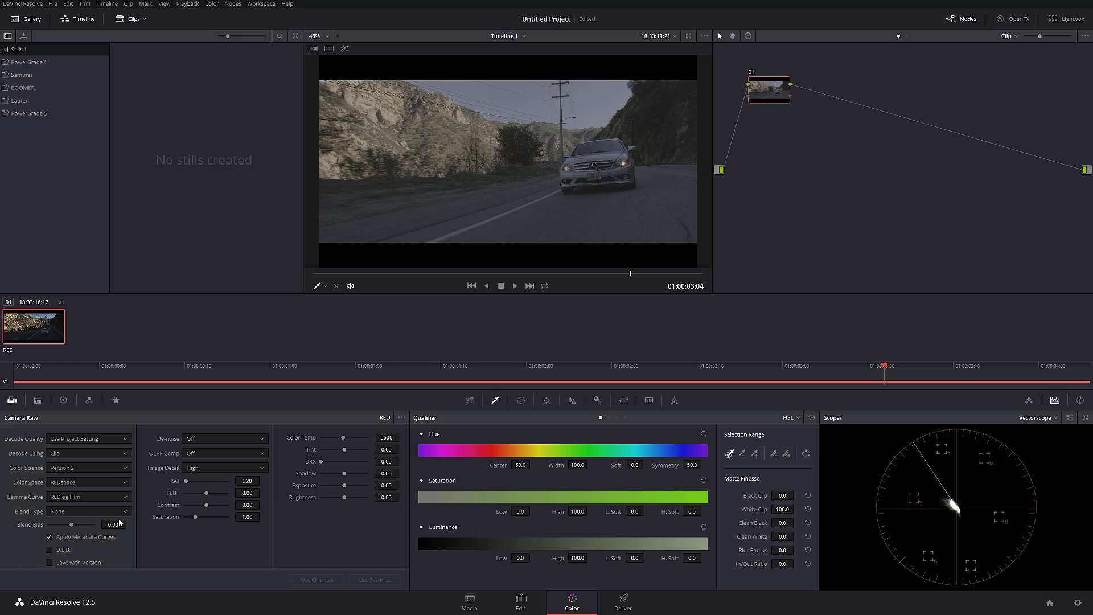
# Step: Move the playhead back to 01:00:01:13 and place node 01 slightly lower in the node graph
pyautogui.click(472, 279)
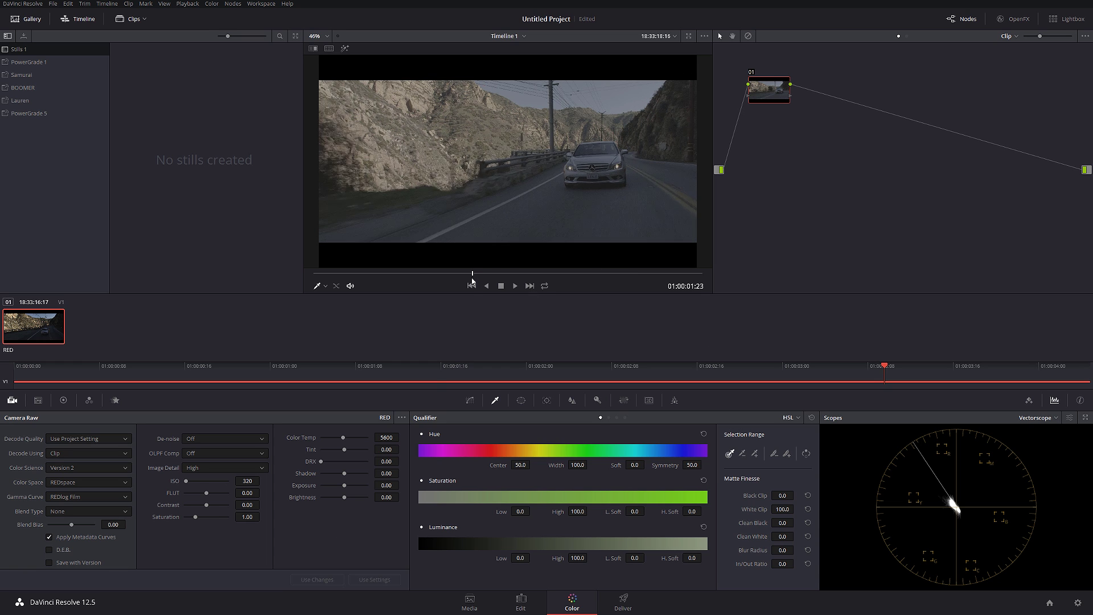
pyautogui.moveTo(472, 280); pyautogui.dragTo(470, 281)
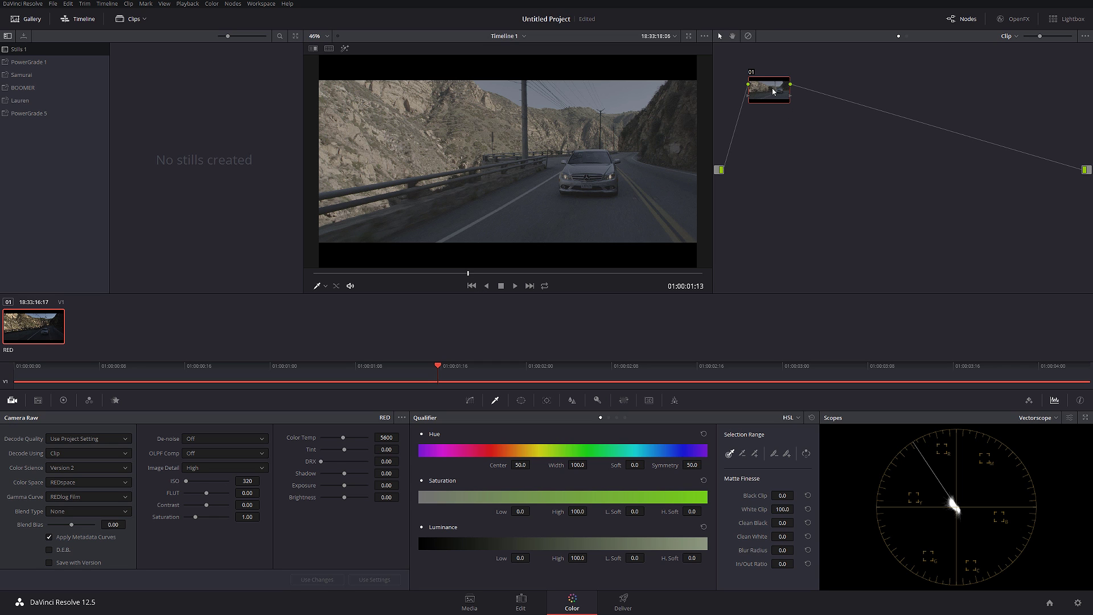
pyautogui.moveTo(772, 91); pyautogui.dragTo(763, 131)
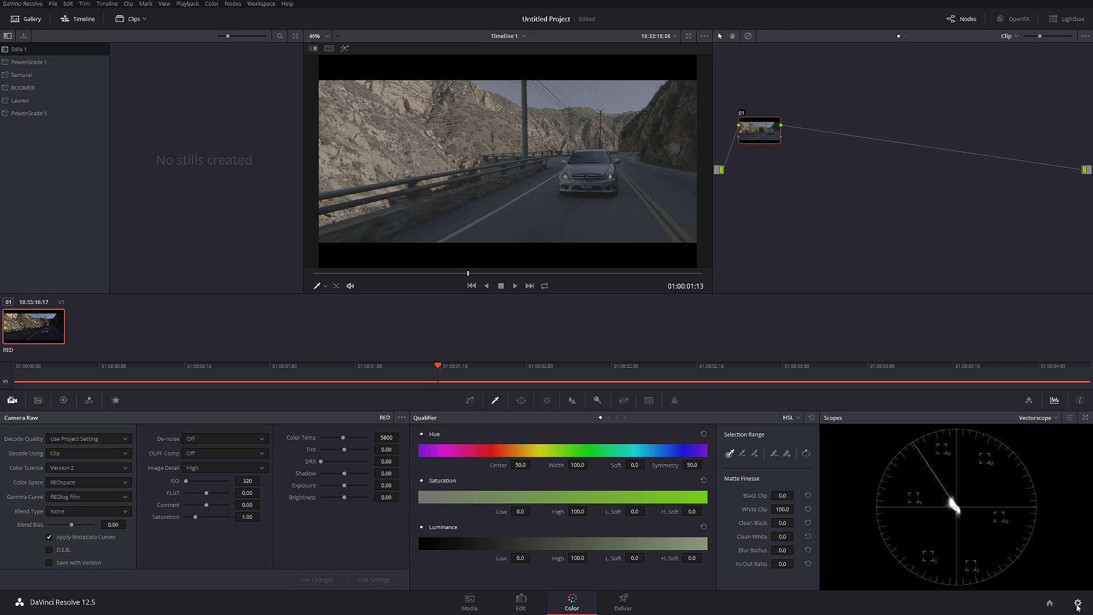
# Step: In the master project settings, set the color science to DaVinci ACES and the ACES version to ACES 1.0.2
pyautogui.click(1077, 603)
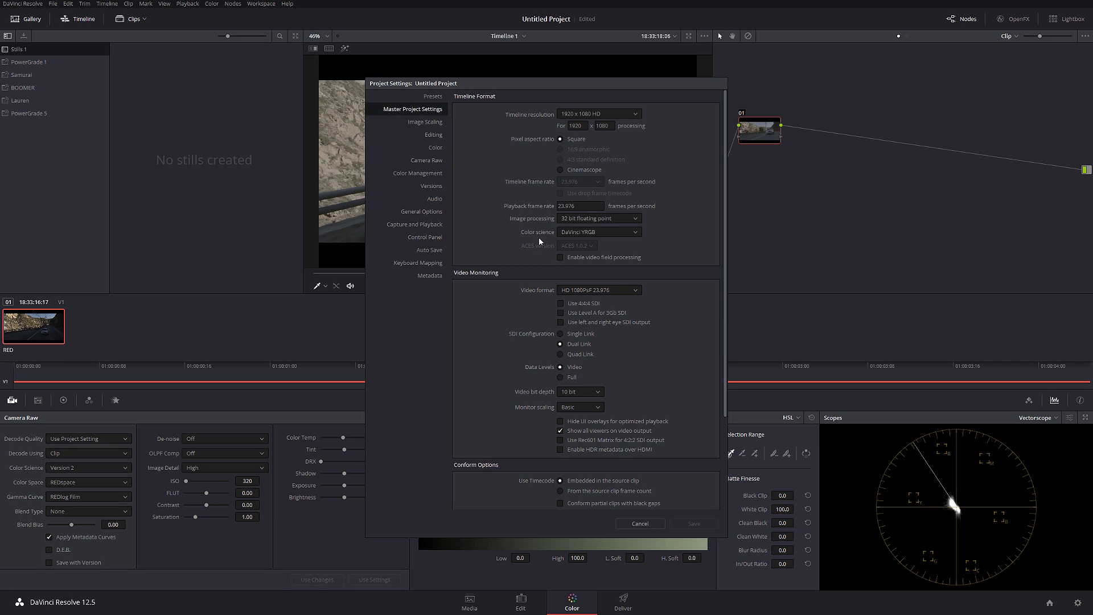
pyautogui.click(595, 234)
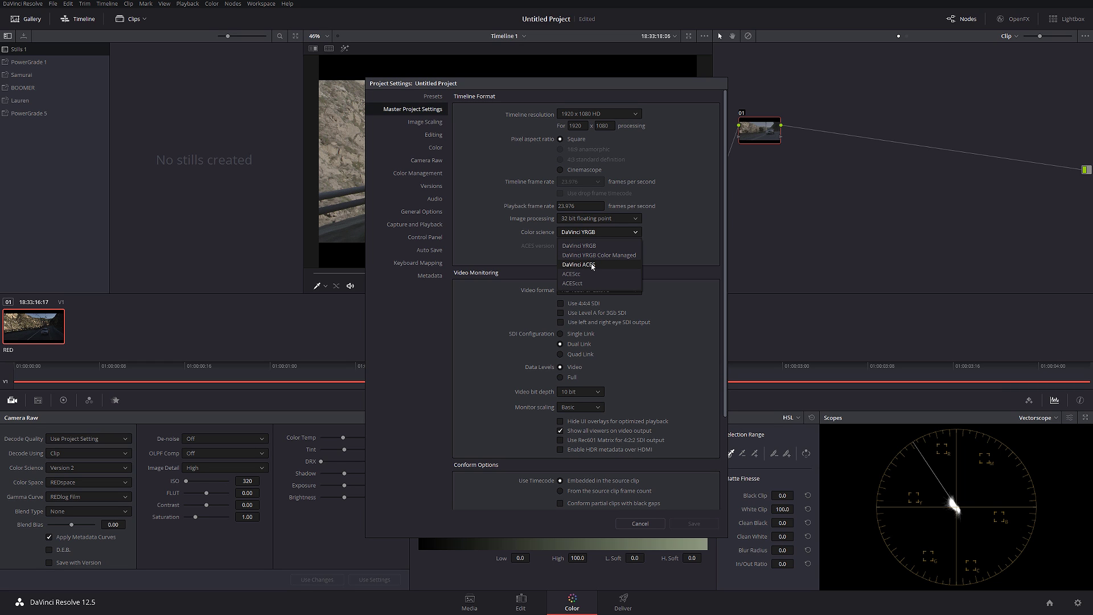
pyautogui.click(593, 264)
pyautogui.click(591, 245)
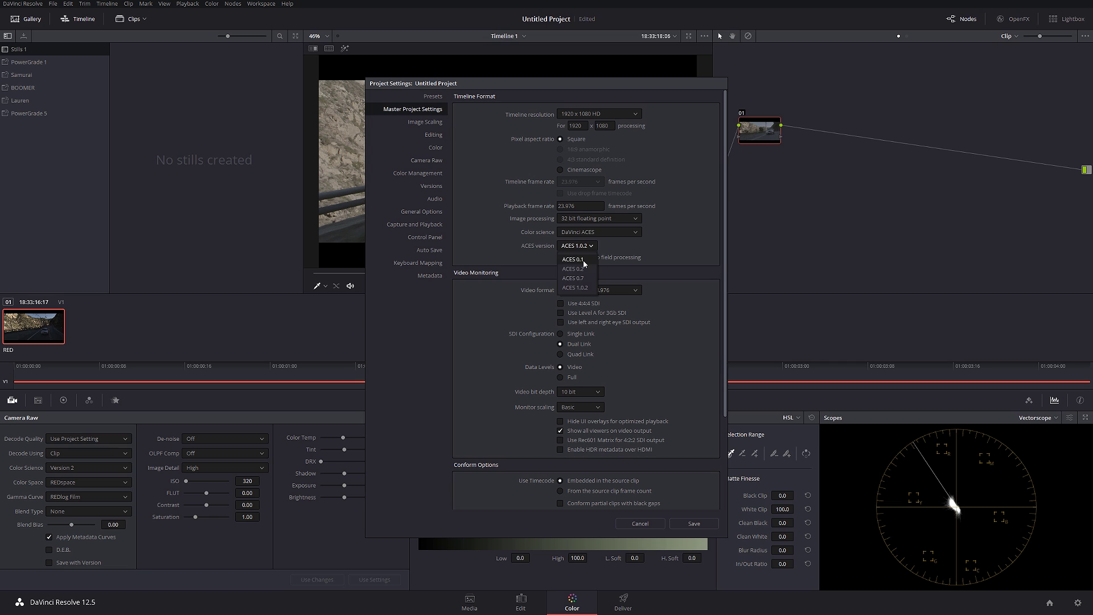
pyautogui.click(590, 288)
# Step: In the project's color management settings, set the ACES input transform to REDcolor4/REDlogFilm
pyautogui.click(431, 177)
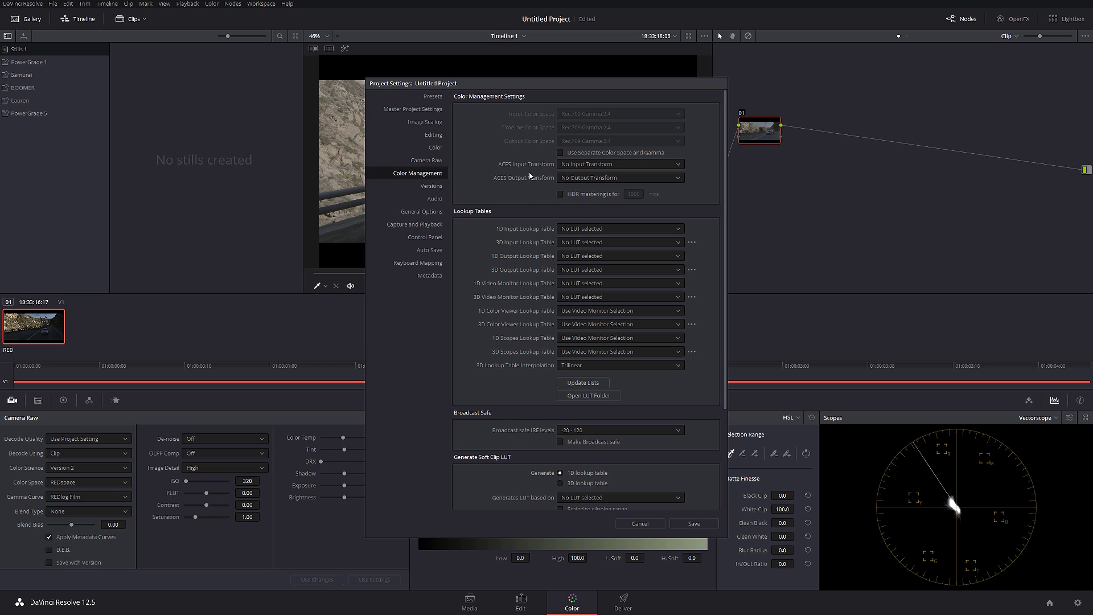
pyautogui.click(607, 165)
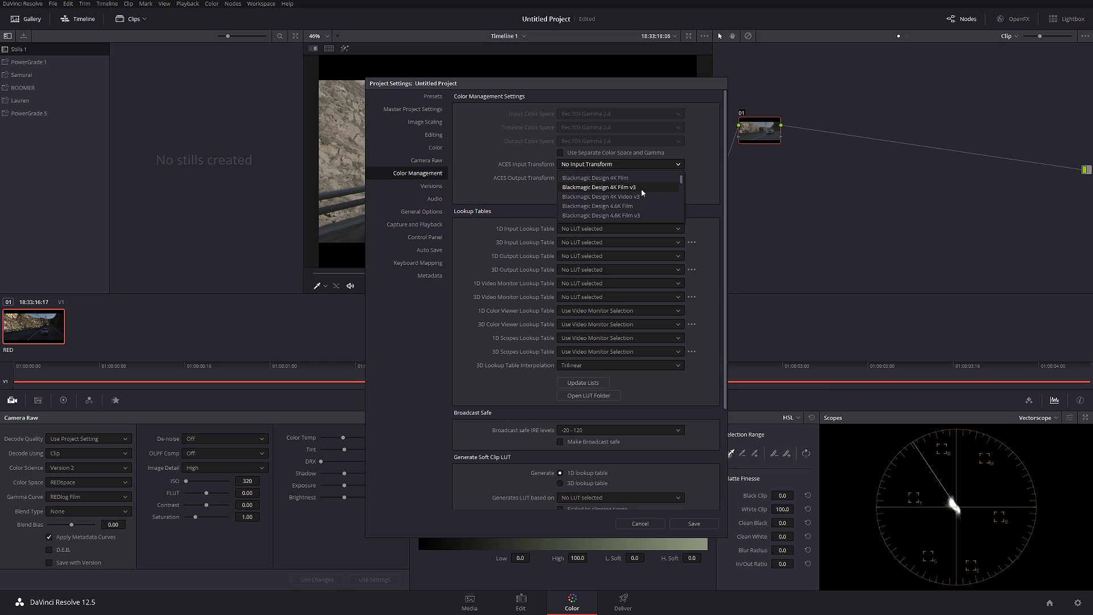
pyautogui.scroll(-10, 642, 193)
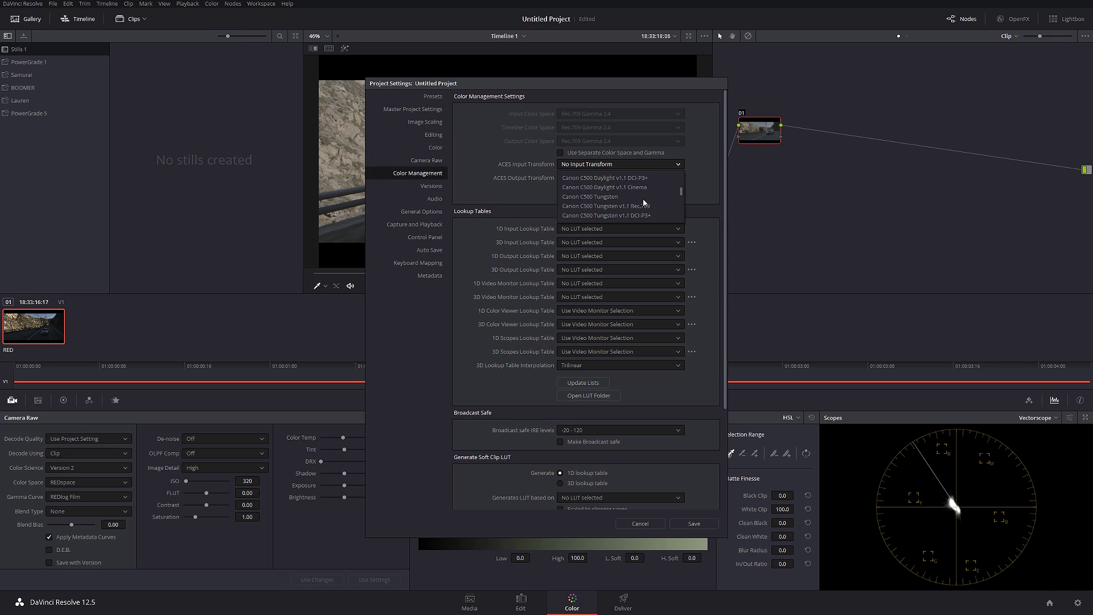
pyautogui.scroll(-5, 641, 201)
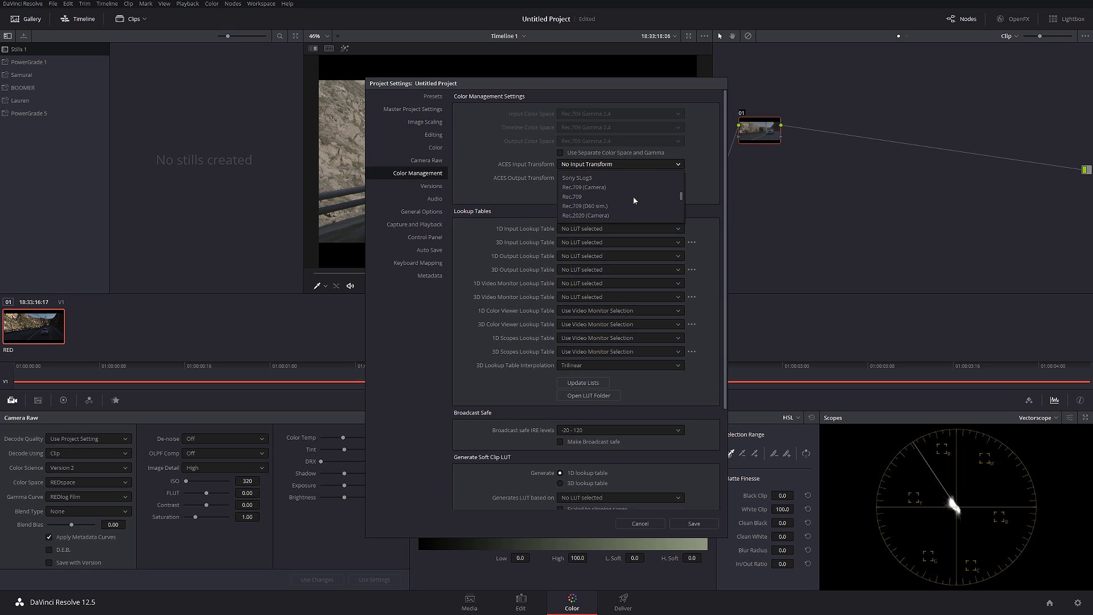
pyautogui.scroll(-3, 634, 200)
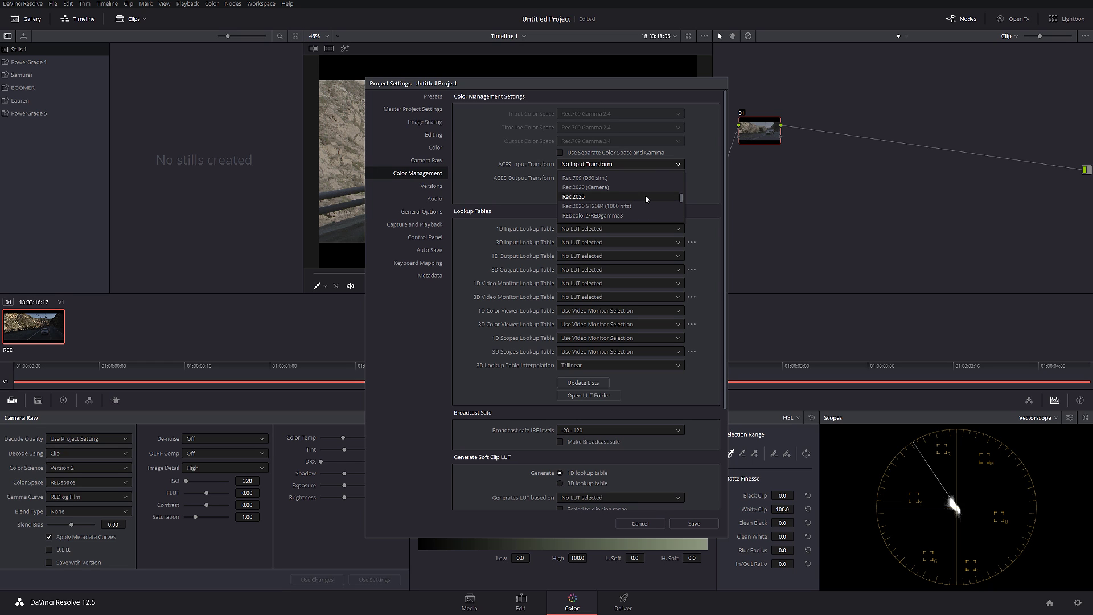
pyautogui.scroll(-7, 645, 199)
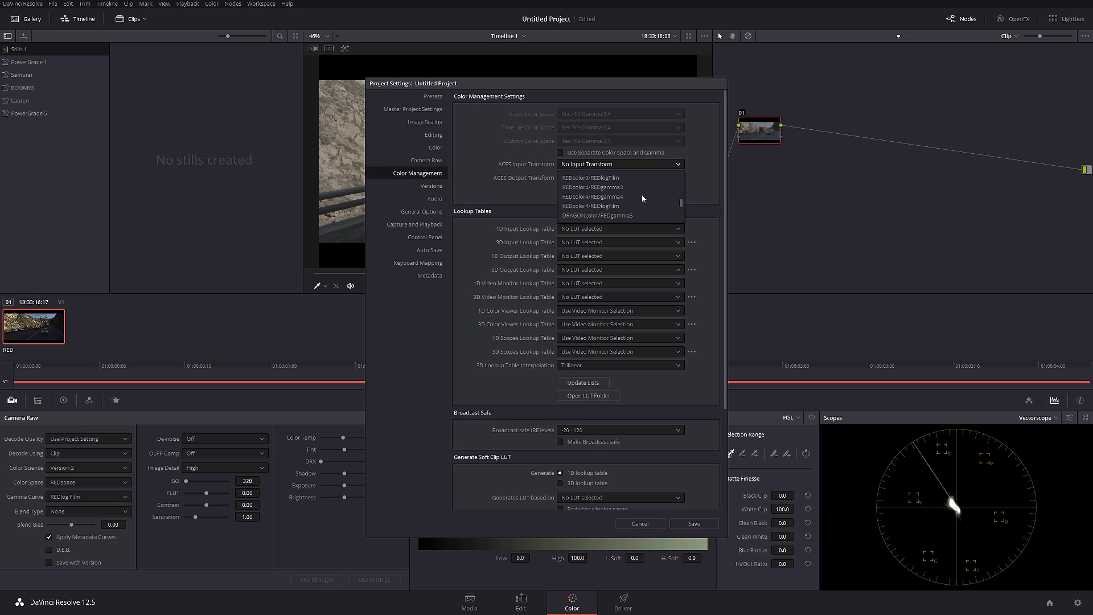
pyautogui.scroll(-6, 642, 198)
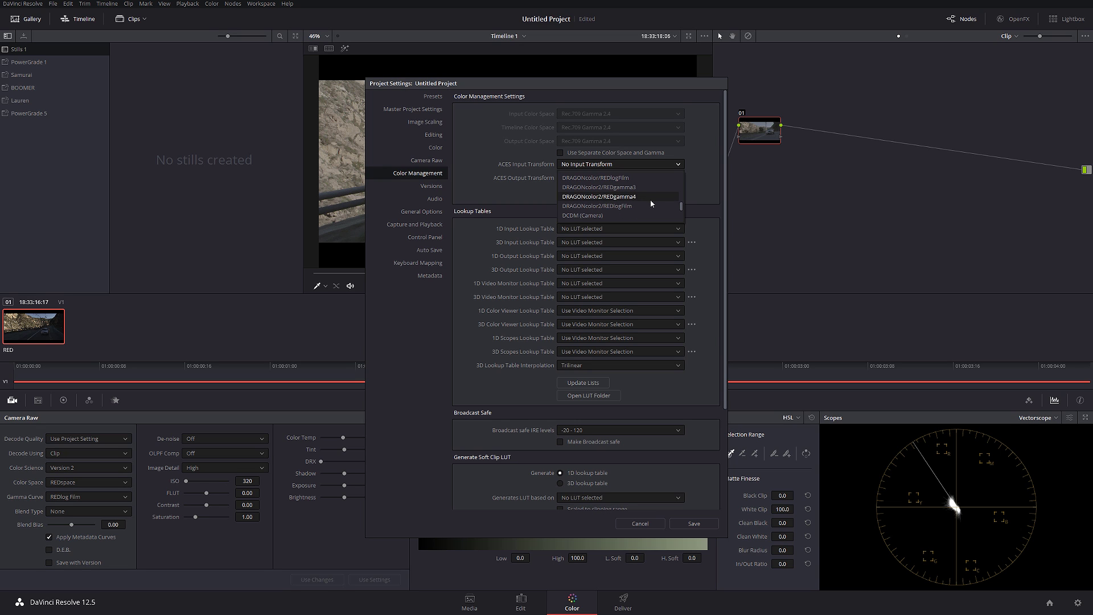
pyautogui.scroll(4, 649, 202)
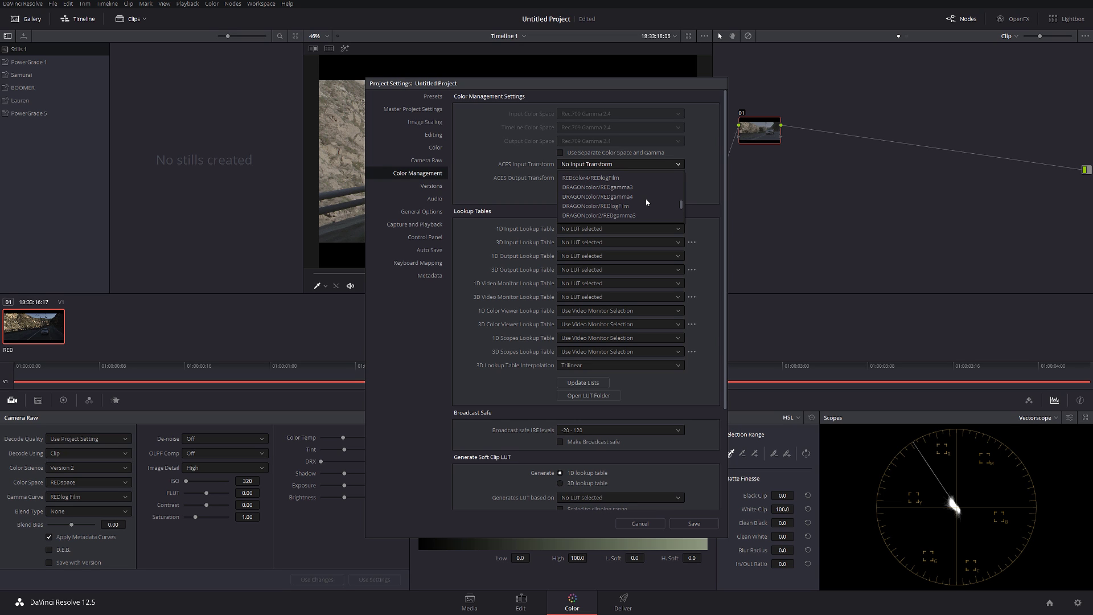
pyautogui.click(615, 180)
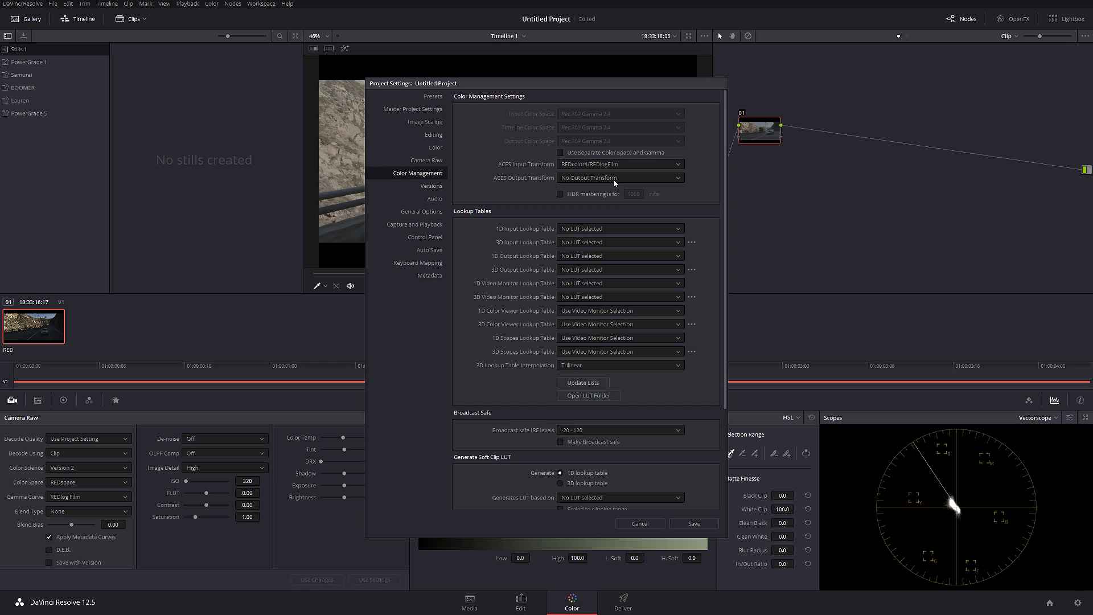
# Step: Set the ACES output transform to Rec.709 and save the project settings
pyautogui.click(601, 179)
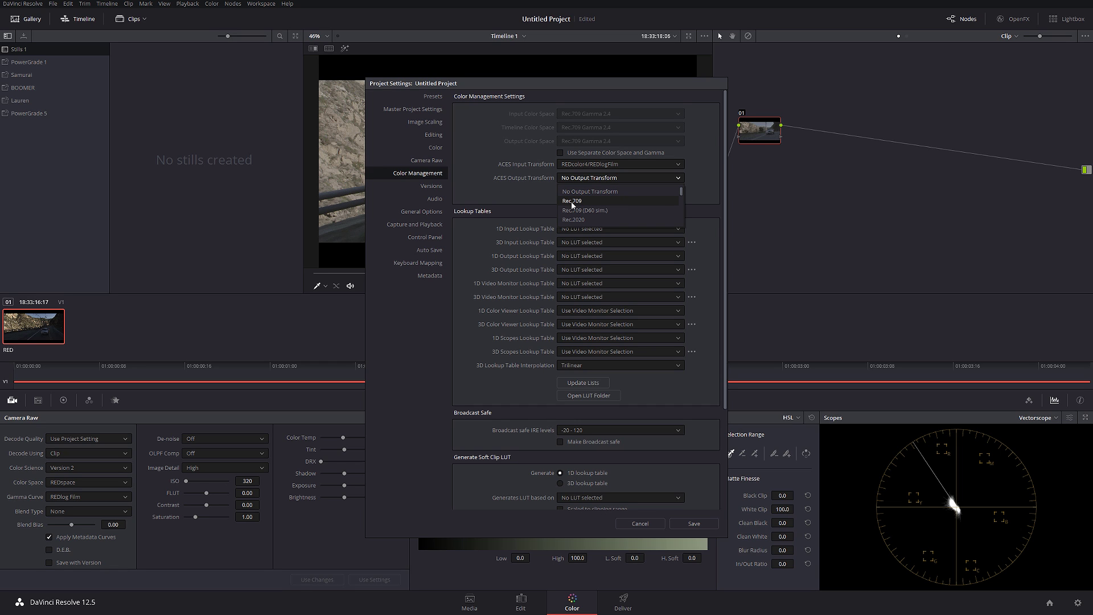
pyautogui.click(572, 203)
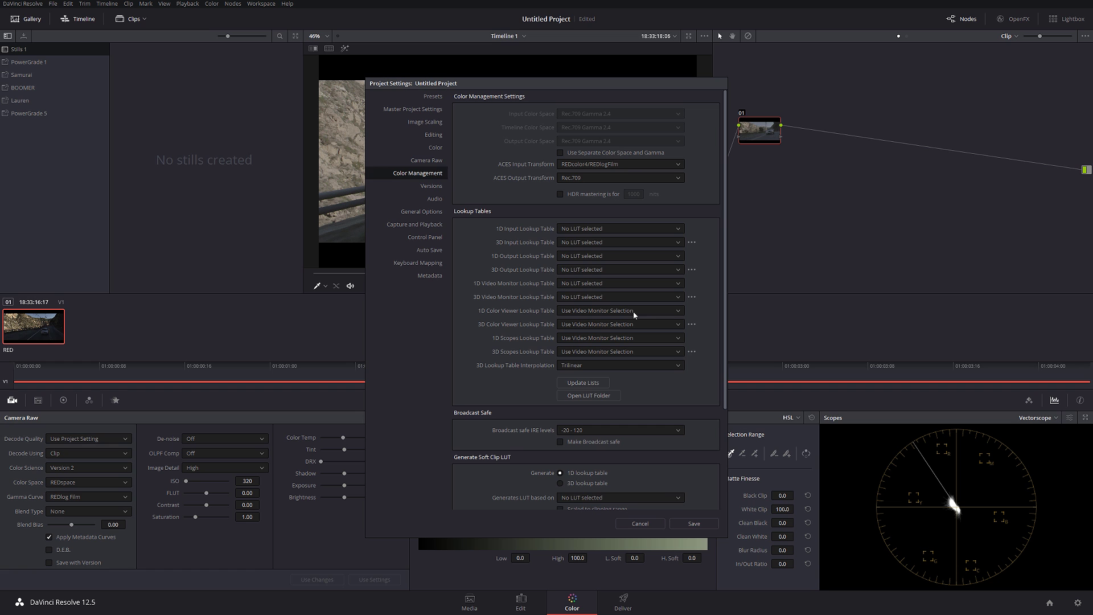
pyautogui.click(687, 527)
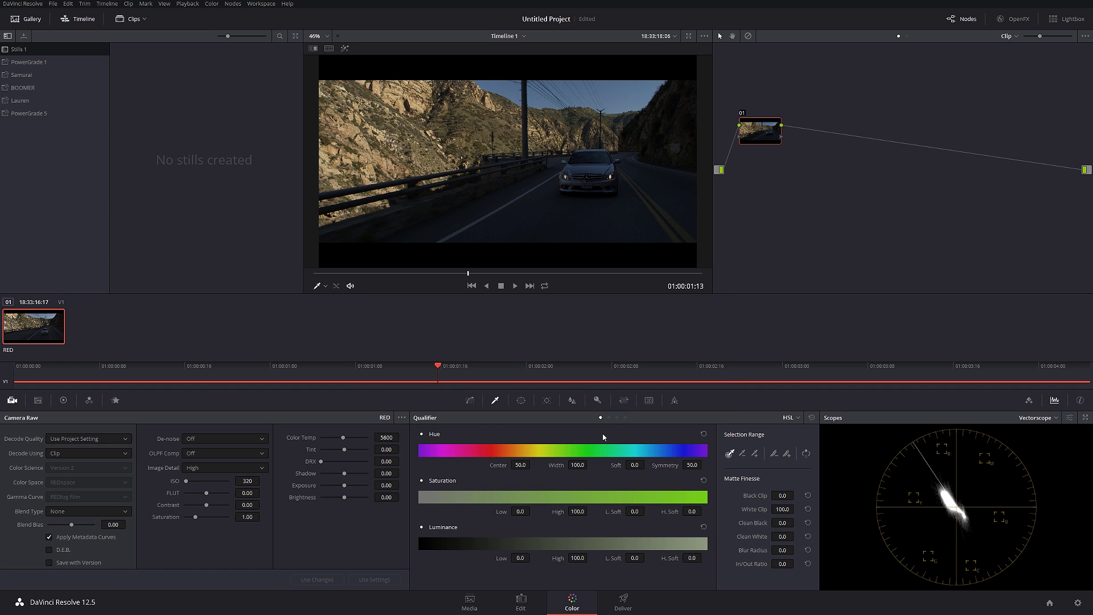
# Step: Move the playhead to 01:00:02:01, shift node 01 slightly lower and label it NR
pyautogui.moveTo(391, 275); pyautogui.dragTo(508, 285)
pyautogui.moveTo(758, 130); pyautogui.dragTo(755, 149)
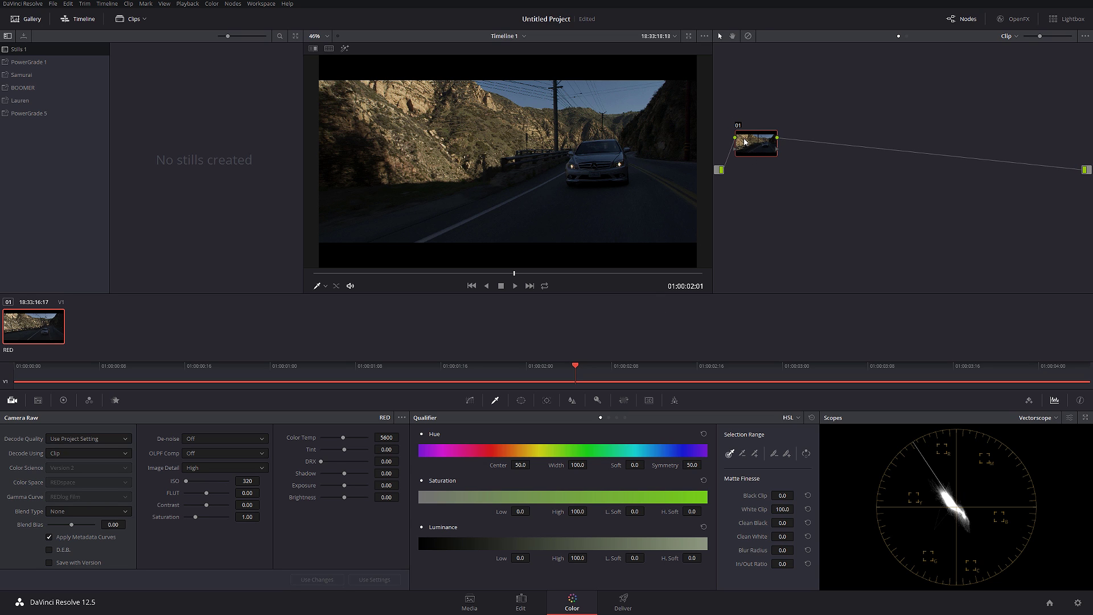
pyautogui.rightClick(744, 141)
pyautogui.click(794, 165)
pyautogui.write('NR')
pyautogui.press('Return')
# Step: Examine the noise in the dark areas of the car's bodywork and windshield at high magnification in the viewer
pyautogui.scroll(3, 639, 168)
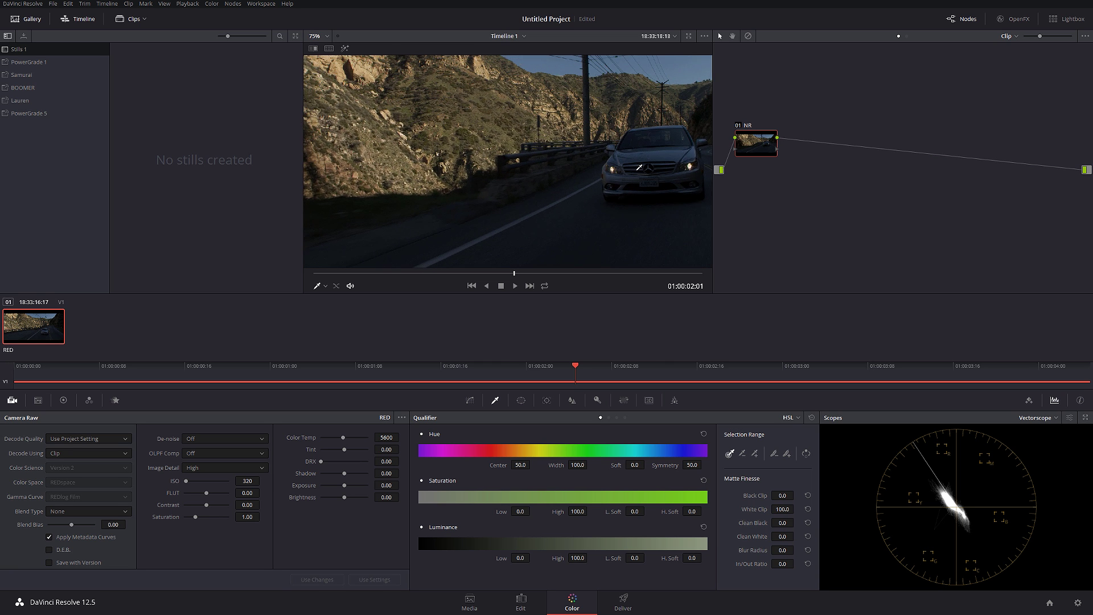
pyautogui.scroll(5, 639, 168)
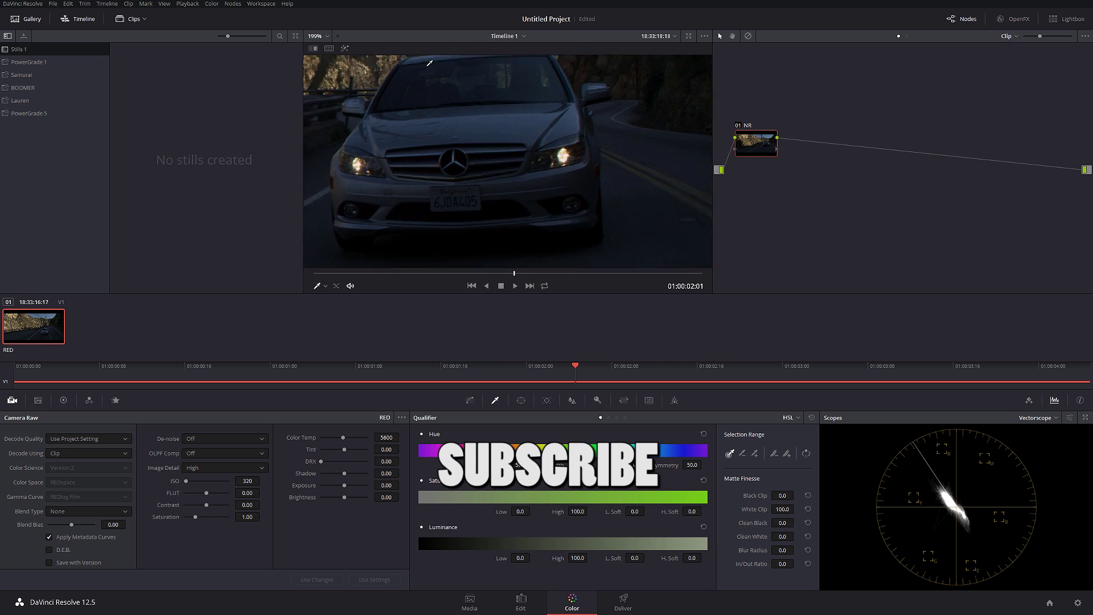
pyautogui.scroll(6, 592, 171)
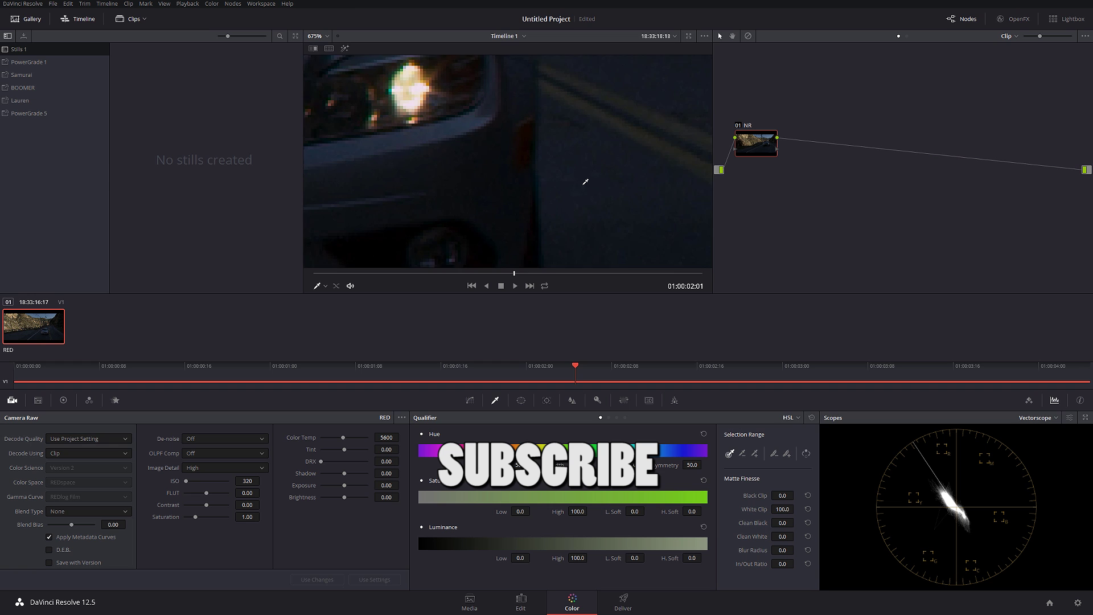
pyautogui.scroll(1, 585, 181)
pyautogui.moveTo(513, 180); pyautogui.dragTo(577, 244)
pyautogui.moveTo(438, 80); pyautogui.dragTo(541, 163)
pyautogui.moveTo(467, 69); pyautogui.dragTo(575, 114)
pyautogui.moveTo(433, 111); pyautogui.dragTo(526, 163)
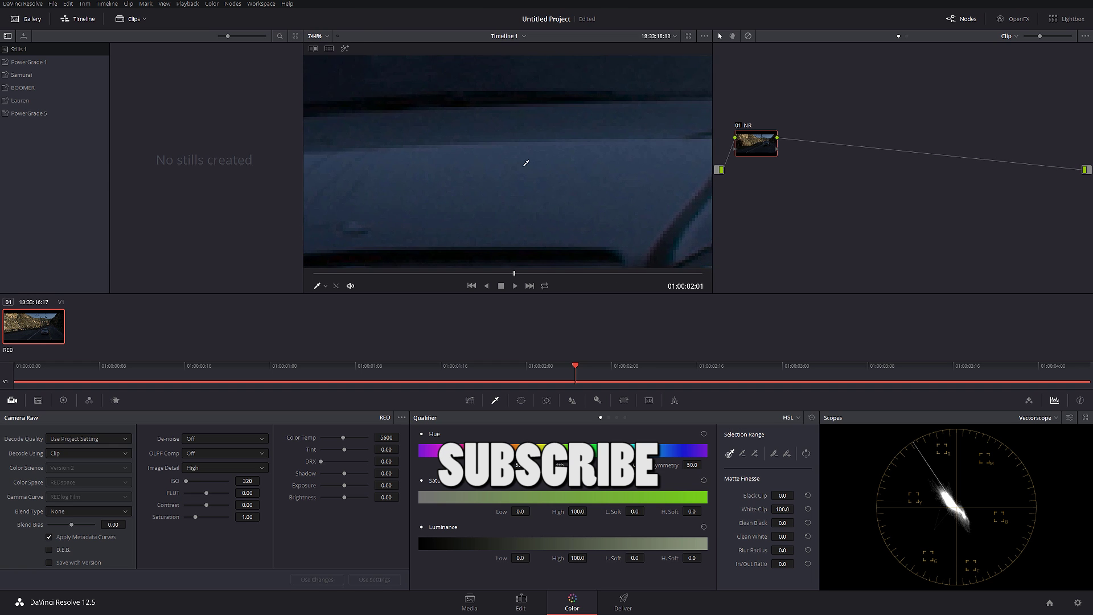
pyautogui.scroll(2, 525, 165)
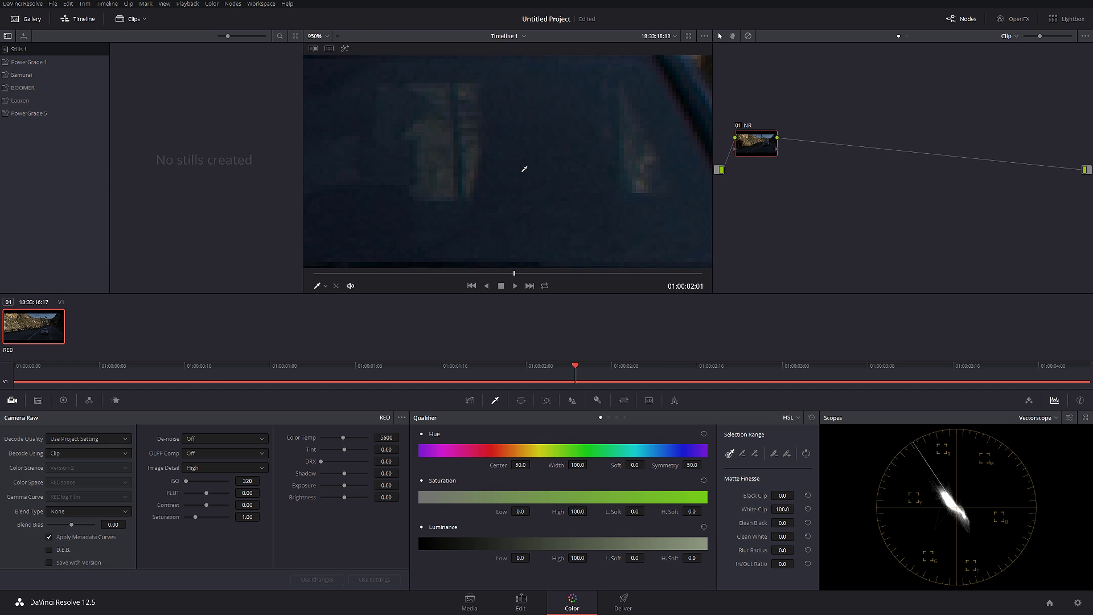
pyautogui.moveTo(525, 284)
pyautogui.mouseDown()
pyautogui.moveTo(506, 278)
pyautogui.moveTo(522, 275)
pyautogui.mouseUp()
# Step: Apply spatial noise reduction to the NR node with unlinked thresholds of 2.0 for luma and 10.0 for chroma
pyautogui.click(115, 401)
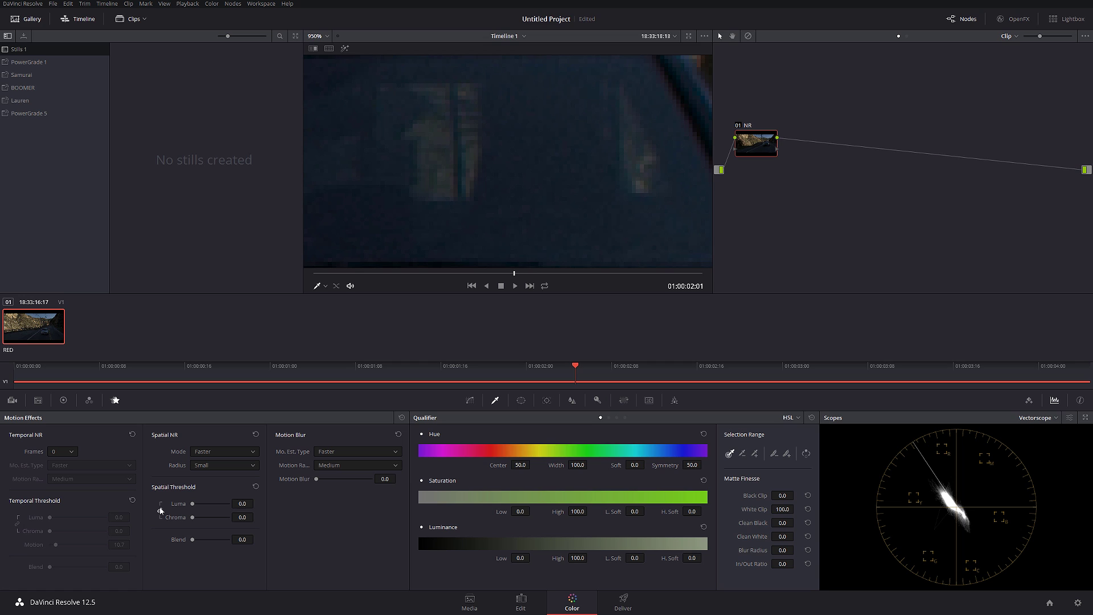
pyautogui.click(242, 503)
pyautogui.moveTo(242, 503); pyautogui.dragTo(243, 504)
pyautogui.click(241, 517)
pyautogui.moveTo(242, 517); pyautogui.dragTo(245, 517)
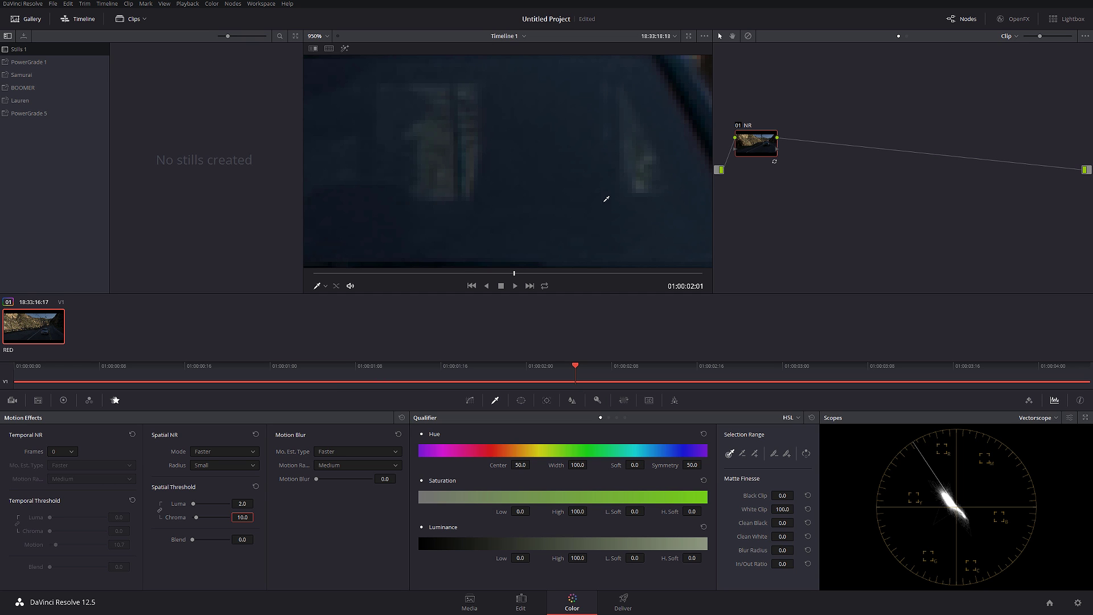
# Step: Fit the whole frame in the viewer and switch the video scopes to Parade
pyautogui.scroll(-4, 606, 191)
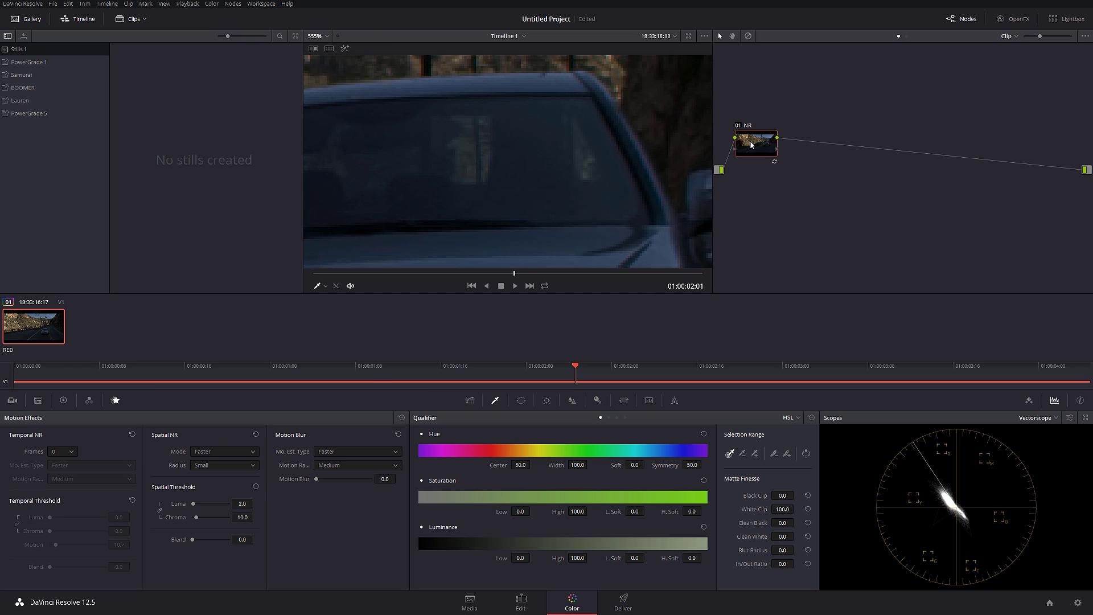
pyautogui.hotkey('shift', 'z')
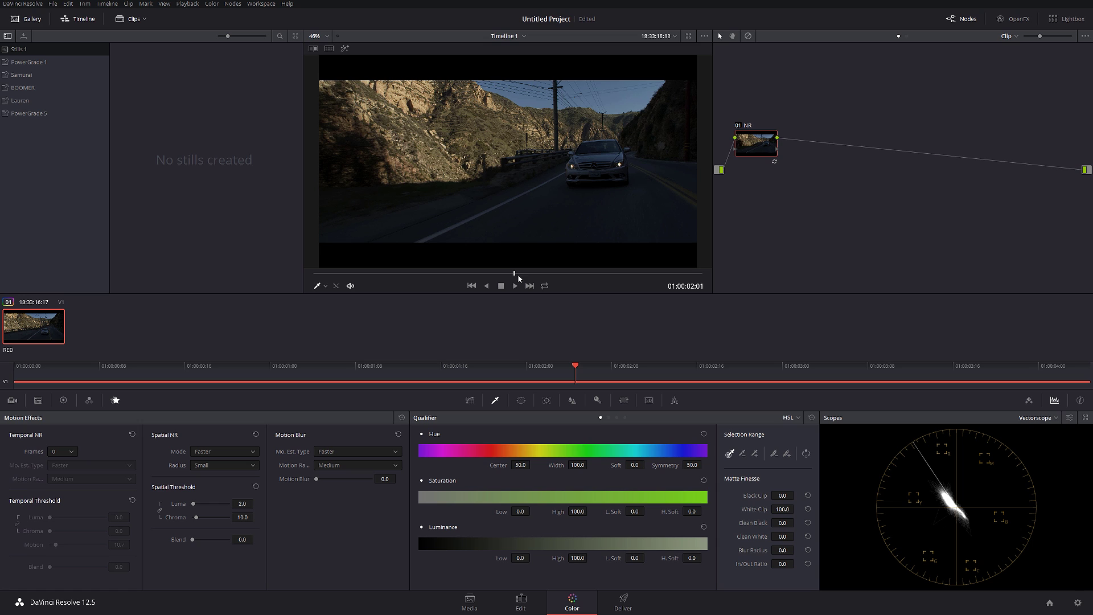
pyautogui.click(1056, 418)
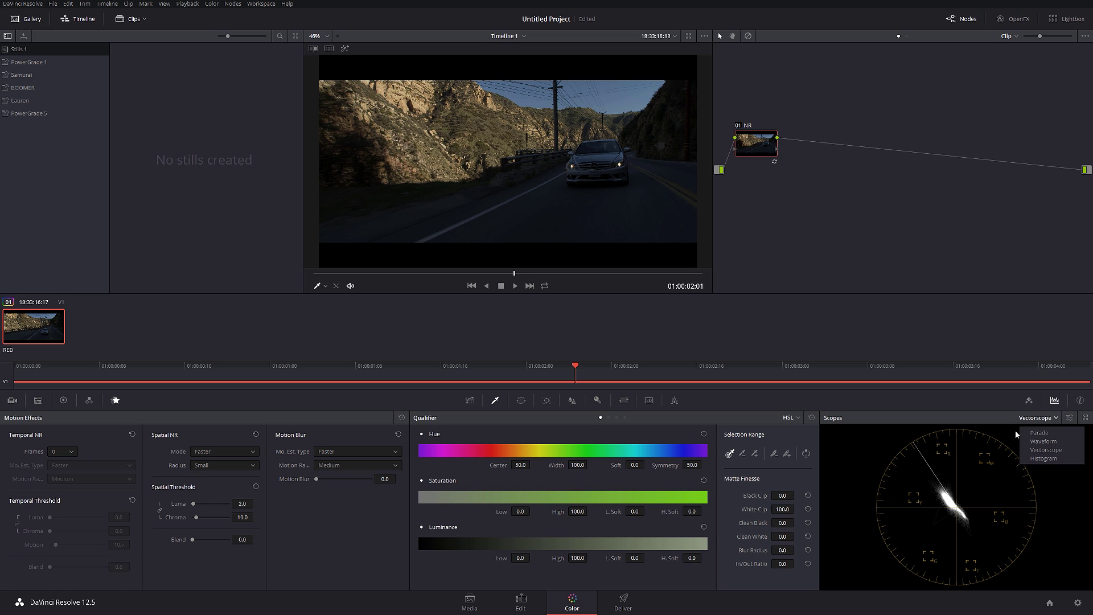
pyautogui.click(1034, 435)
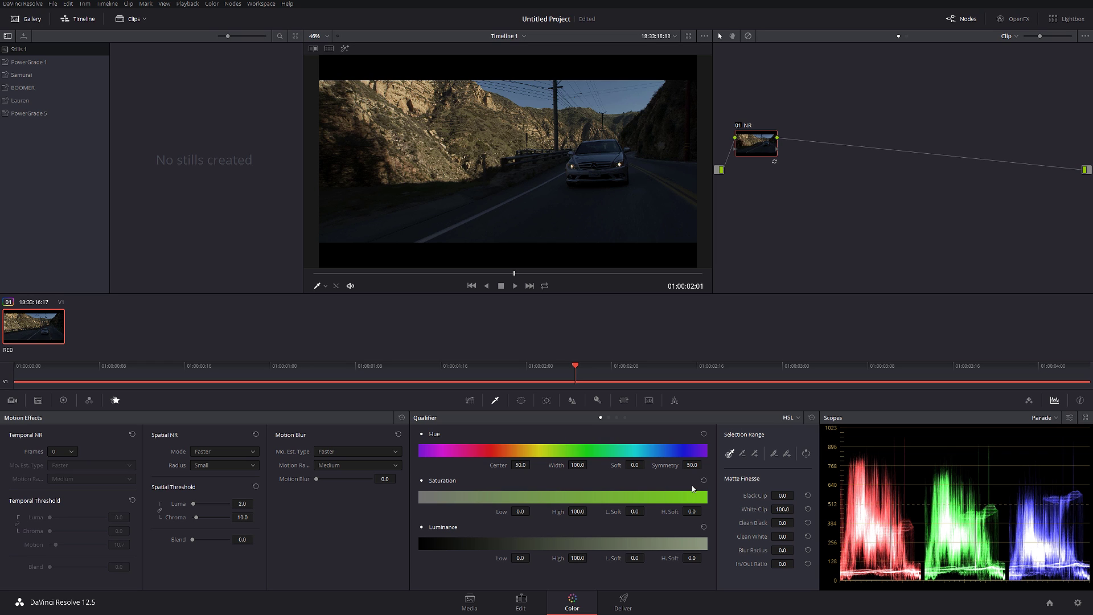
# Step: Add a serial node after the NR node
pyautogui.hotkey('alt', 's')
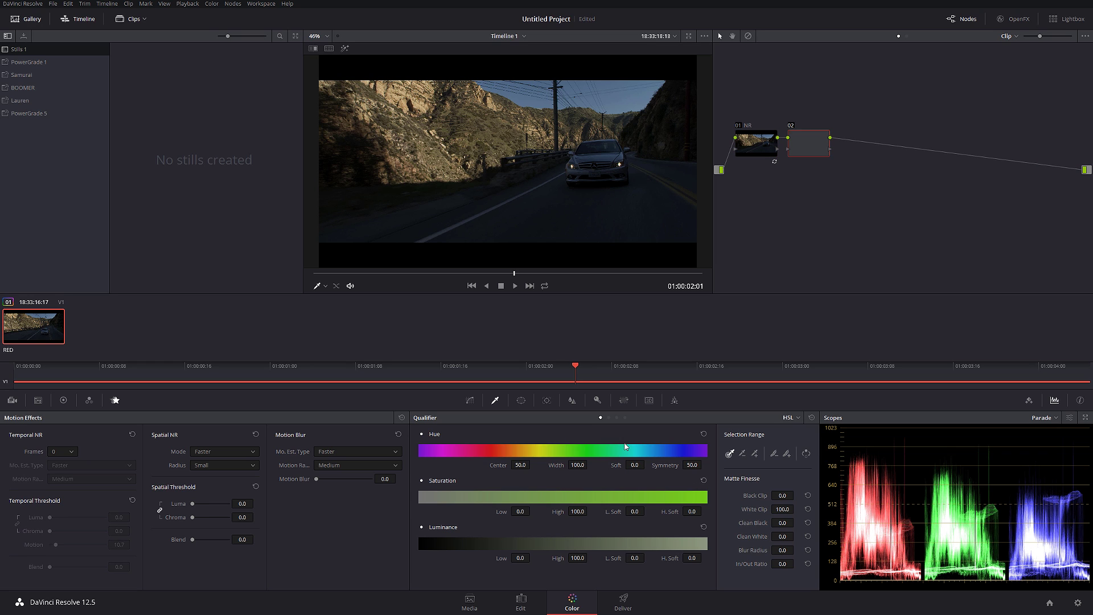
# Step: Label the second node "Exposure"
pyautogui.rightClick(806, 146)
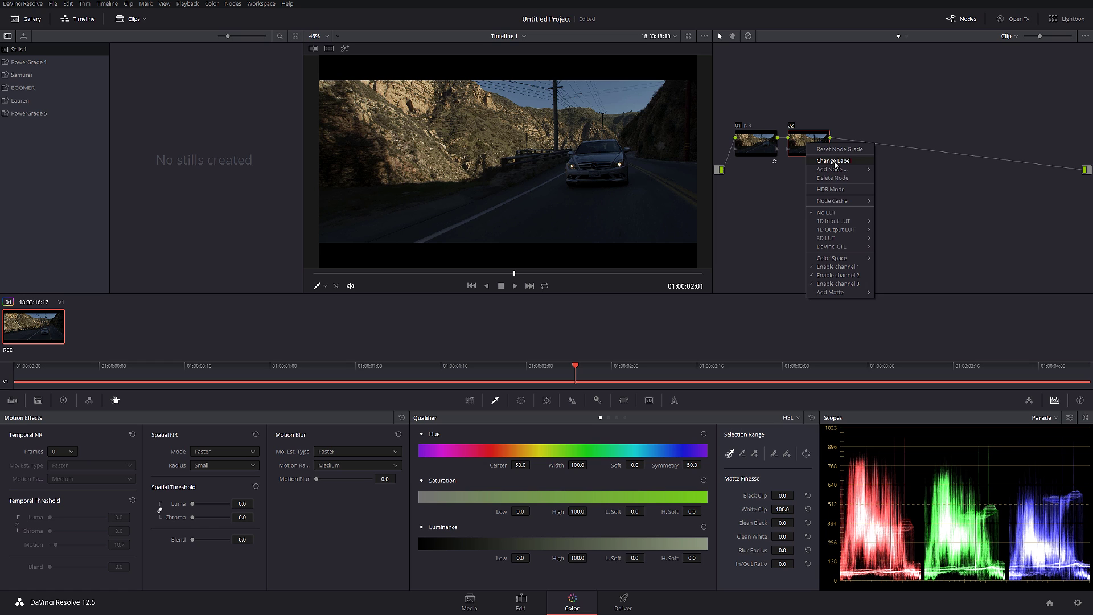
pyautogui.click(835, 165)
pyautogui.write('Ex')
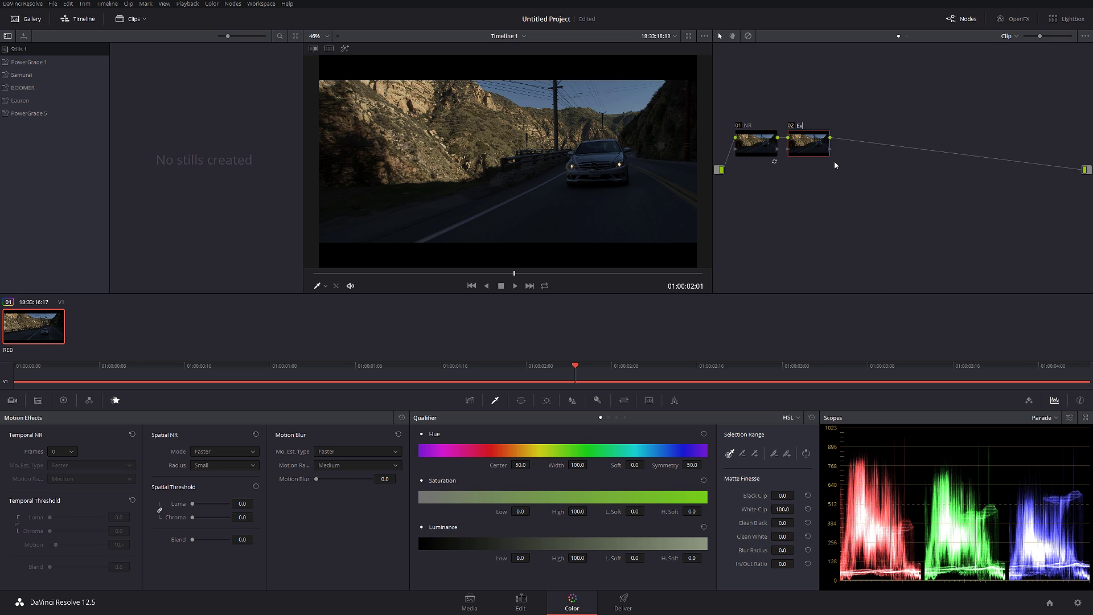
pyautogui.write('posure')
pyautogui.press('Return')
# Step: Lift the shadows on the Exposure node by raising the custom curve's black point and lower section
pyautogui.click(468, 401)
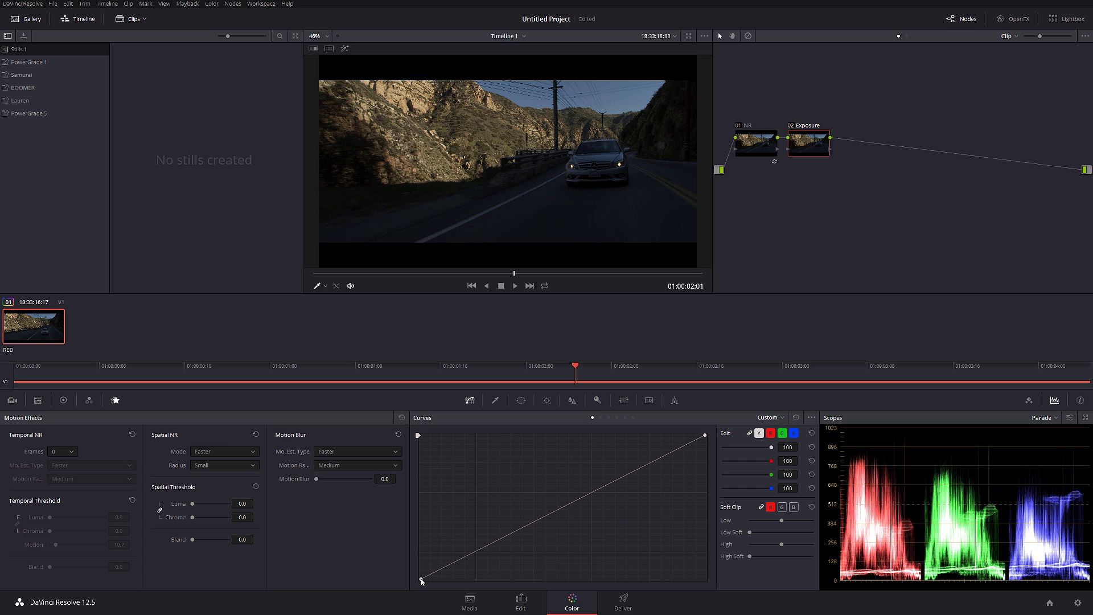
pyautogui.moveTo(420, 578); pyautogui.dragTo(462, 547)
pyautogui.click(445, 556)
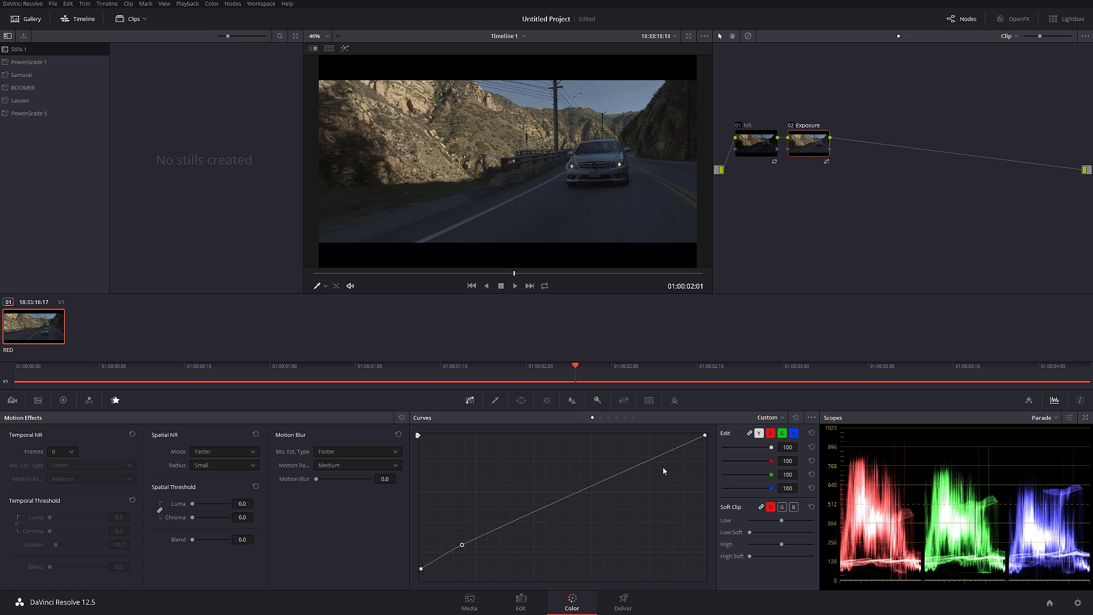
# Step: Compare the shot with and without the grade by toggling all nodes off and on
pyautogui.hotkey('alt', 'd')
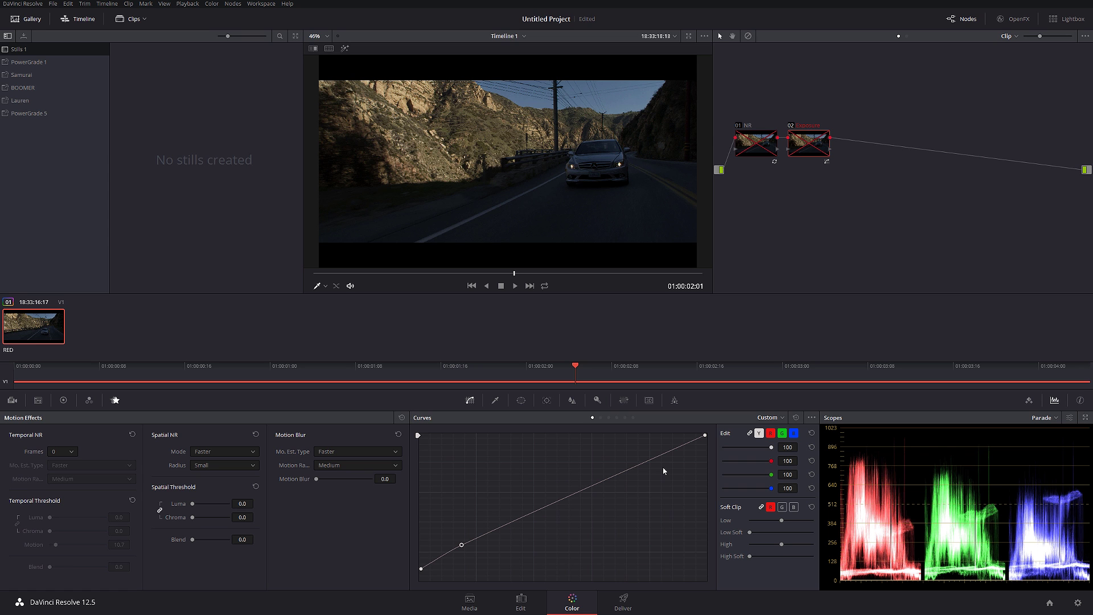
pyautogui.hotkey('alt', 'd')
pyautogui.hotkey('alt', 'd')
pyautogui.hotkey('alt', 'd')
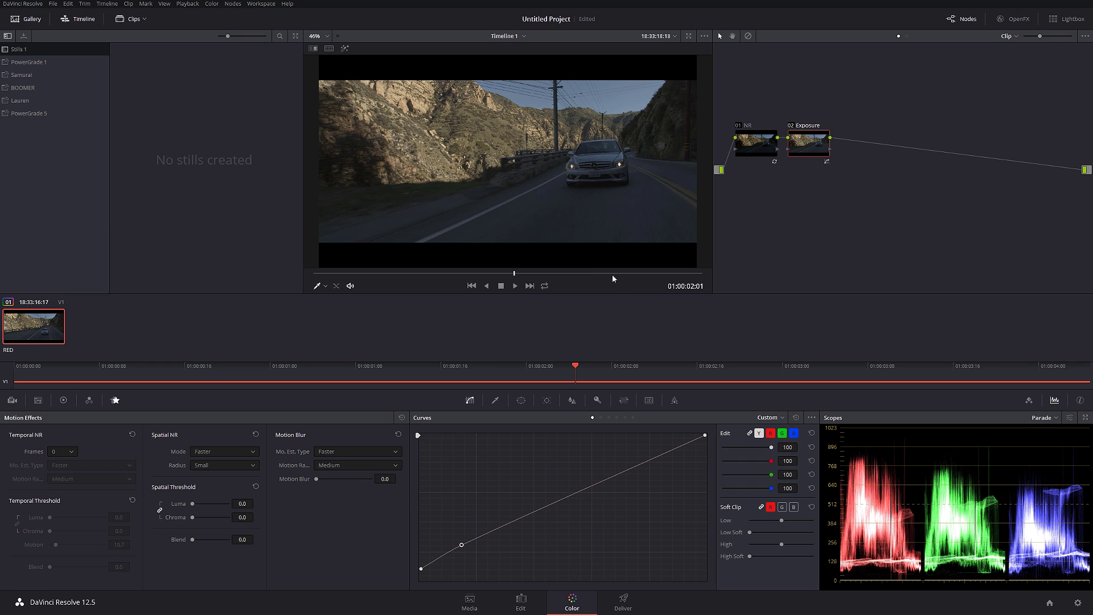
# Step: Add a serial node after Exposure and label it "Car"
pyautogui.hotkey('alt', 's')
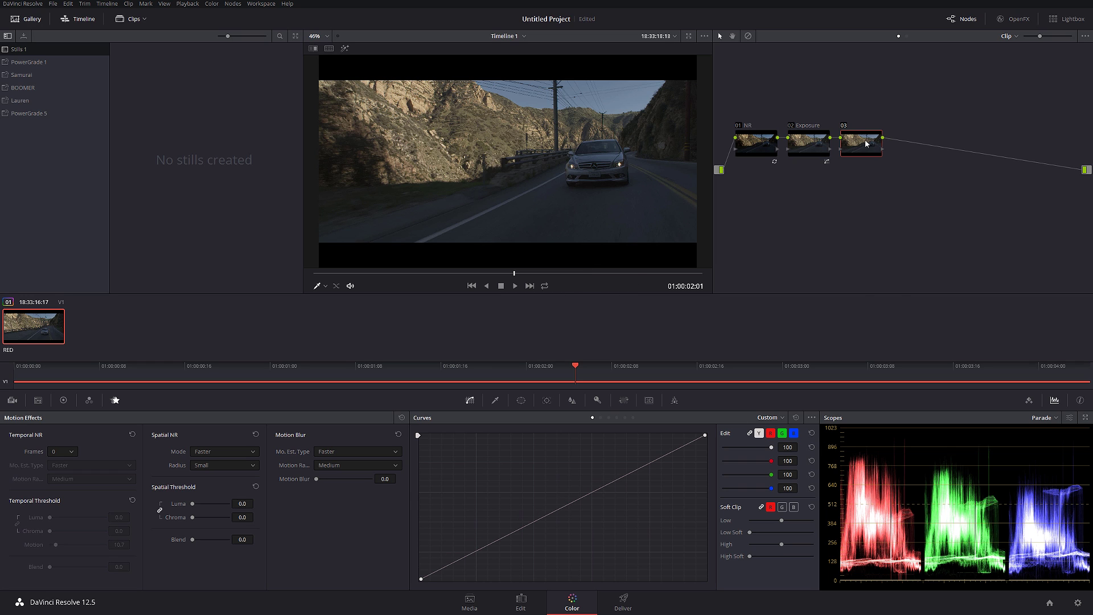
pyautogui.rightClick(865, 143)
pyautogui.click(900, 157)
pyautogui.write('Car')
# Step: Place a circular window on the Car node, shrunk to cover the car on the clip's first frame, with softness 0
pyautogui.click(521, 401)
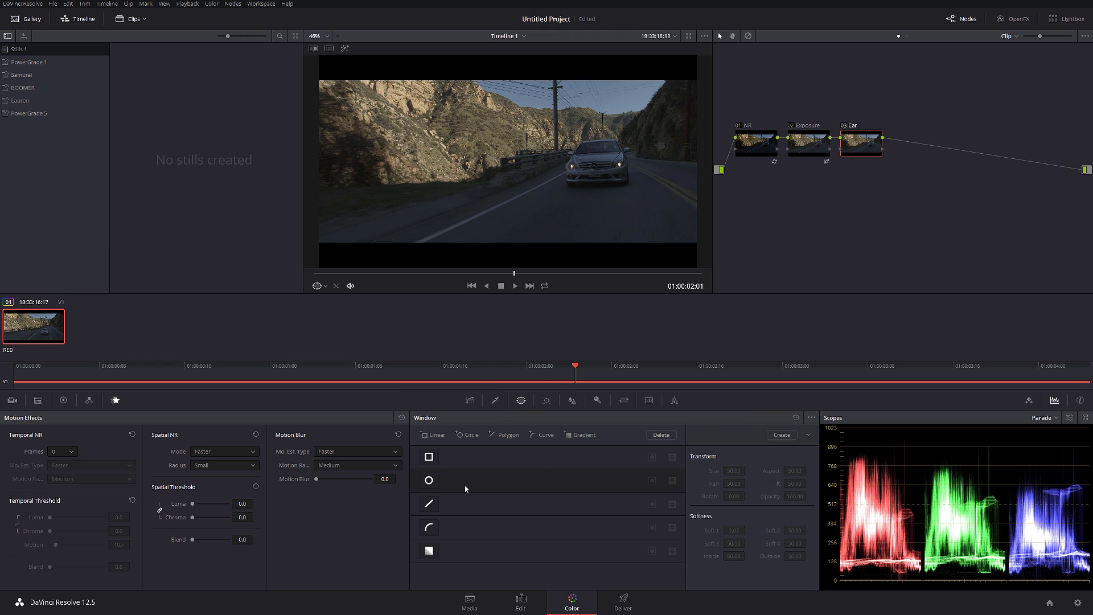
pyautogui.click(429, 480)
pyautogui.scroll(3, 531, 172)
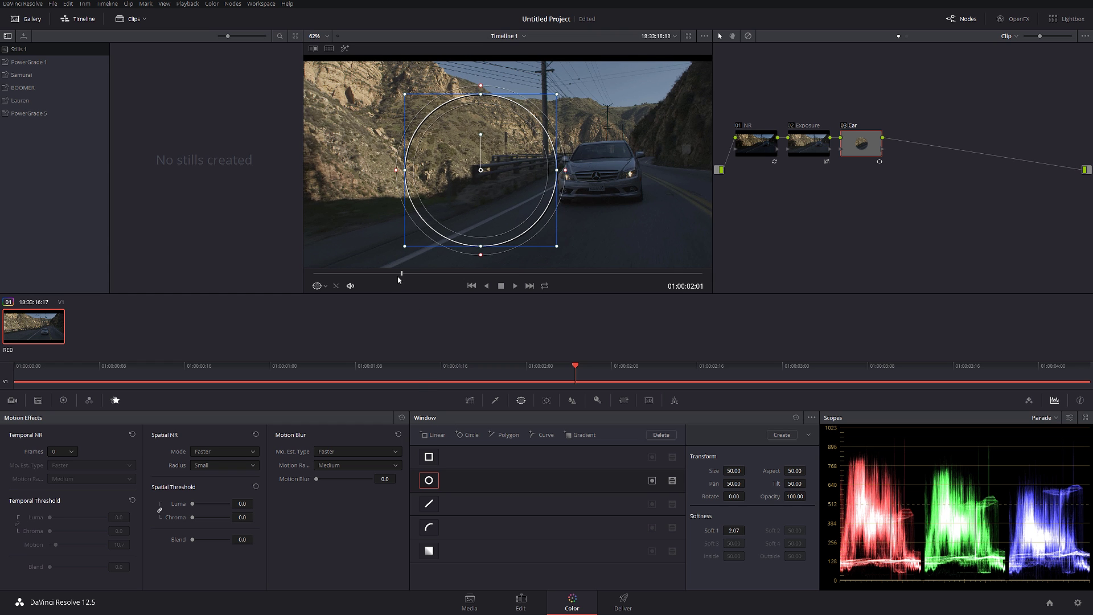
pyautogui.moveTo(399, 273); pyautogui.dragTo(300, 276)
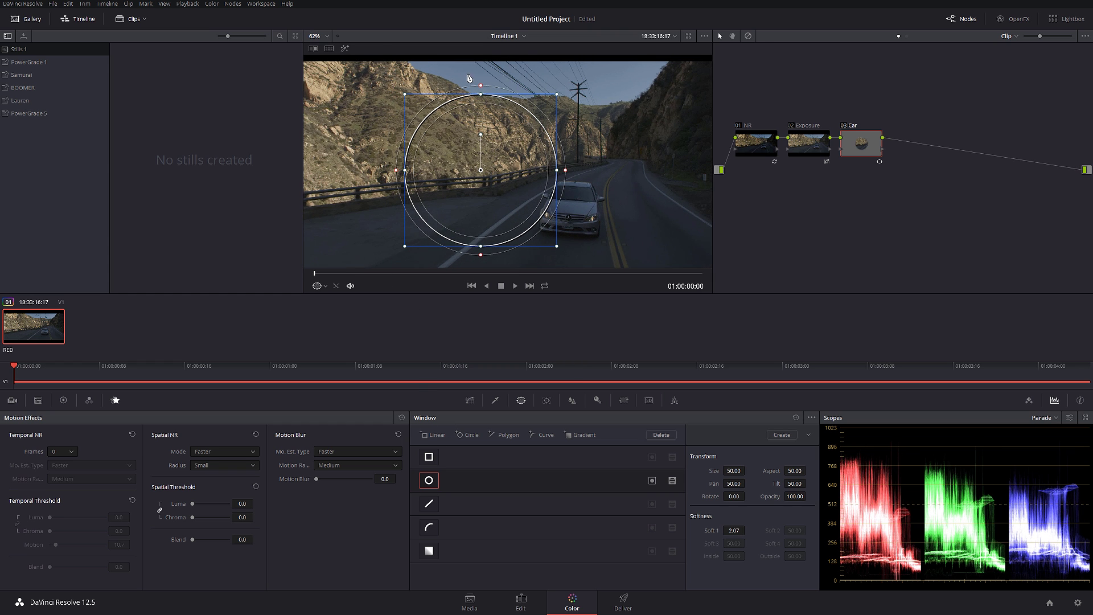
pyautogui.moveTo(481, 86); pyautogui.dragTo(477, 123)
pyautogui.moveTo(515, 165); pyautogui.dragTo(607, 204)
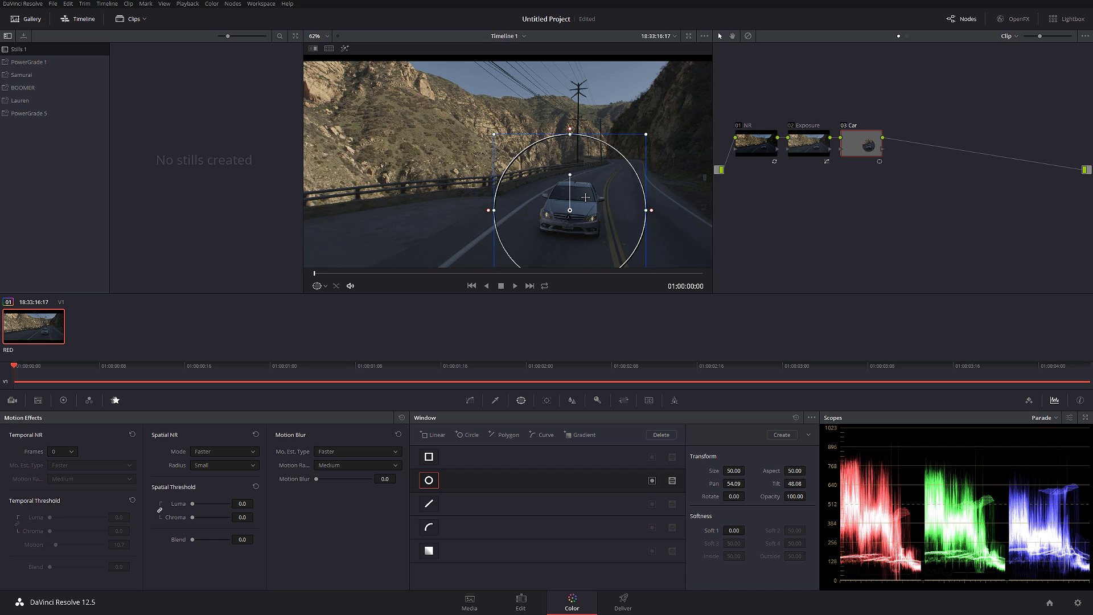
pyautogui.moveTo(649, 137); pyautogui.dragTo(588, 207)
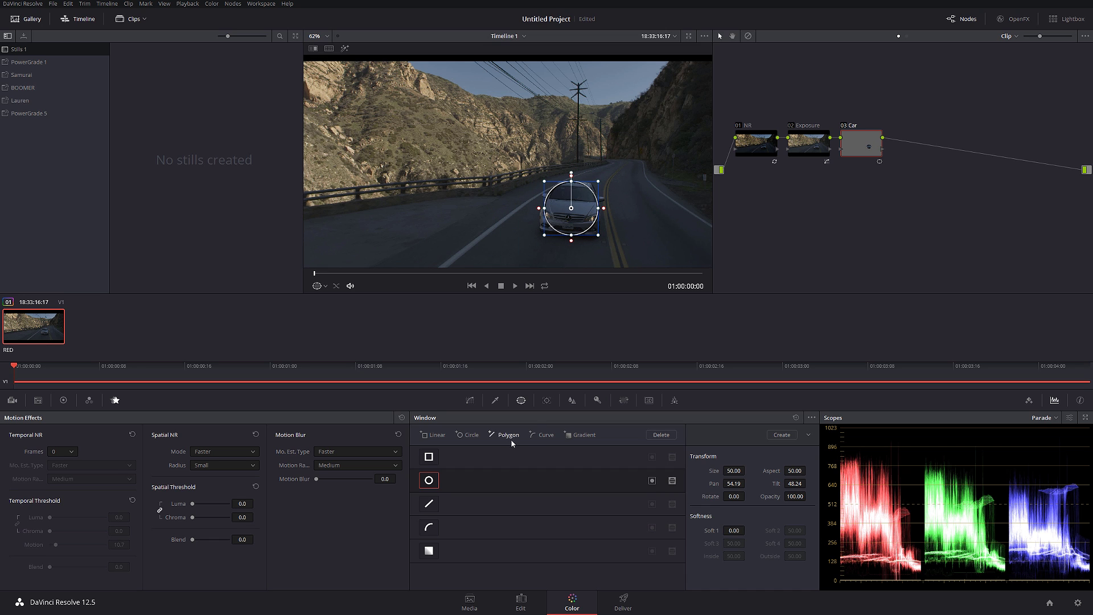
# Step: Track the circular window forward through the whole clip and return to the first frame
pyautogui.click(546, 403)
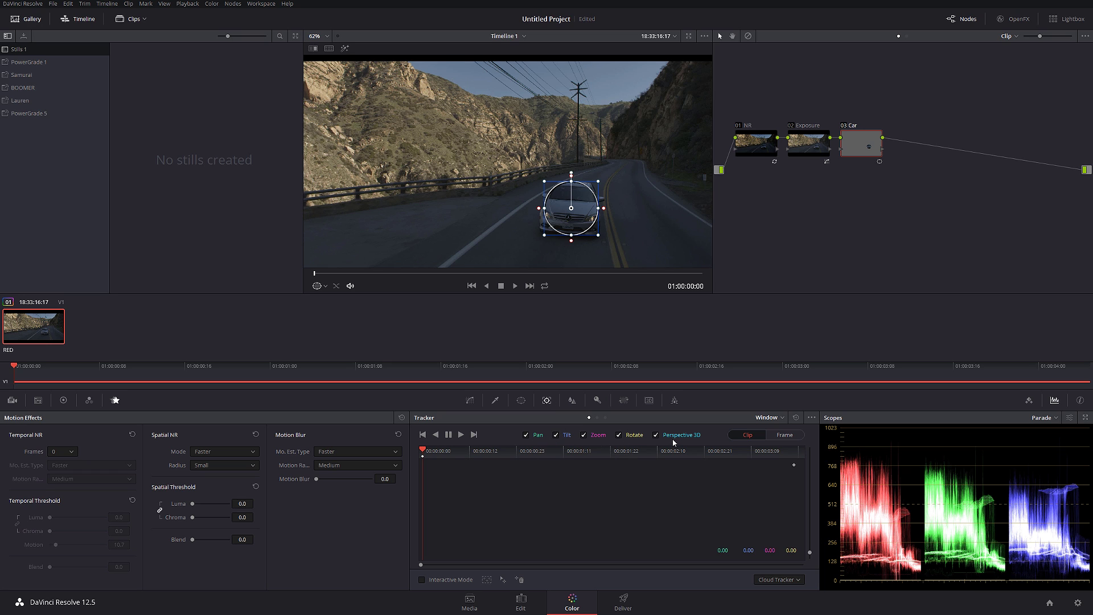
pyautogui.click(461, 435)
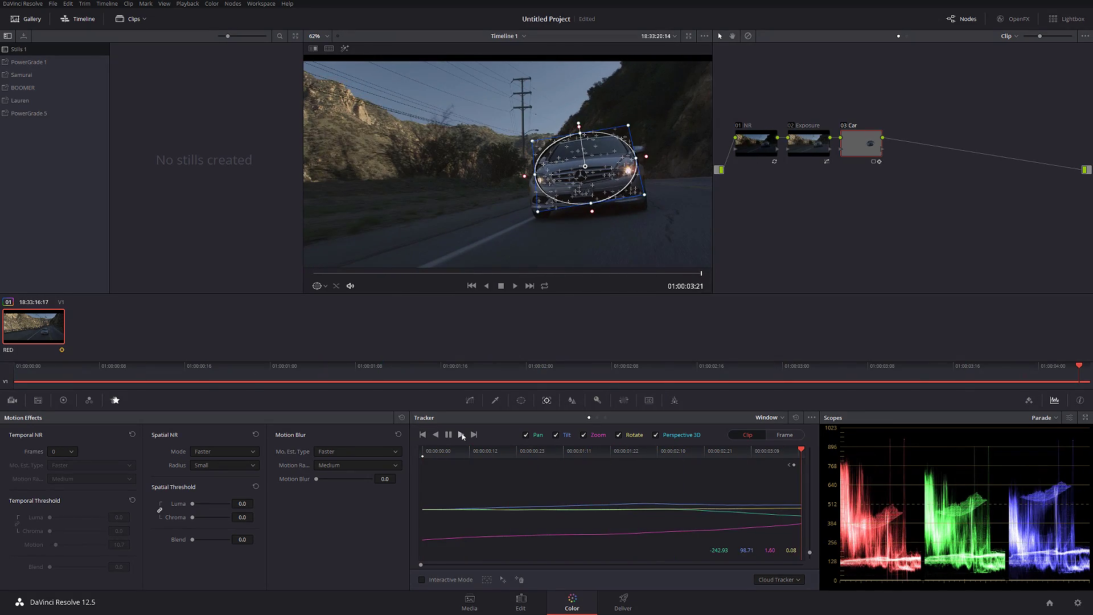
pyautogui.moveTo(675, 274); pyautogui.dragTo(322, 274)
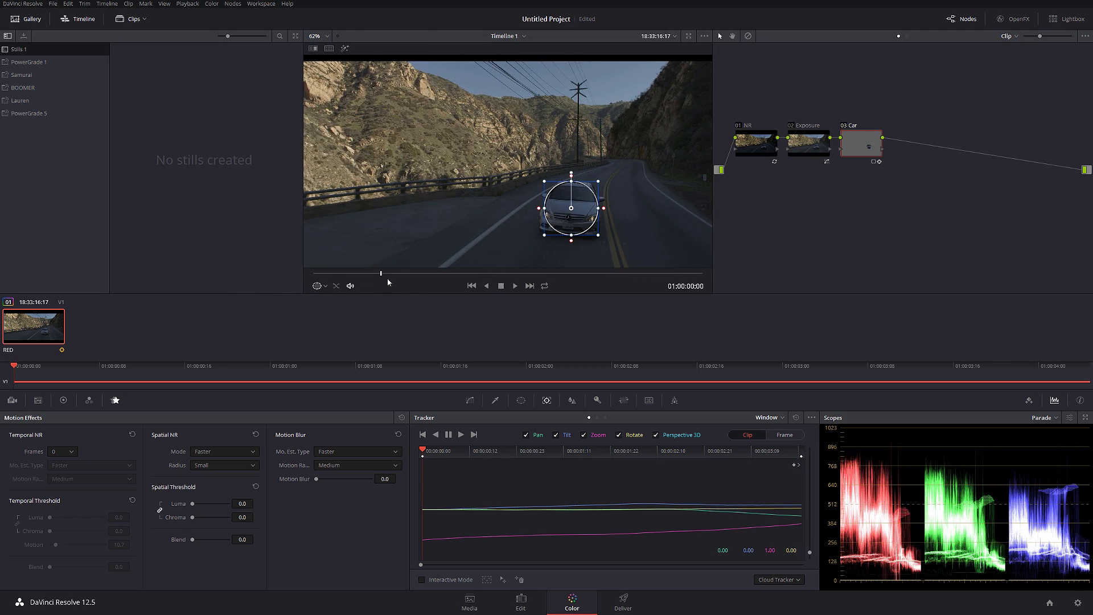
# Step: Check the track up to 01:00:01:08 and convert the circular window to a Bezier shape there
pyautogui.moveTo(388, 282); pyautogui.dragTo(448, 273)
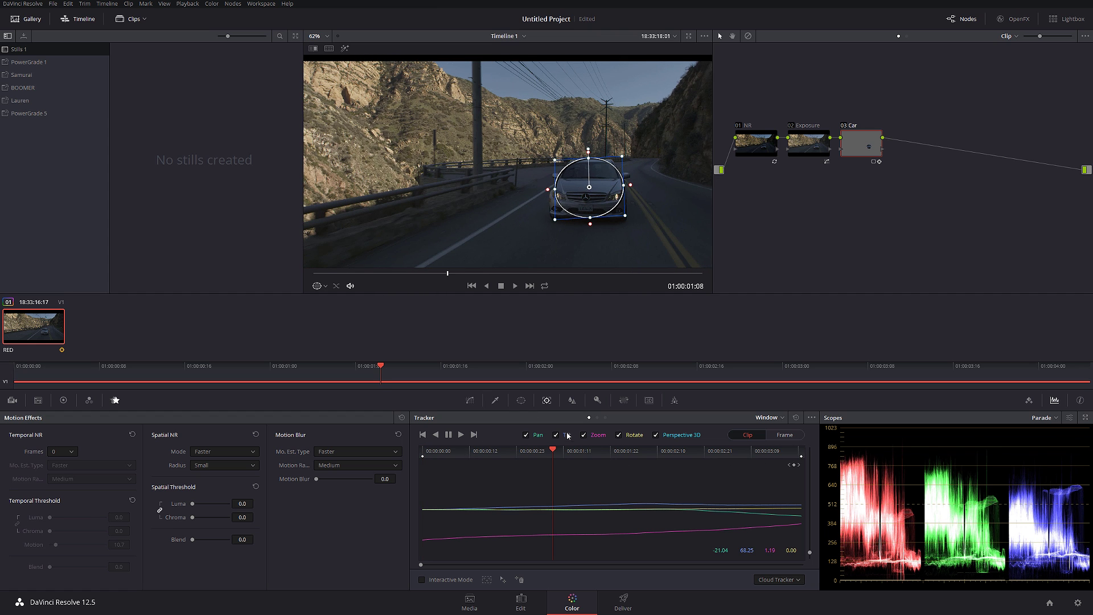
pyautogui.click(522, 401)
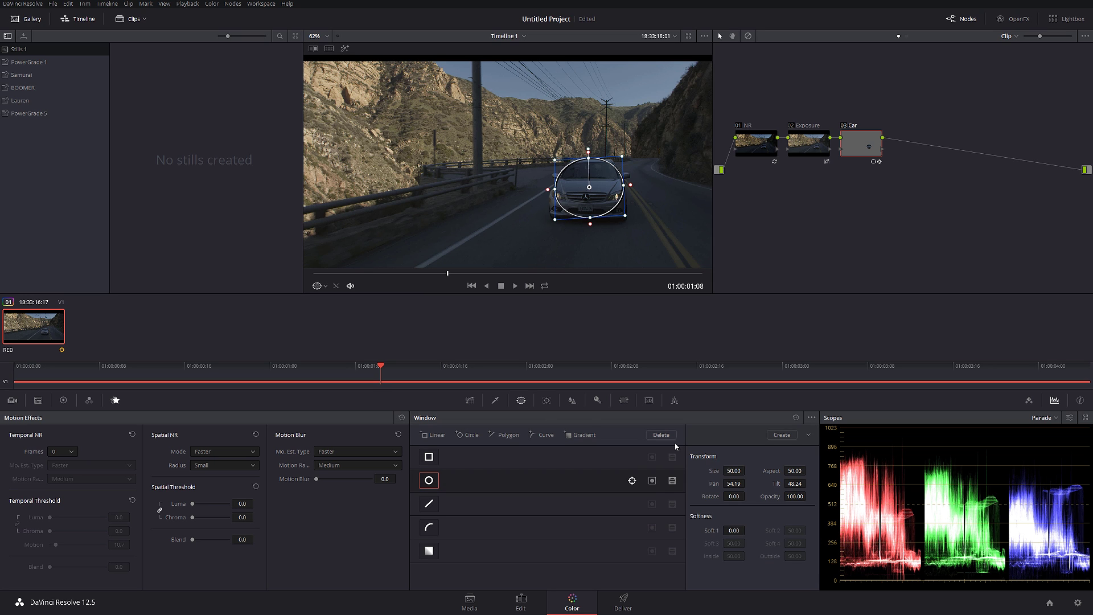
pyautogui.click(811, 418)
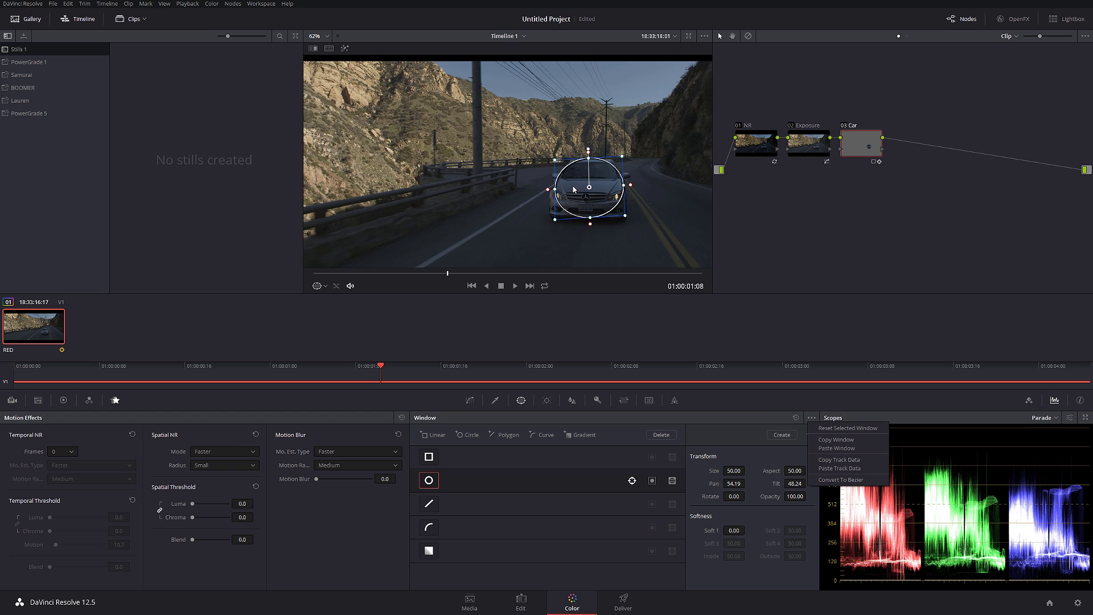
pyautogui.click(839, 479)
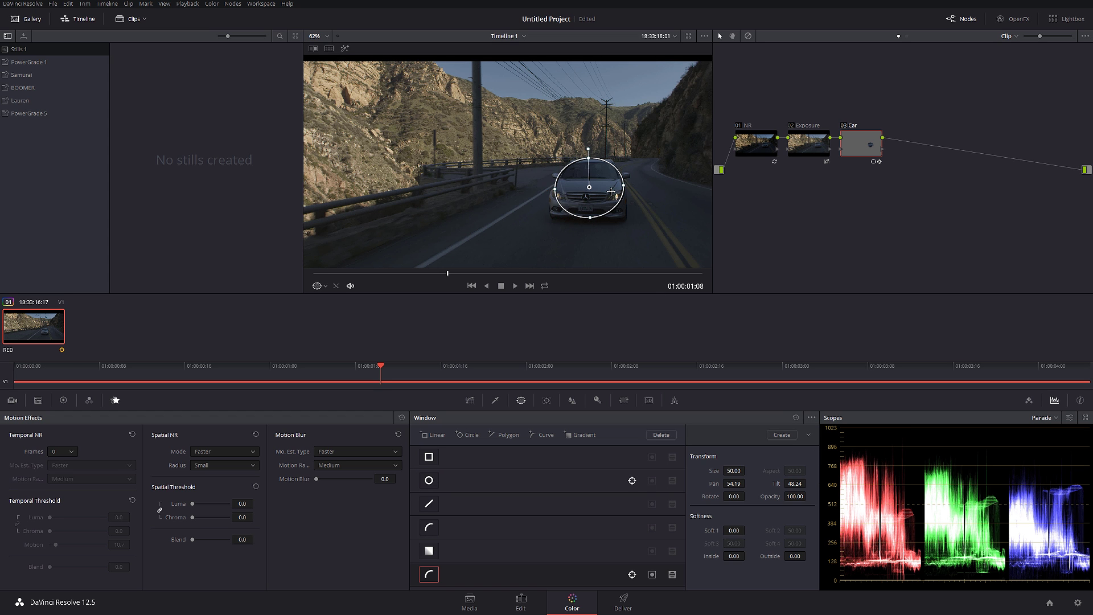
# Step: Pull the Bezier window's two lower corners out to enclose the car's front bumper
pyautogui.scroll(2, 616, 192)
pyautogui.scroll(3, 616, 192)
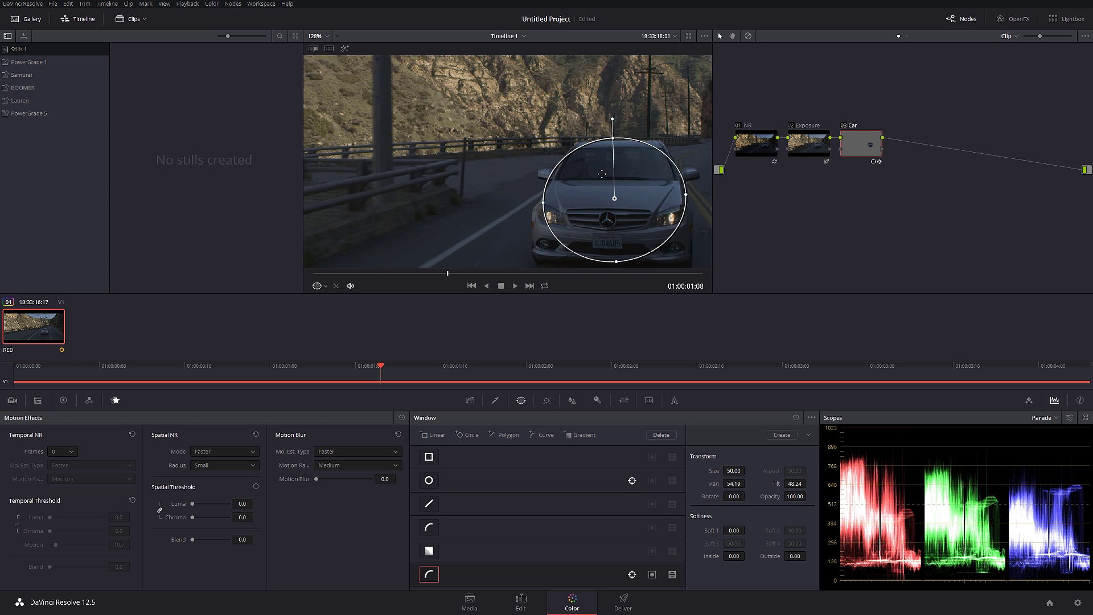
pyautogui.scroll(1, 583, 151)
pyautogui.moveTo(615, 169); pyautogui.dragTo(540, 126)
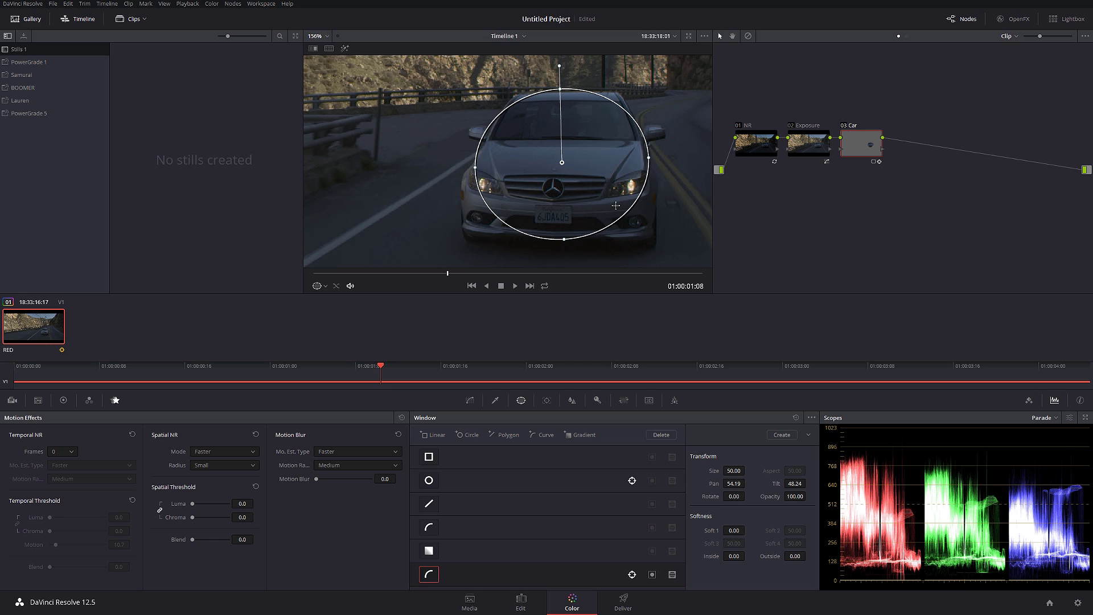
pyautogui.moveTo(638, 205); pyautogui.dragTo(651, 238)
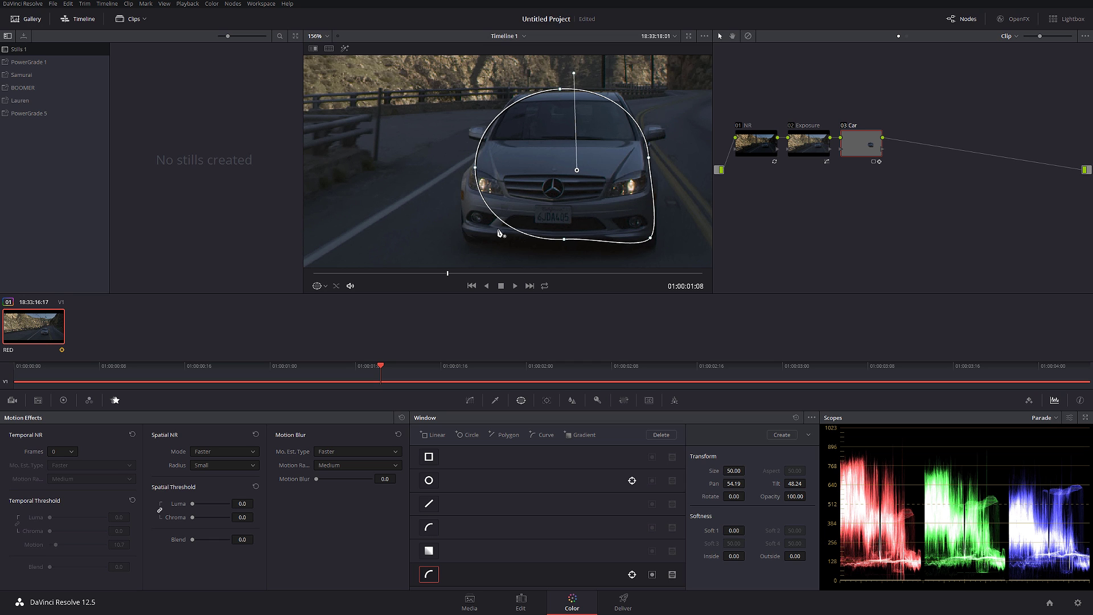
pyautogui.click(494, 215)
pyautogui.moveTo(495, 215); pyautogui.dragTo(466, 234)
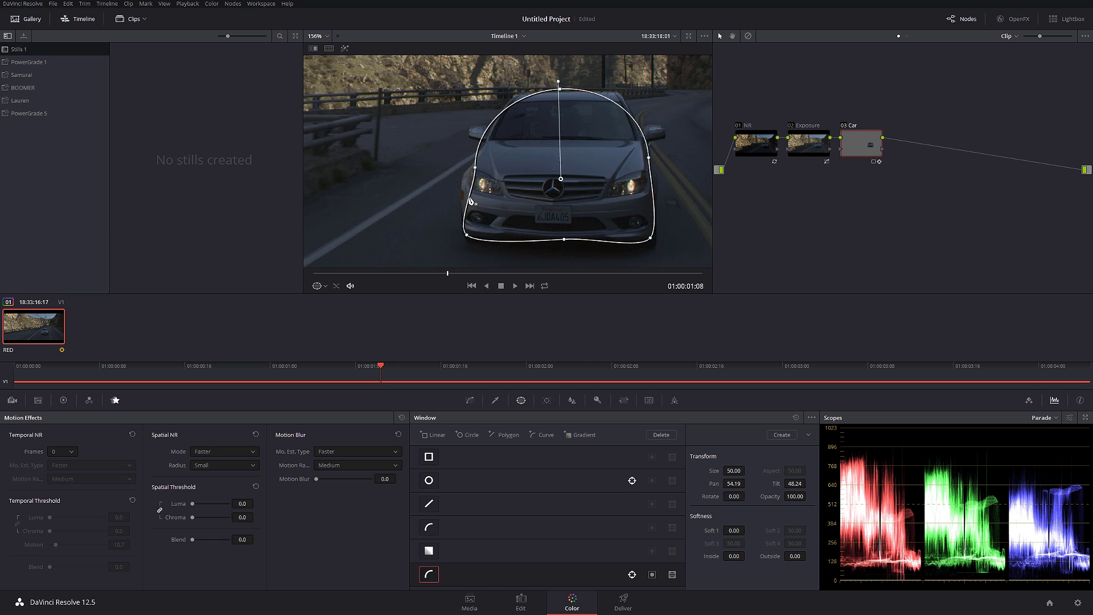
# Step: Fit the Bezier window's sides and upper edge to the car's body and roof, with Soft 1 at 2.66
pyautogui.moveTo(469, 197); pyautogui.dragTo(521, 93)
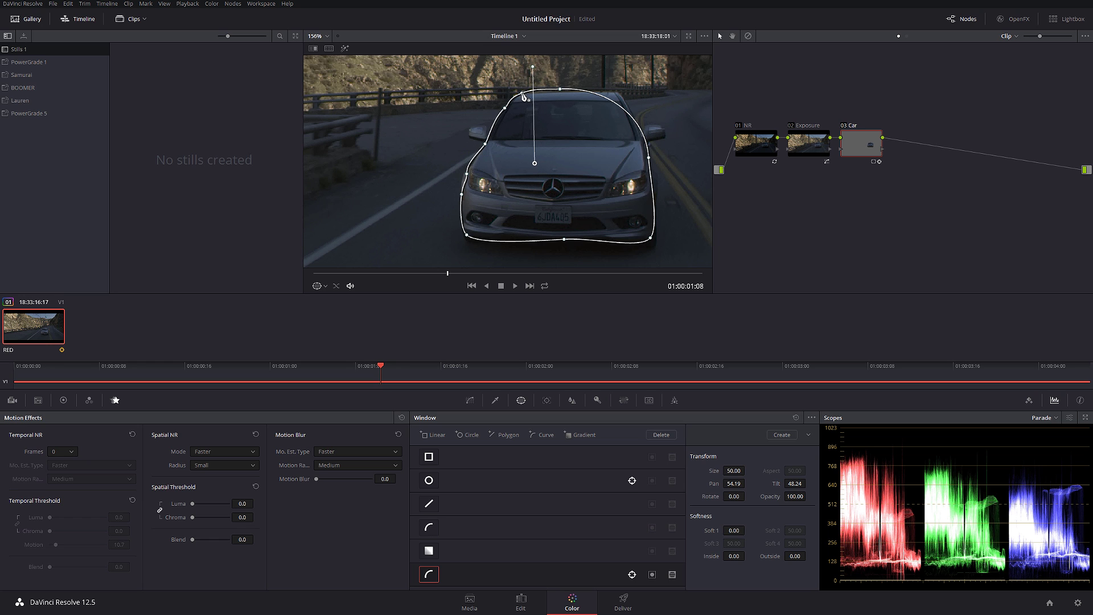
pyautogui.moveTo(593, 95); pyautogui.dragTo(623, 97)
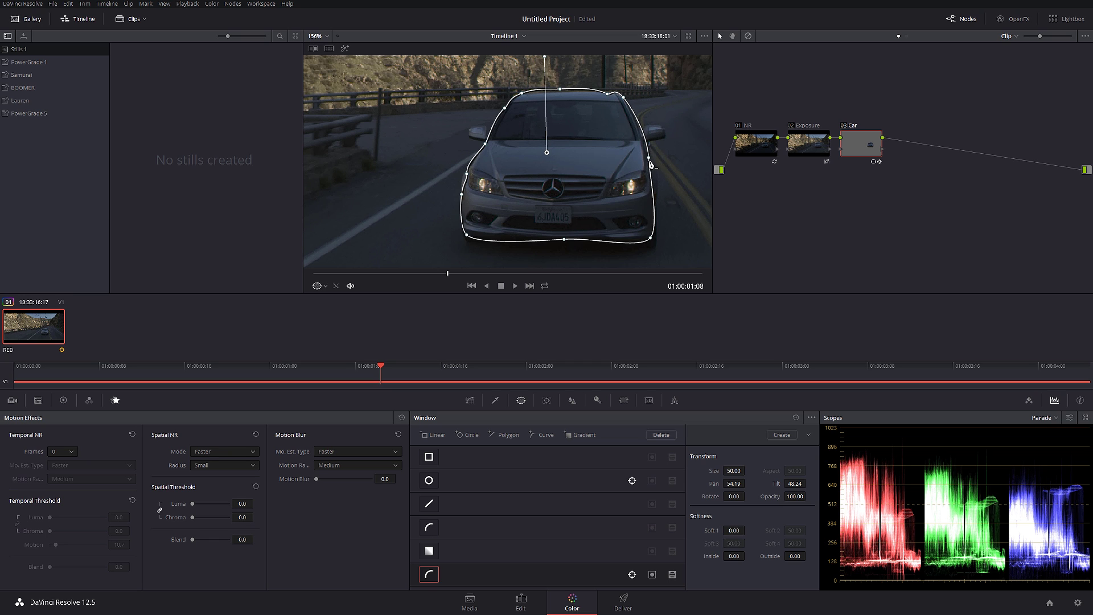
pyautogui.click(650, 157)
pyautogui.moveTo(651, 158); pyautogui.dragTo(655, 161)
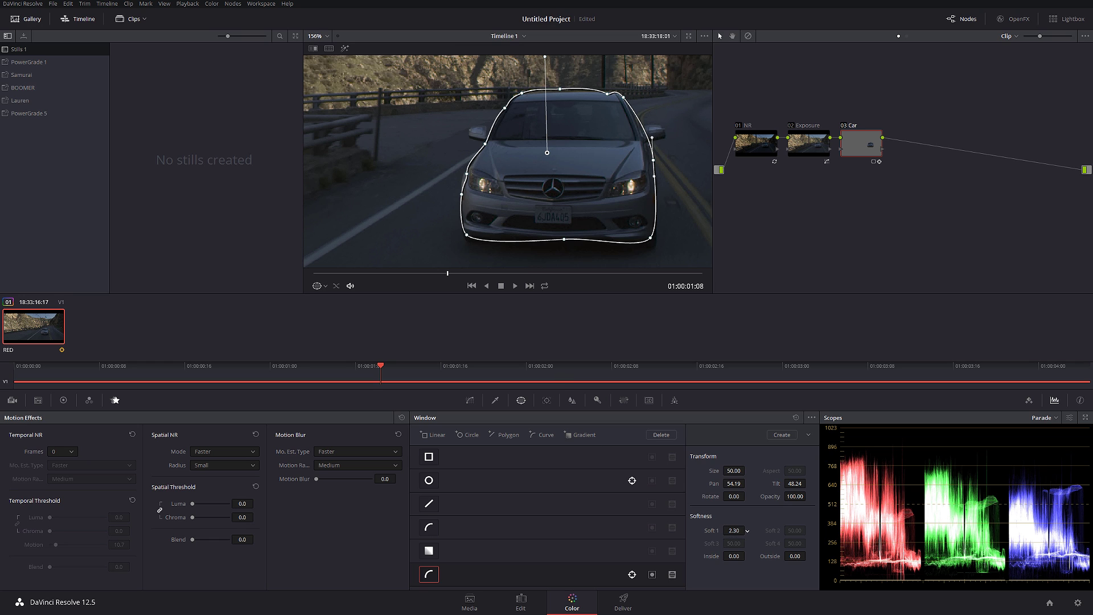
# Step: Brighten the car with gamma 0.05 and contrast 1.176, and set the window's inside softness to 3.58
pyautogui.click(63, 400)
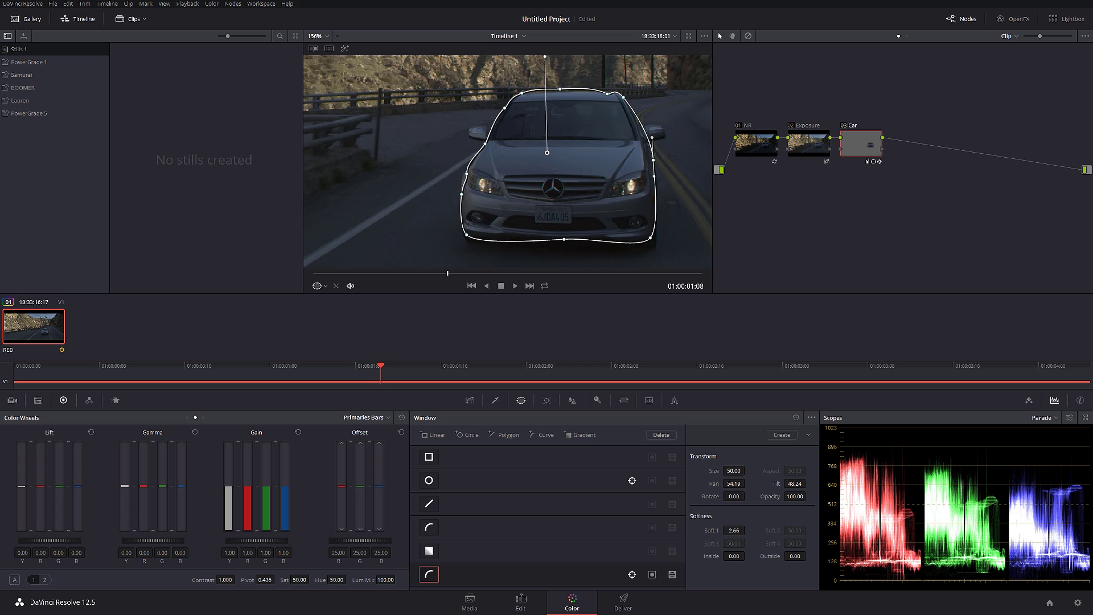
pyautogui.moveTo(152, 540); pyautogui.dragTo(165, 539)
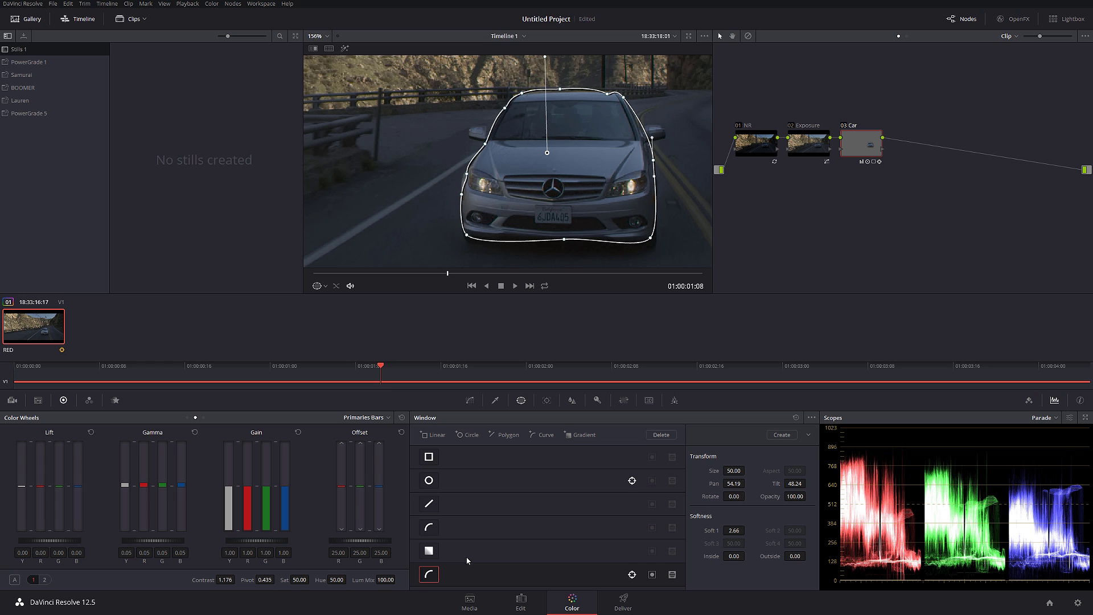
pyautogui.moveTo(738, 556); pyautogui.dragTo(748, 556)
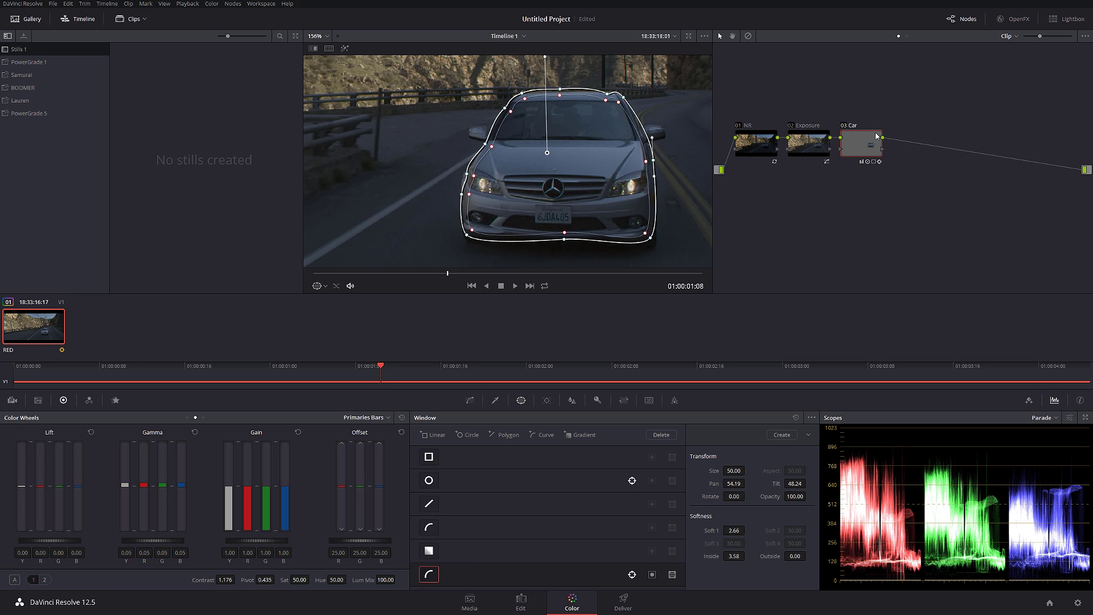
# Step: Add a serial node after Car and compare the full frame at 01:00:00:15 with the Car node off and on
pyautogui.hotkey('alt', 's')
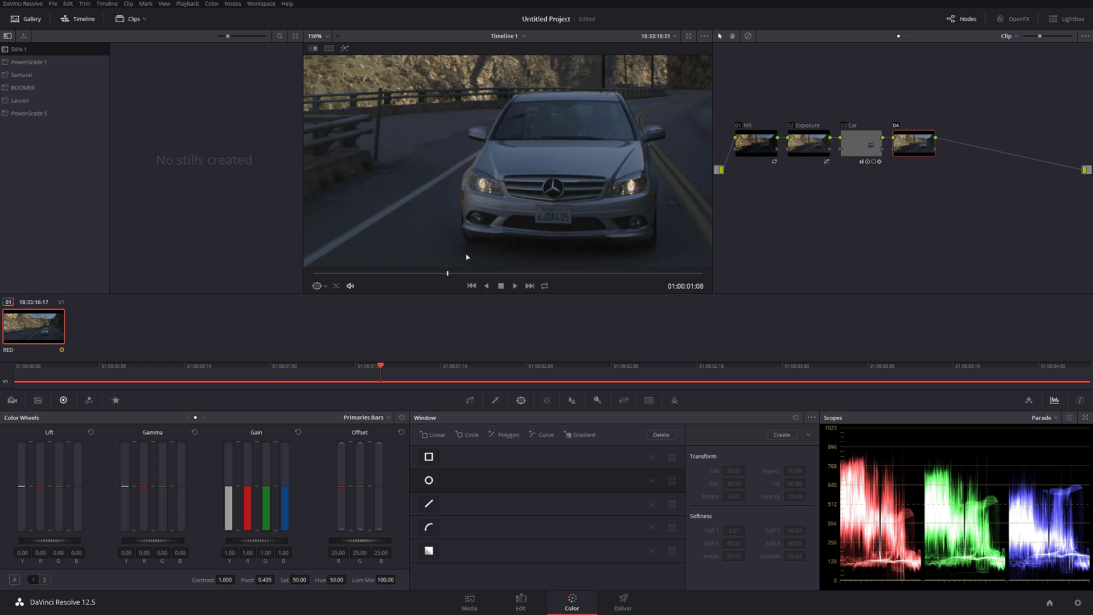
pyautogui.moveTo(442, 274); pyautogui.dragTo(376, 275)
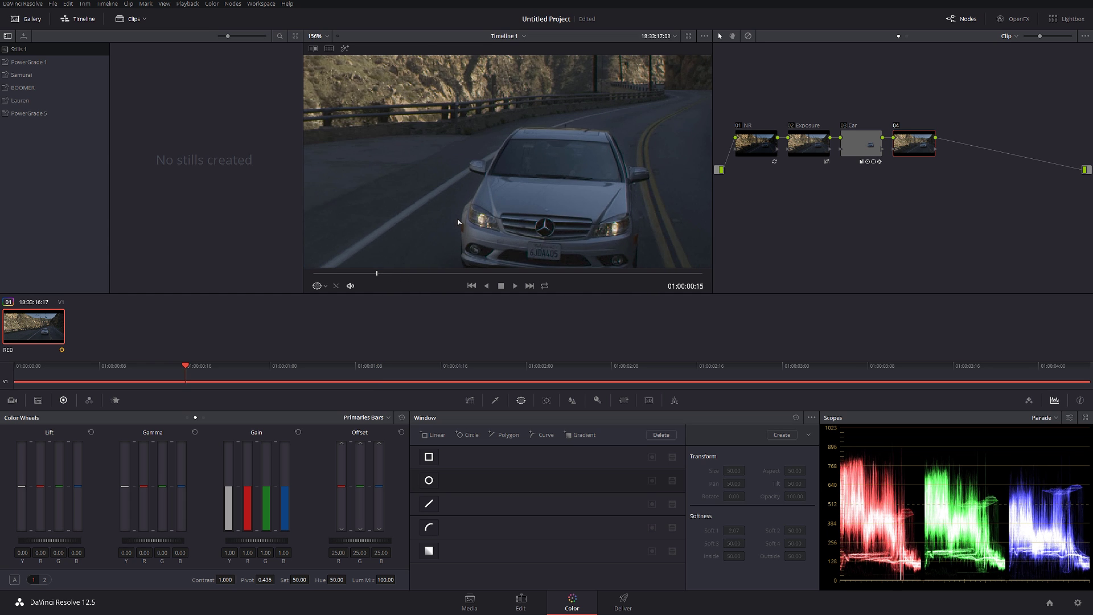
pyautogui.hotkey('shift', 'z')
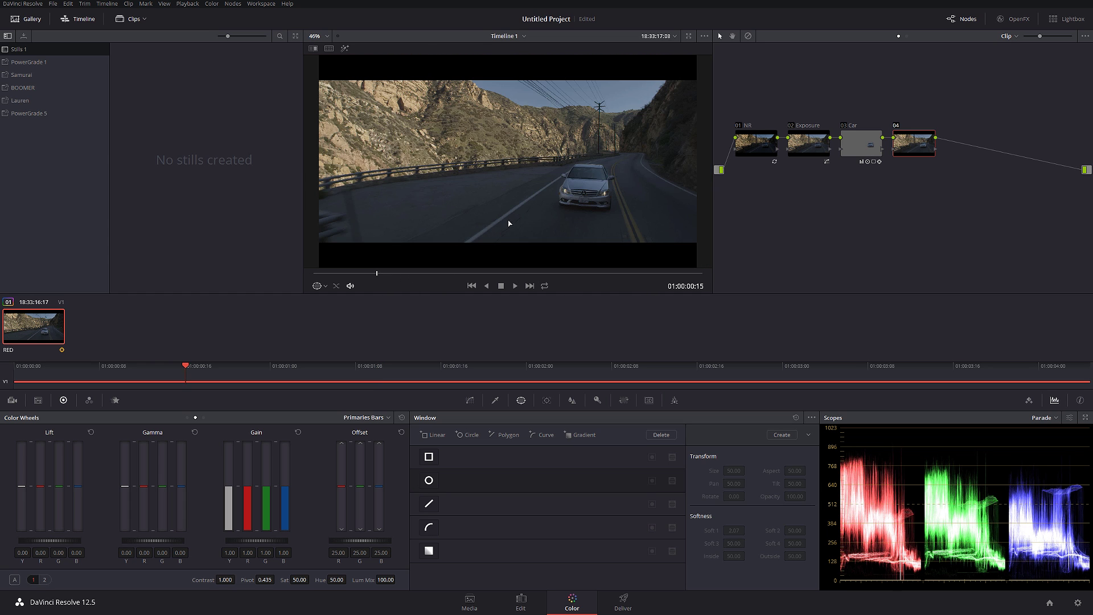
pyautogui.click(844, 125)
pyautogui.click(844, 125)
# Step: Label the fourth node "Look"
pyautogui.rightClick(913, 149)
pyautogui.click(921, 169)
pyautogui.write('Look')
# Step: Pull the red channel's custom curve down slightly in the lower midtones on the Look node
pyautogui.click(470, 401)
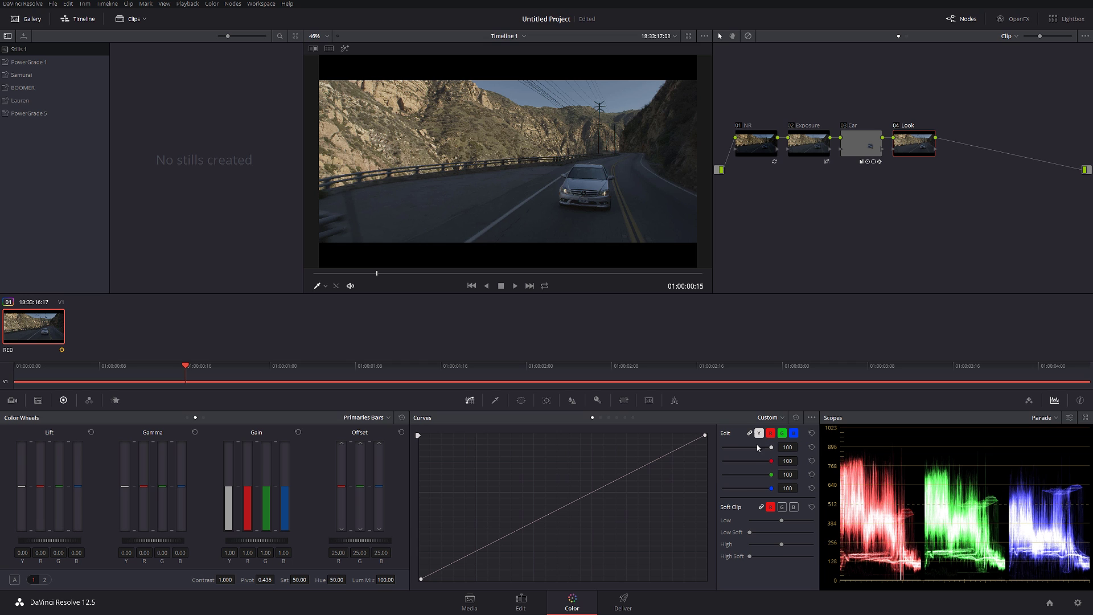
pyautogui.click(770, 434)
pyautogui.moveTo(533, 523); pyautogui.dragTo(537, 529)
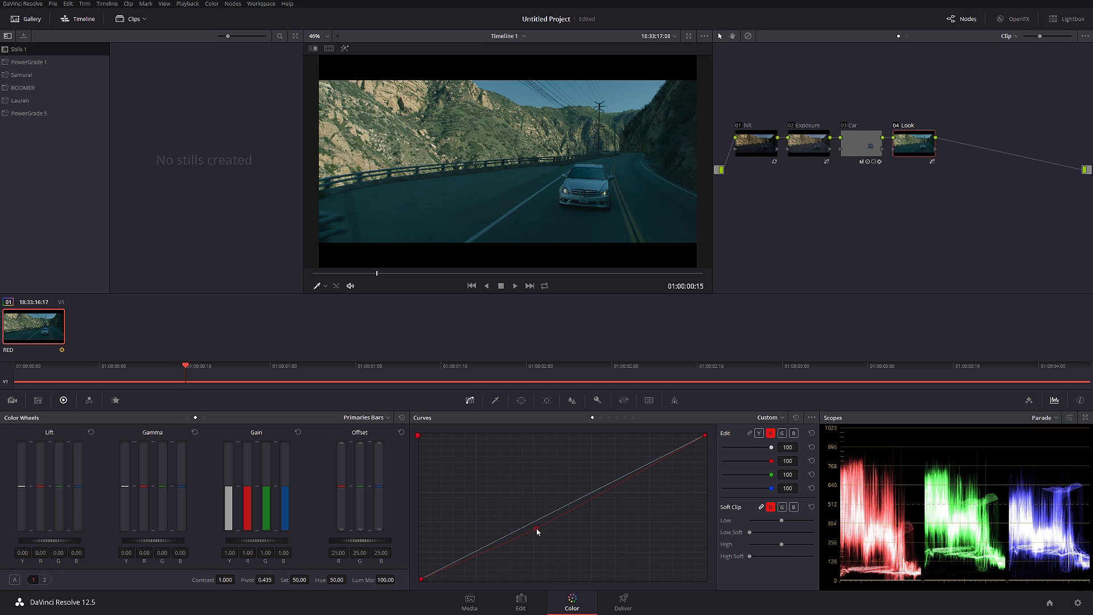
# Step: On the Look node, pull the green curve down slightly in the shadows and lower the blue curve's white point
pyautogui.click(782, 434)
pyautogui.moveTo(507, 538); pyautogui.dragTo(509, 540)
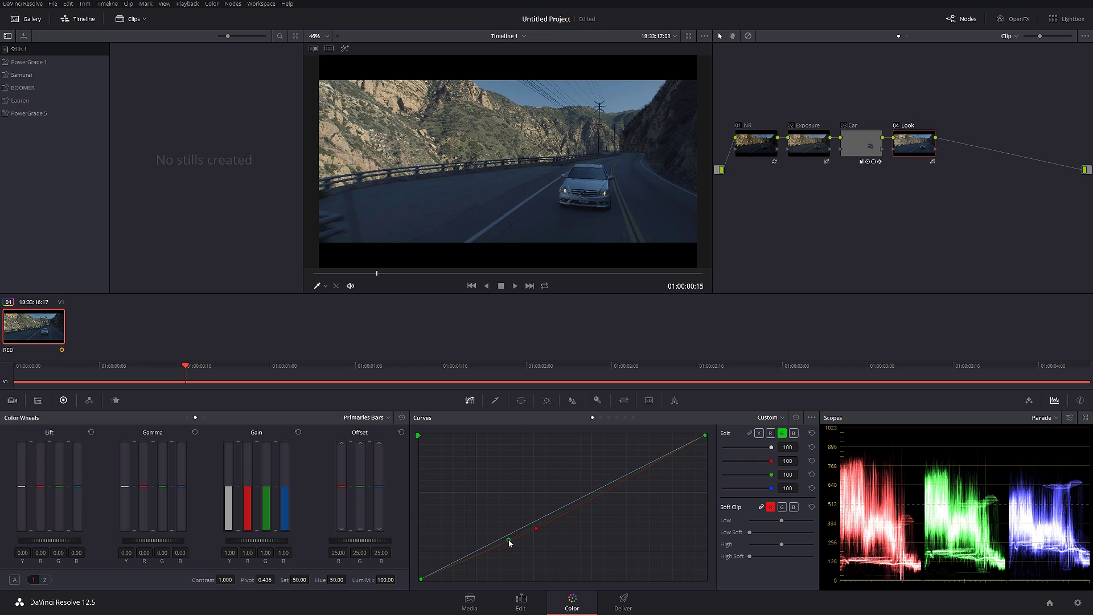
pyautogui.click(794, 434)
pyautogui.moveTo(706, 437); pyautogui.dragTo(709, 446)
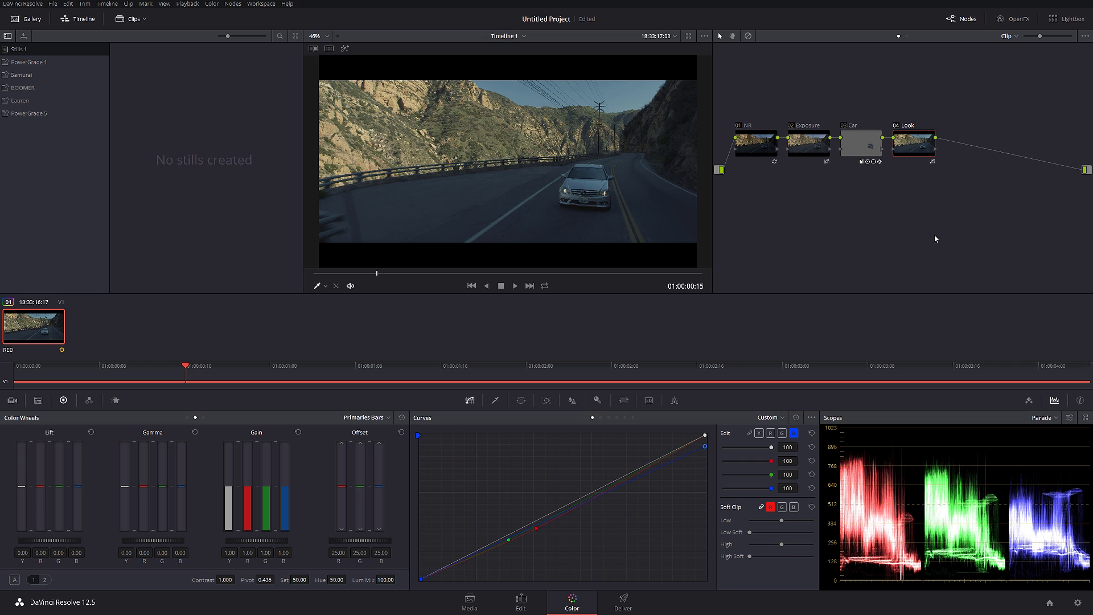
# Step: Compare the frame with the Look node off and on
pyautogui.click(896, 126)
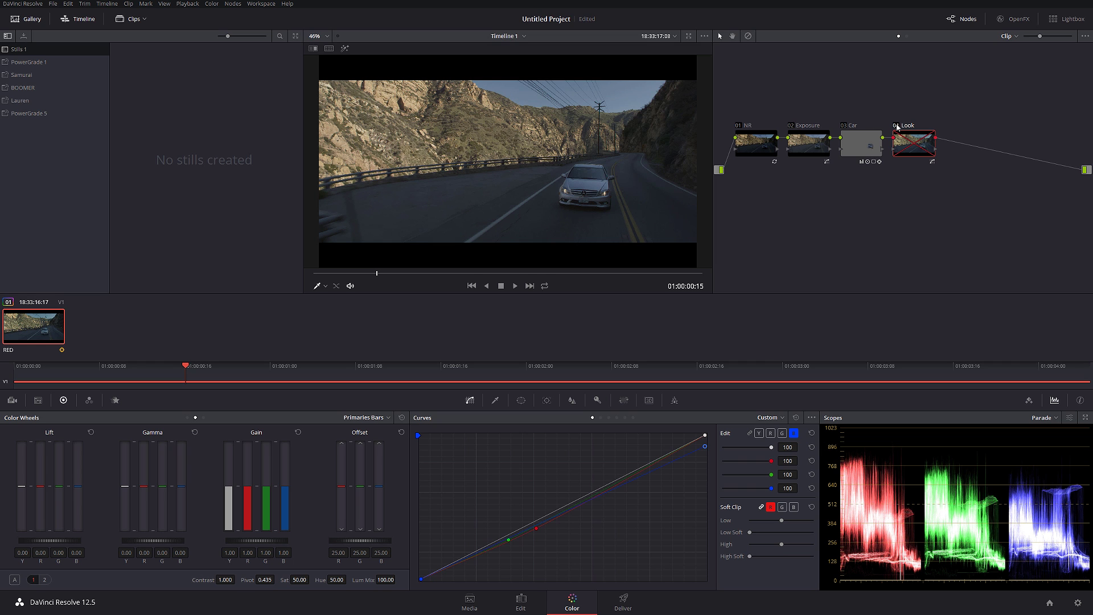
pyautogui.click(897, 127)
pyautogui.click(896, 127)
pyautogui.click(897, 127)
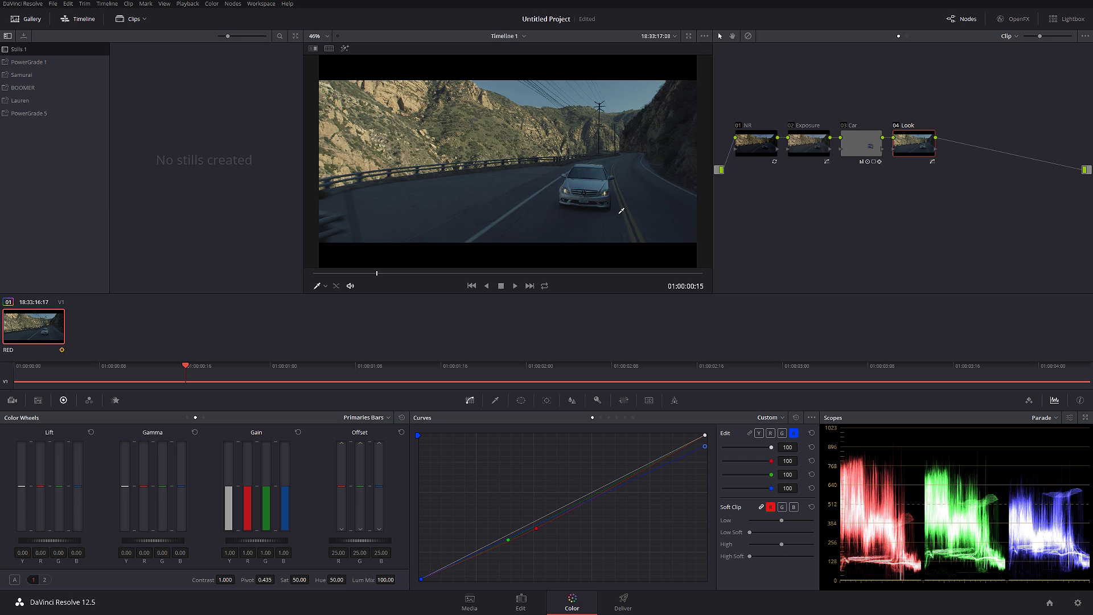
# Step: Add a serial node after Look and label it "Master Curve"
pyautogui.hotkey('alt', 's')
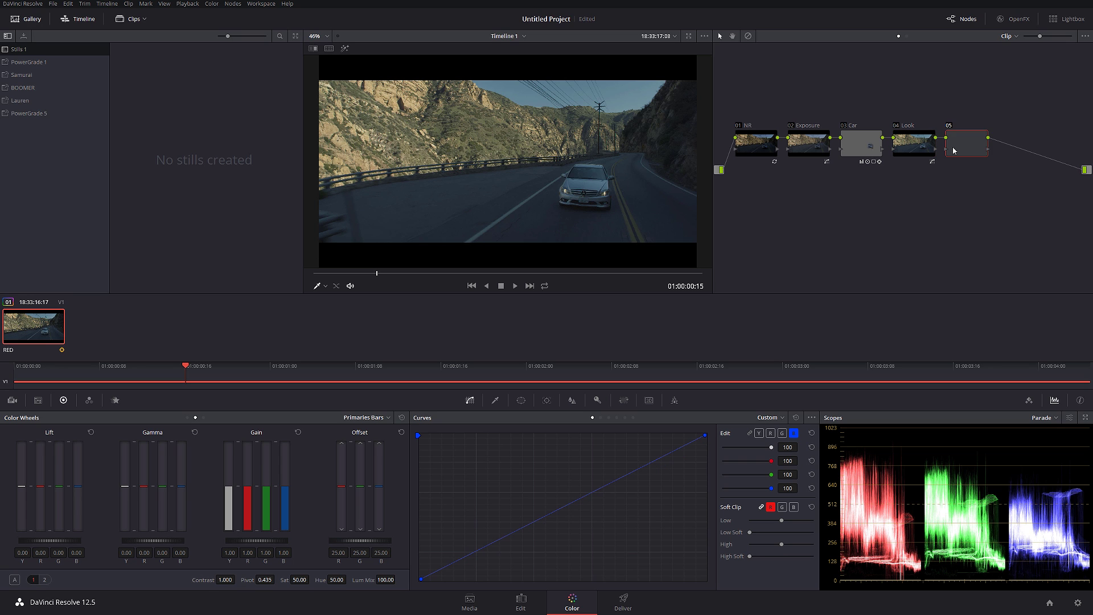
pyautogui.rightClick(970, 138)
pyautogui.click(1000, 153)
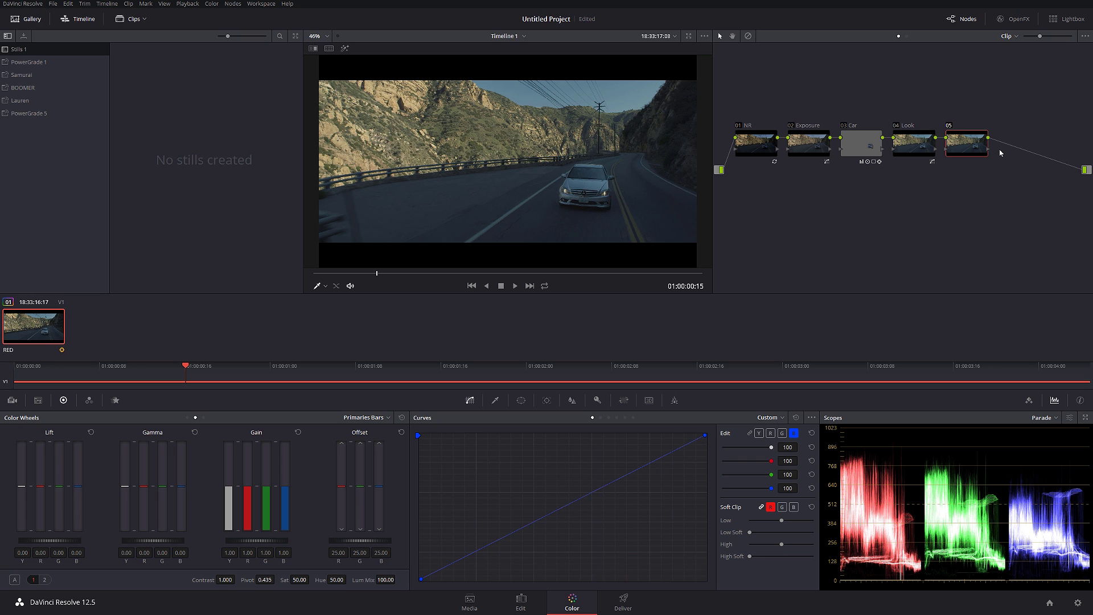
pyautogui.write('Master Curve')
pyautogui.press('Return')
# Step: With all curve channels ganged, anchor the Master Curve node's midtones, raise its black point and pull the lower shadows down slightly
pyautogui.click(750, 433)
pyautogui.click(563, 506)
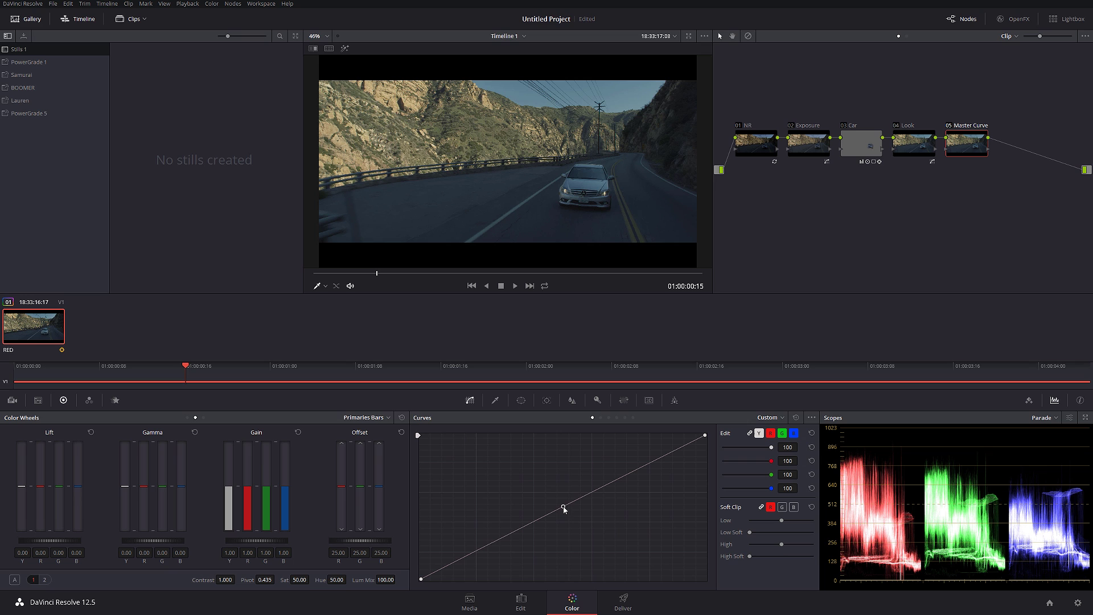
pyautogui.click(476, 553)
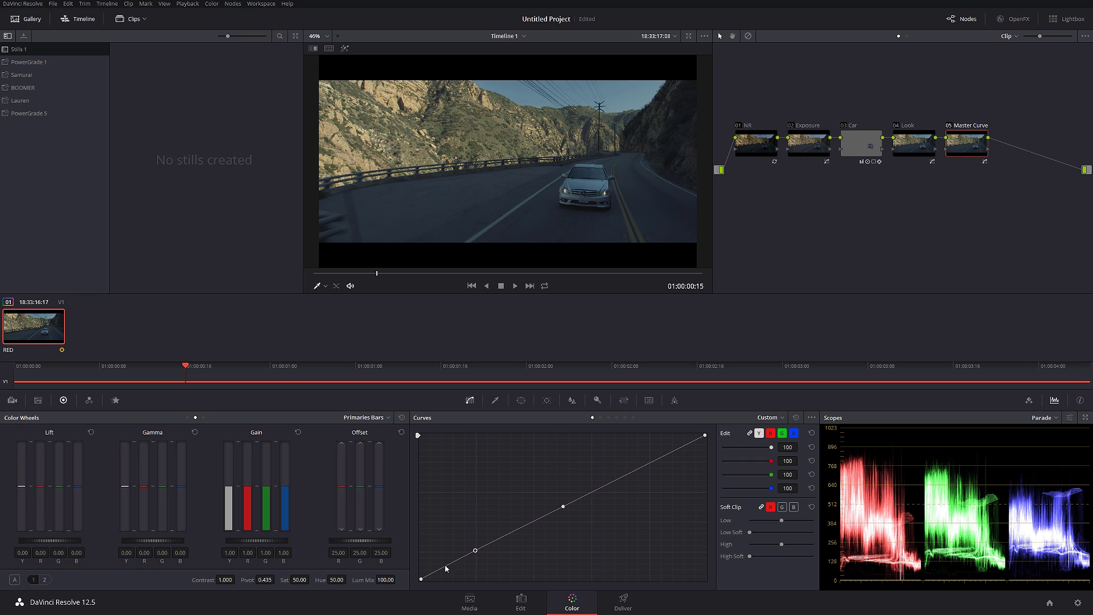
pyautogui.click(445, 564)
pyautogui.moveTo(422, 579); pyautogui.dragTo(421, 565)
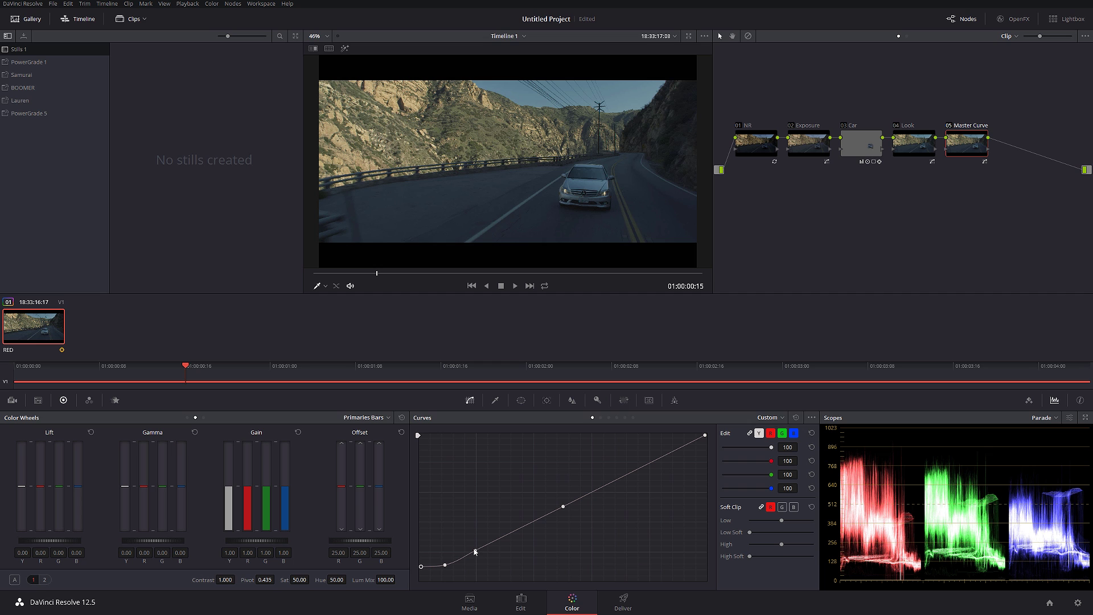
pyautogui.moveTo(476, 553); pyautogui.dragTo(483, 560)
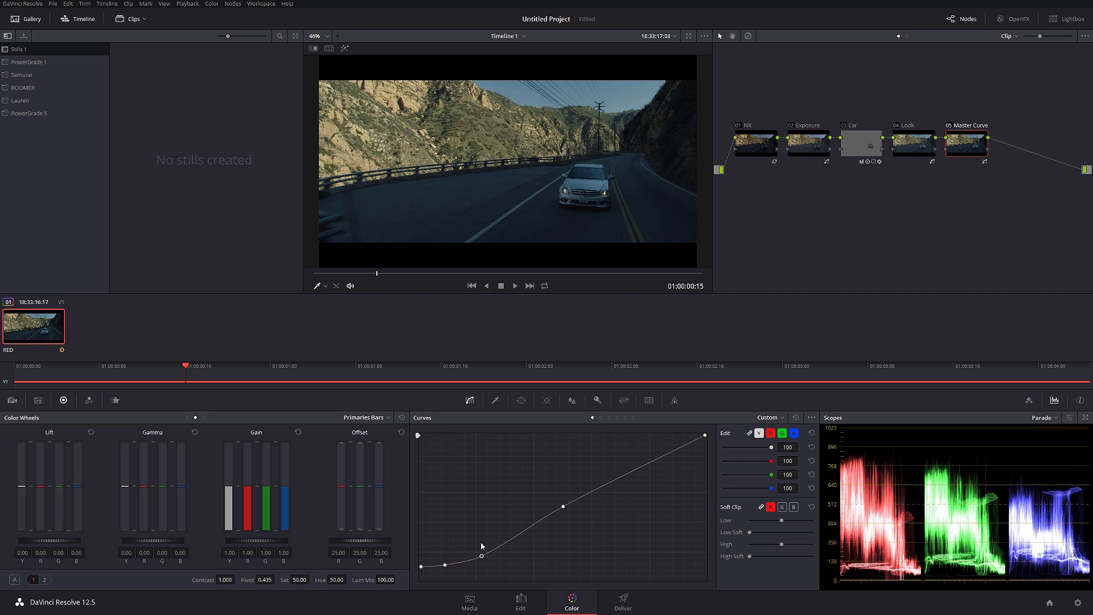
pyautogui.moveTo(479, 554); pyautogui.dragTo(481, 556)
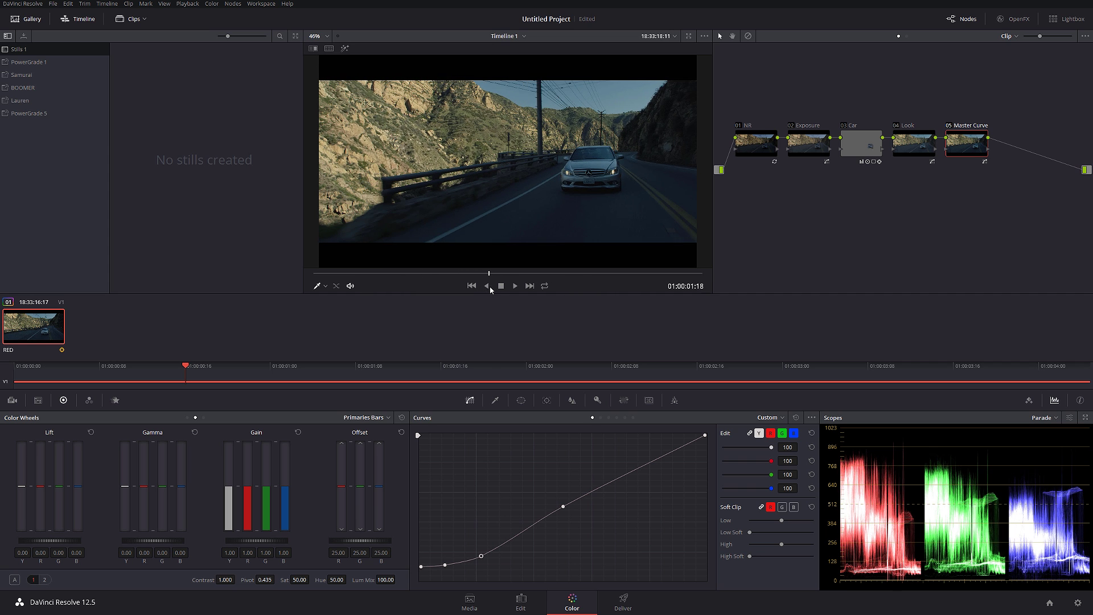
# Step: Move the Master Curve node further along the chain and add a serial node after Look with a parallel node beside it
pyautogui.moveTo(958, 136); pyautogui.dragTo(1038, 138)
pyautogui.click(913, 152)
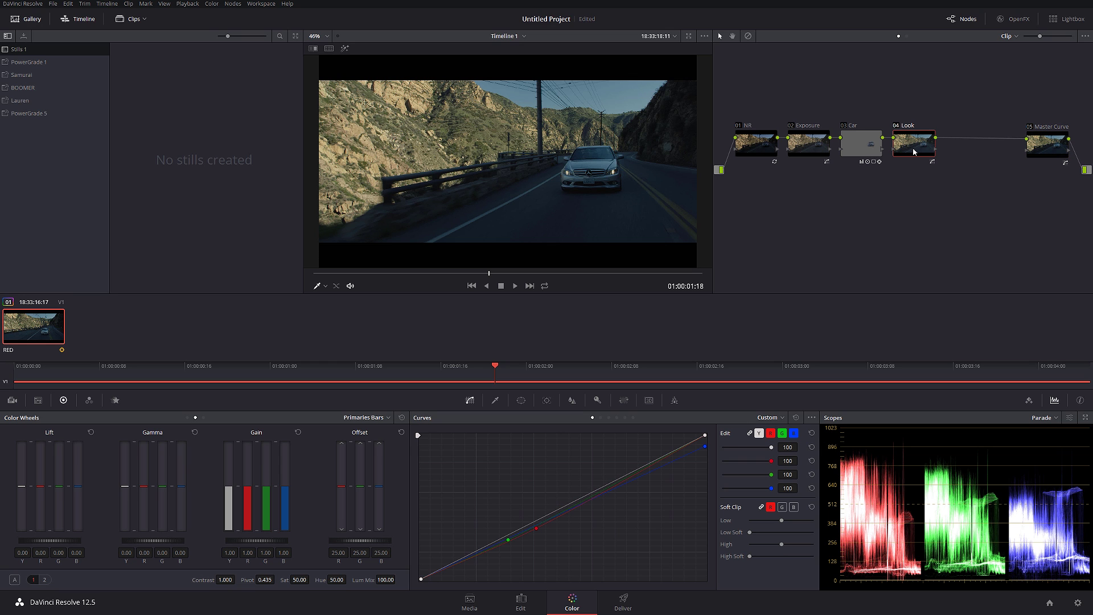
pyautogui.hotkey('alt', 's')
pyautogui.hotkey('alt', 'l')
pyautogui.hotkey('ctrl', 'z')
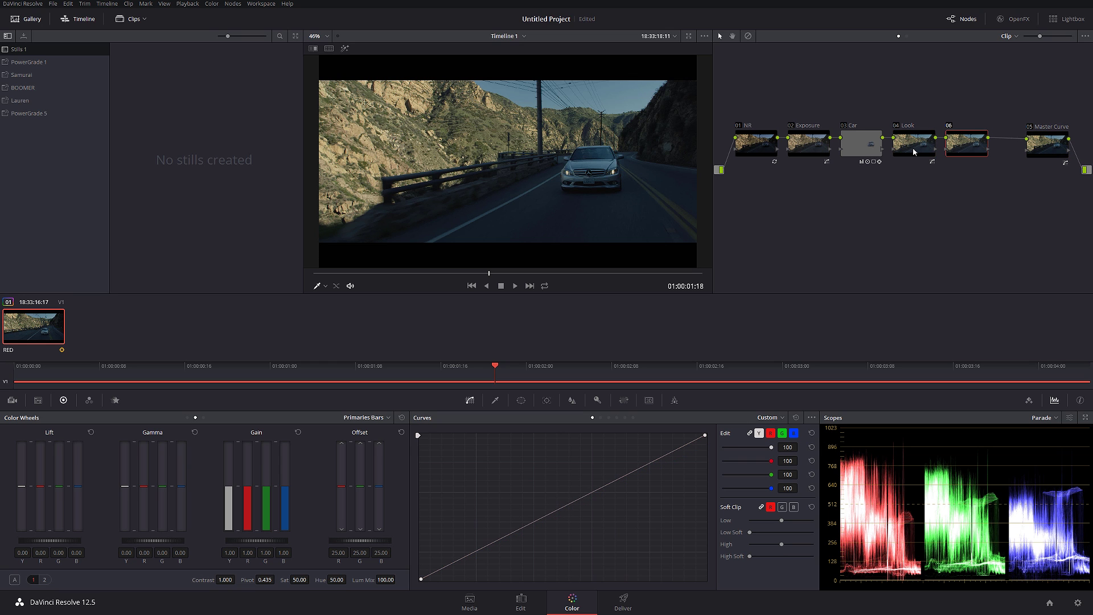
pyautogui.hotkey('alt', 'p')
# Step: Move the upper parallel node up slightly and label it "Headlights"
pyautogui.moveTo(960, 147); pyautogui.dragTo(960, 135)
pyautogui.rightClick(960, 135)
pyautogui.click(974, 141)
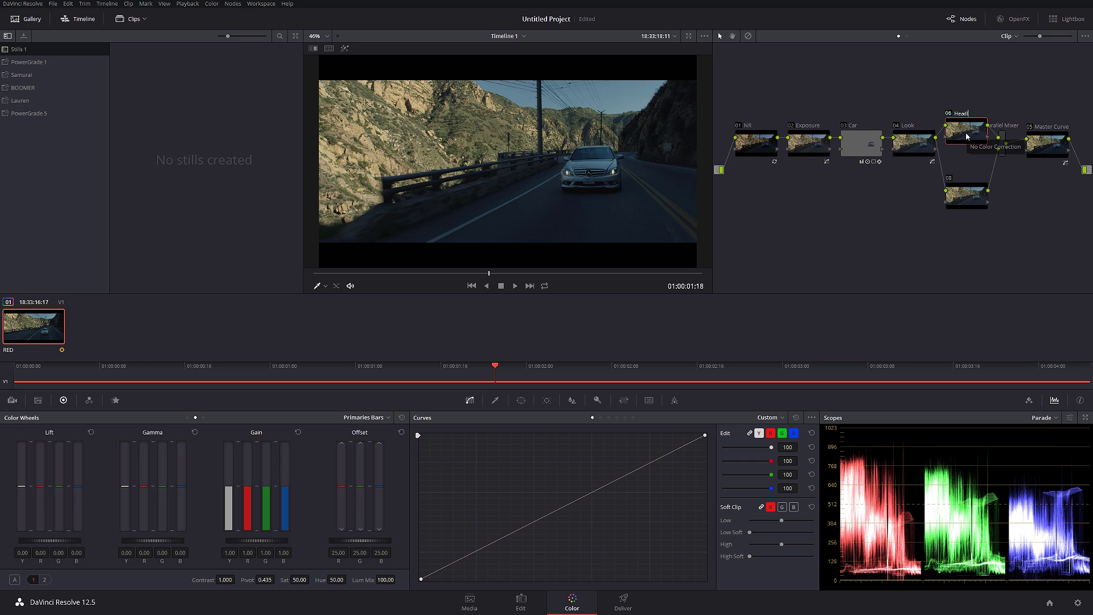
pyautogui.write('Headlights')
pyautogui.press('Return')
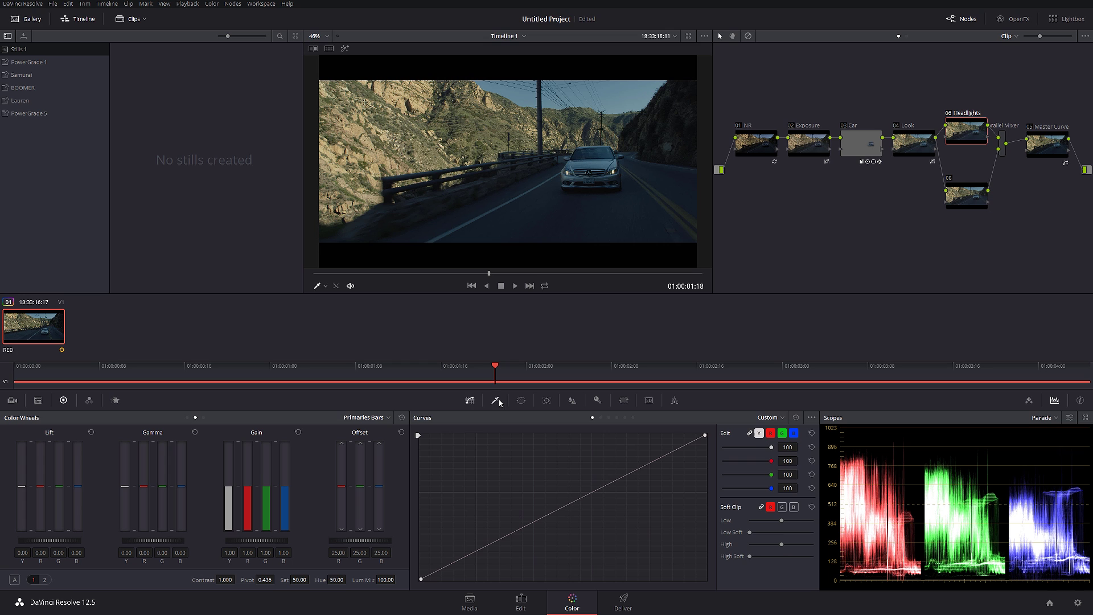
# Step: Add a circle window to the Headlights node and shape it as a flat ellipse over the car's headlights, size 24.76, aspect 82.02
pyautogui.click(519, 402)
pyautogui.click(429, 481)
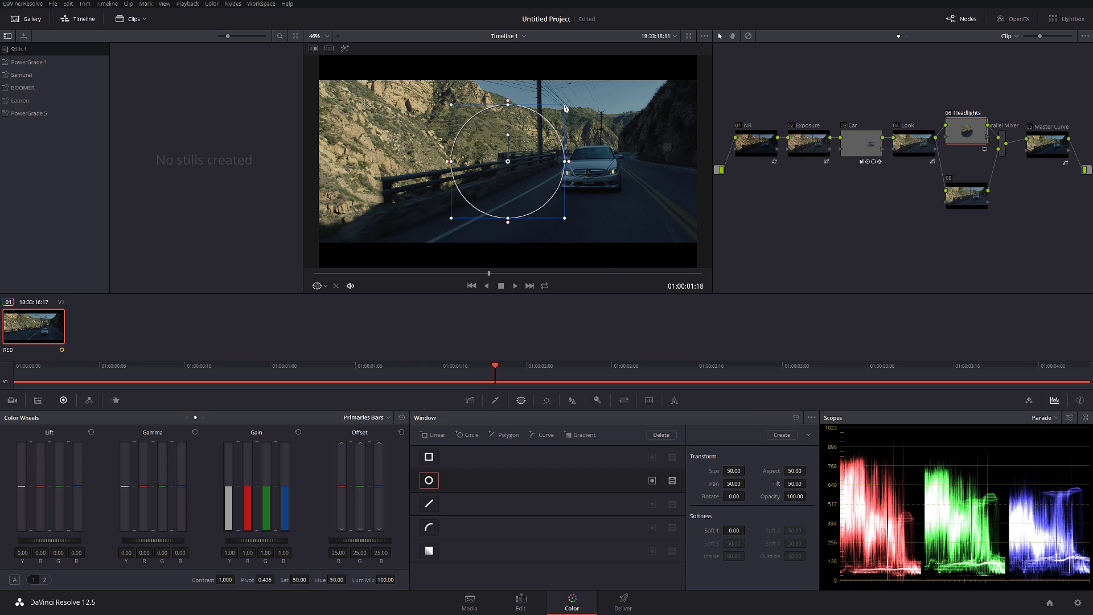
pyautogui.moveTo(563, 106); pyautogui.dragTo(535, 134)
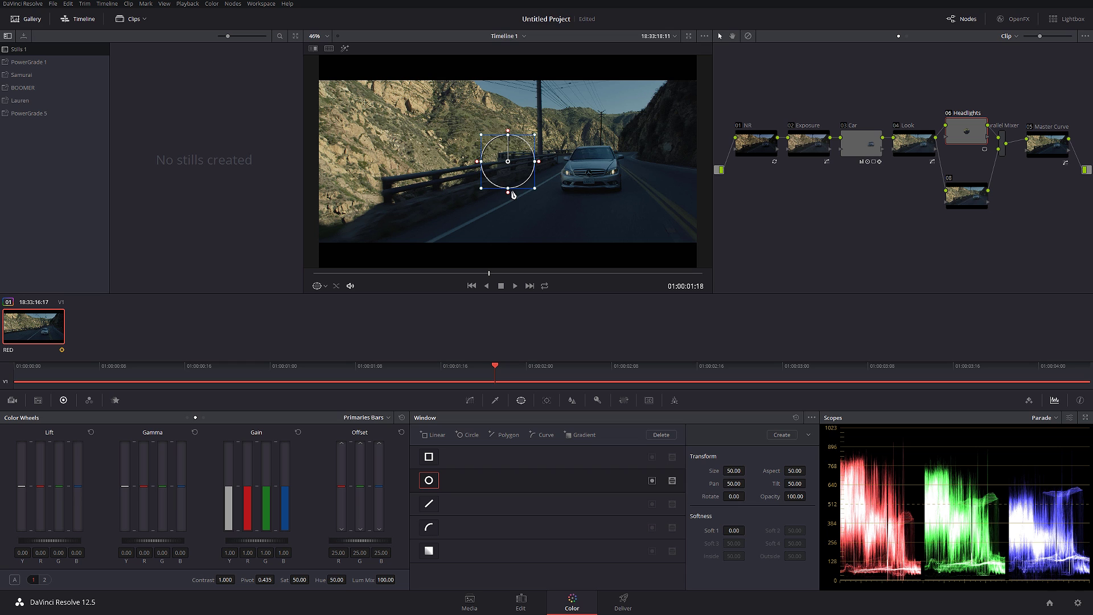
pyautogui.moveTo(510, 193); pyautogui.dragTo(608, 172)
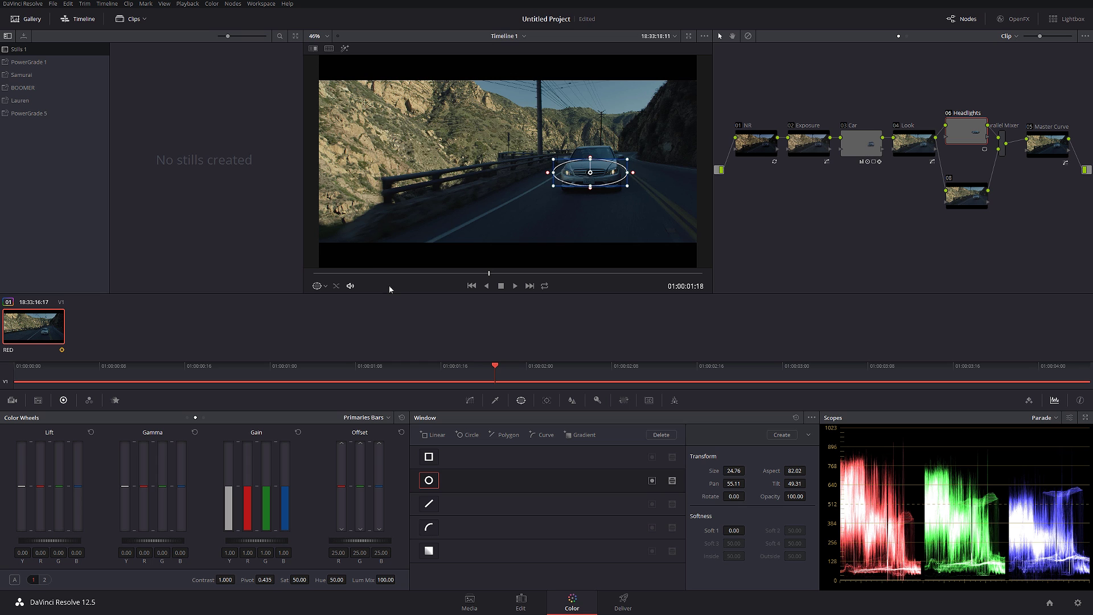
# Step: At the first frame, fit the ellipse to the headlights with pan 54.20, tilt 47.86 and rotate 5.70, and track it forward through the clip
pyautogui.moveTo(364, 274); pyautogui.dragTo(244, 276)
pyautogui.moveTo(613, 169); pyautogui.dragTo(576, 196)
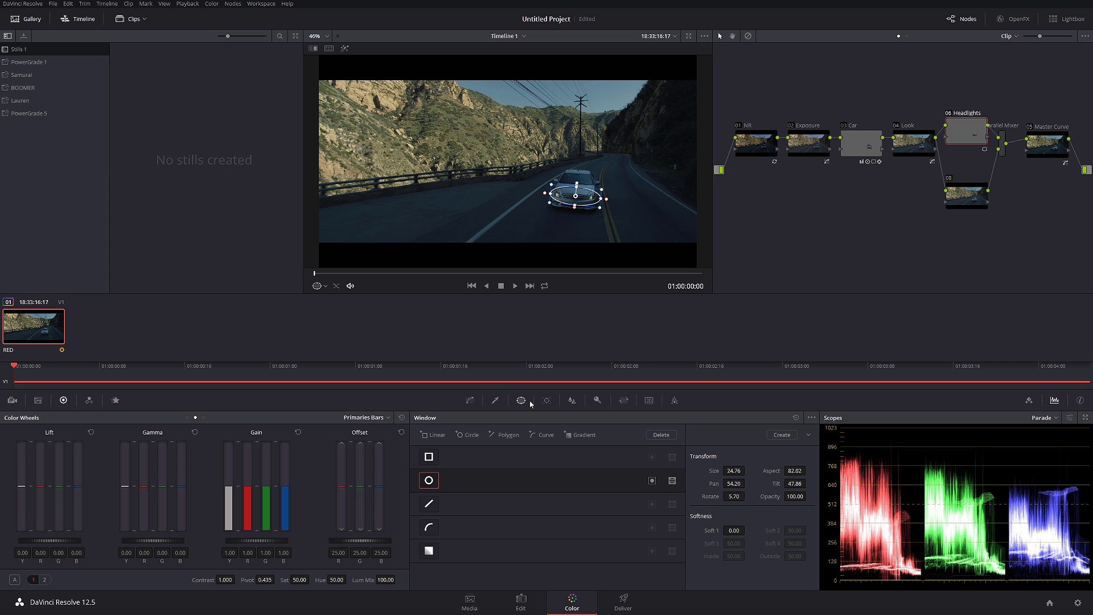
pyautogui.click(547, 400)
pyautogui.click(460, 436)
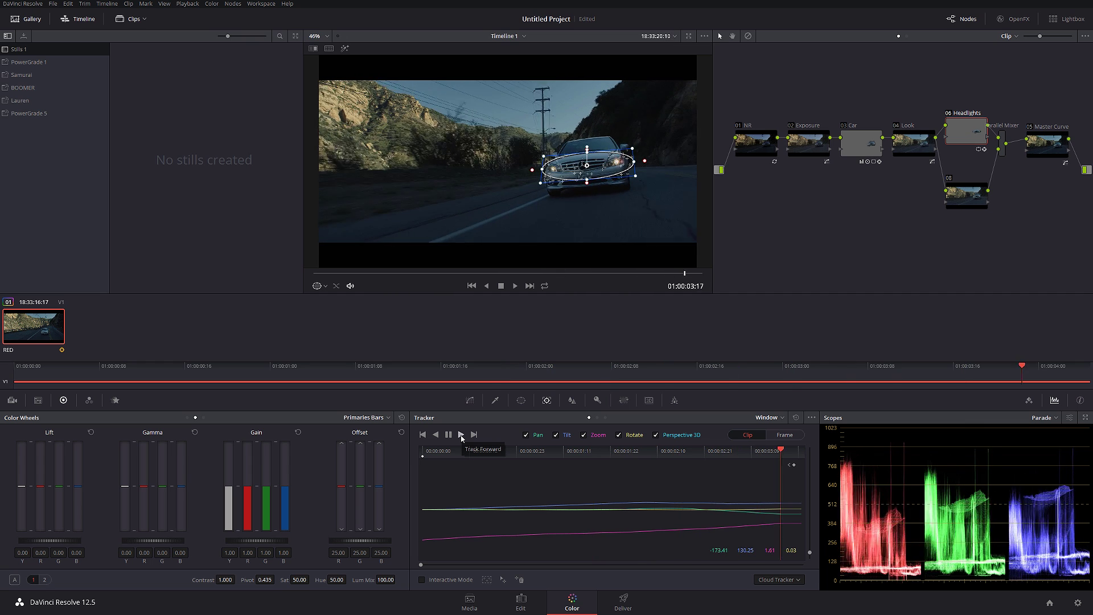
# Step: With the highlight view on, key the headlights by luminance only, setting low to 68.0 and low softness to 4.5, and turn the highlight off
pyautogui.click(344, 48)
pyautogui.click(496, 400)
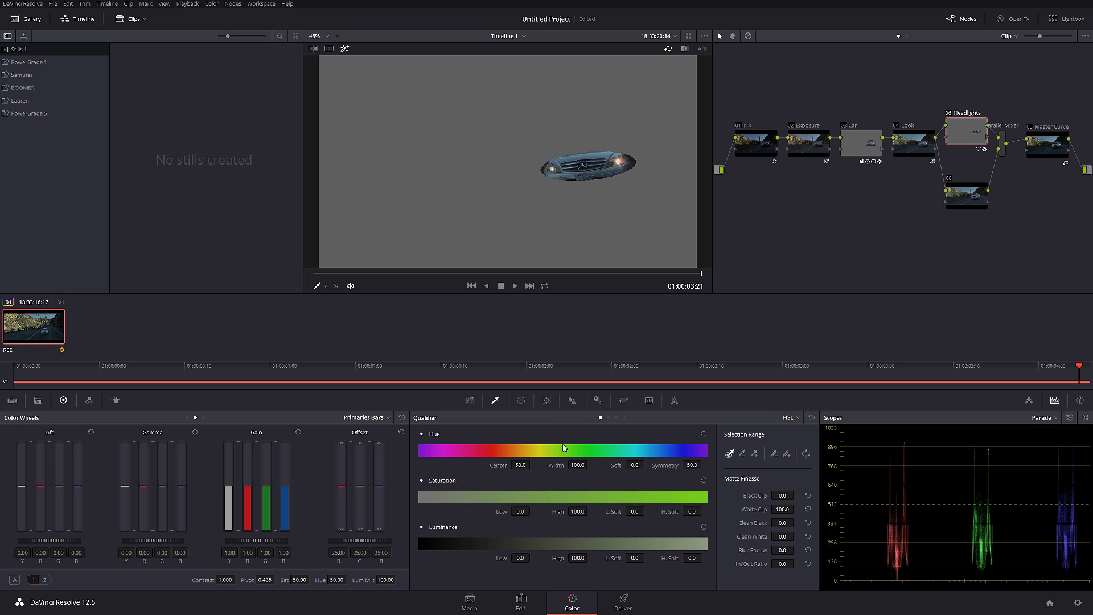
pyautogui.click(617, 418)
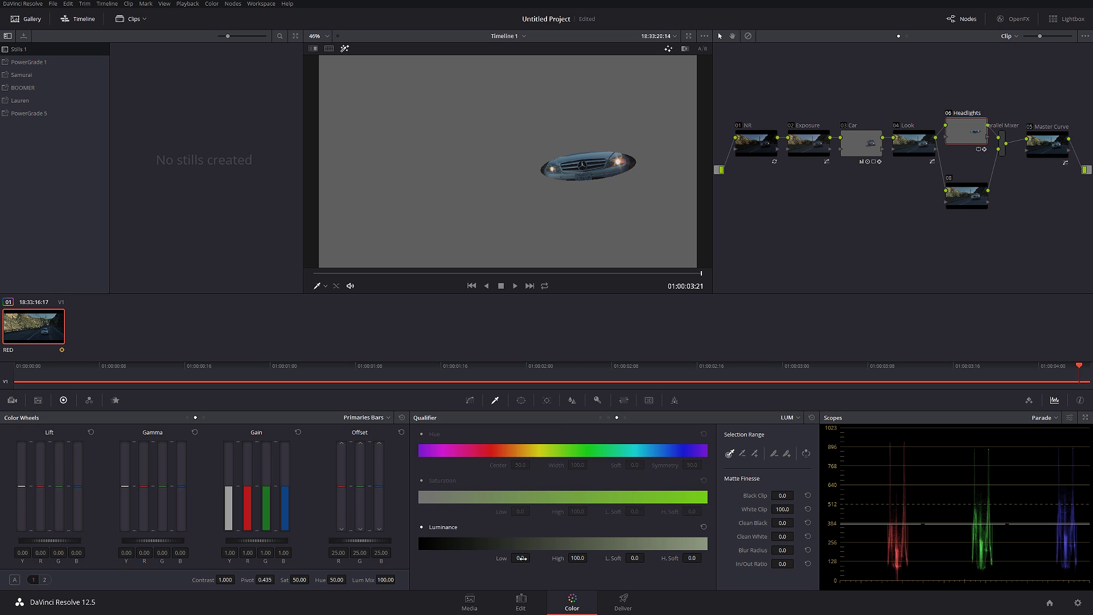
pyautogui.moveTo(521, 558); pyautogui.dragTo(533, 557)
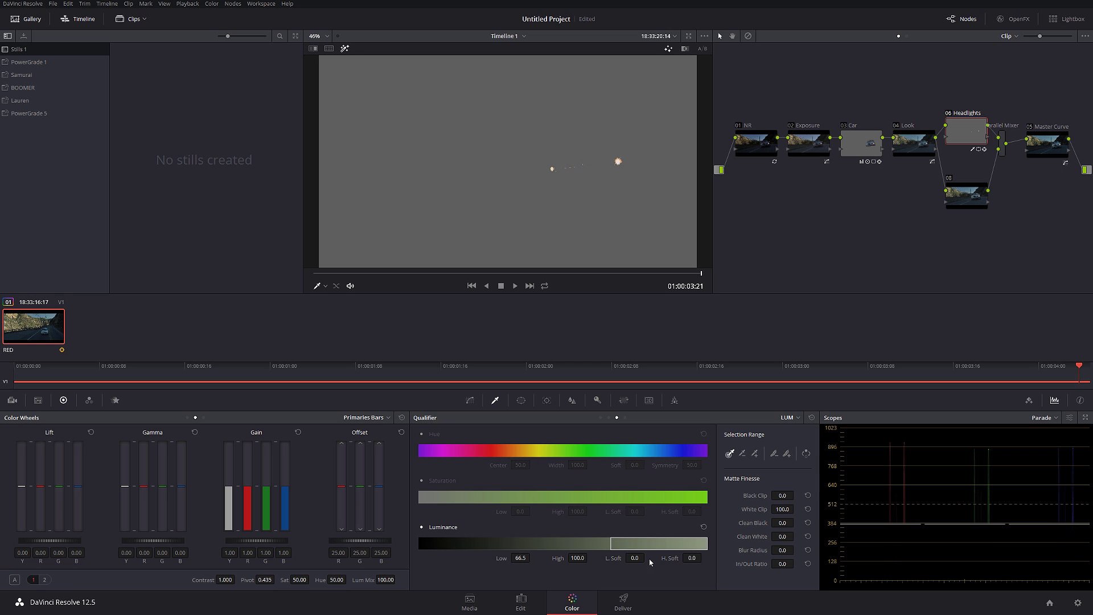
pyautogui.moveTo(639, 559); pyautogui.dragTo(642, 559)
pyautogui.moveTo(519, 557); pyautogui.dragTo(520, 558)
pyautogui.hotkey('shift', 'h')
# Step: Brighten and warm the headlights using the gamma wheel, to Y 0.32, R 0.52, G 0.30 and B 0.09, and check the result across the clip
pyautogui.scroll(3, 582, 181)
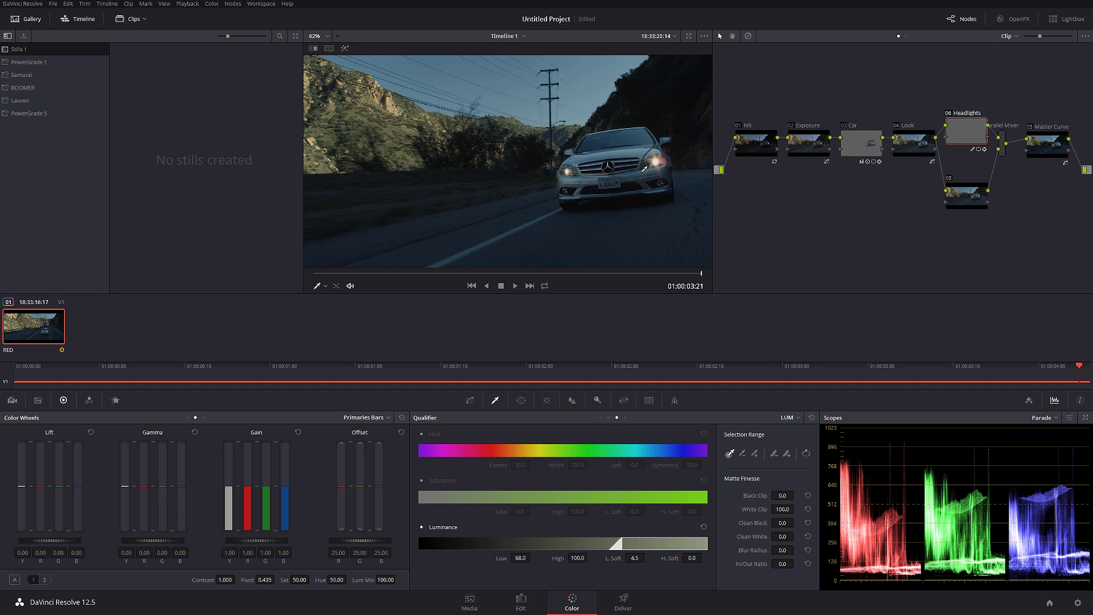
pyautogui.scroll(5, 582, 181)
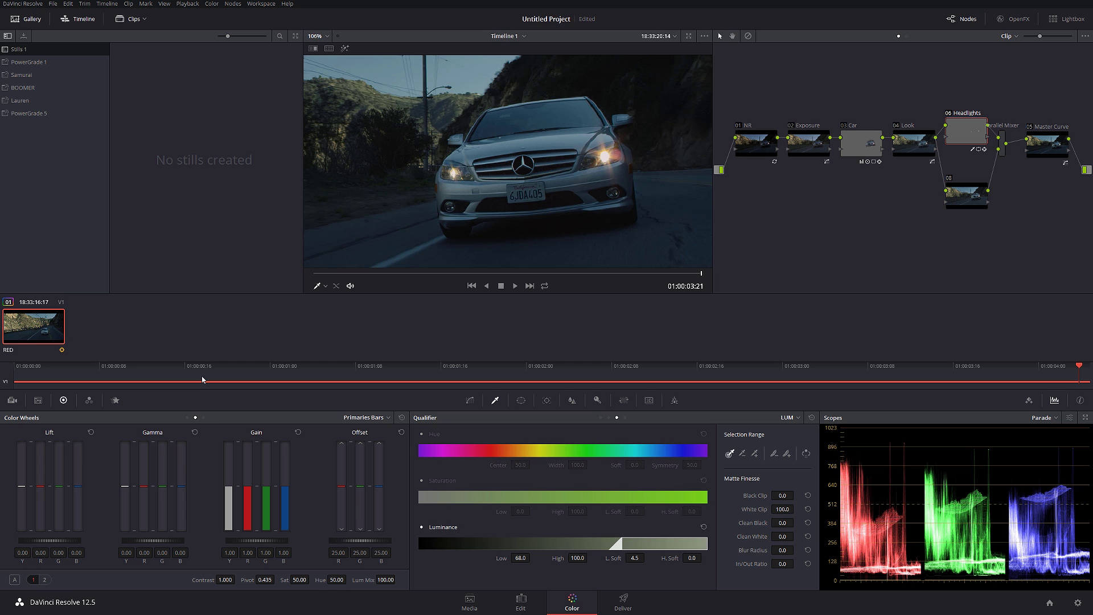
pyautogui.click(381, 419)
pyautogui.click(392, 436)
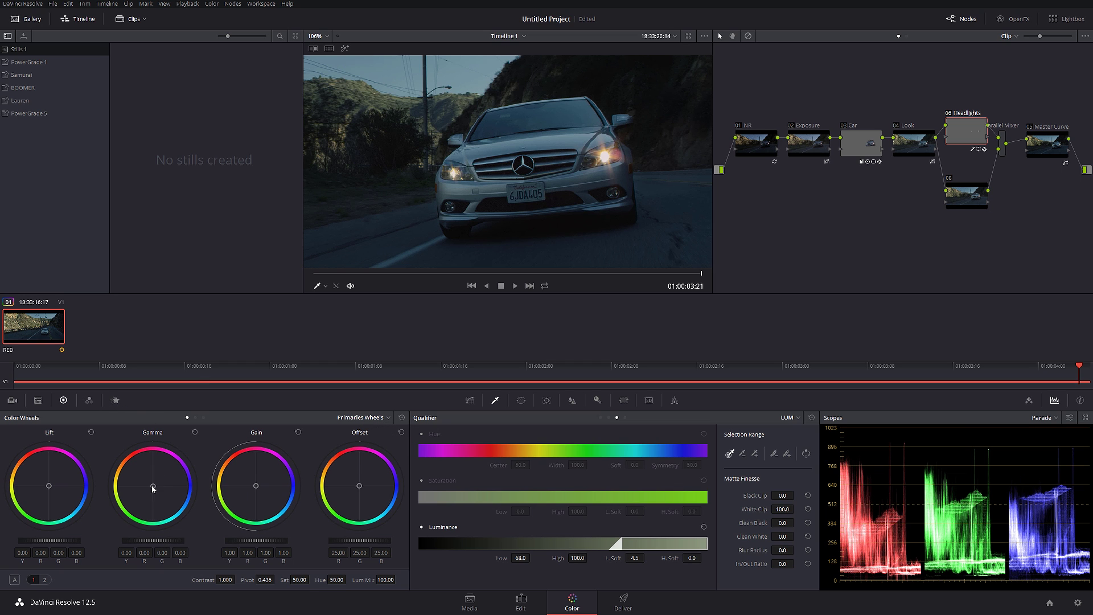
pyautogui.moveTo(153, 487); pyautogui.dragTo(128, 470)
pyautogui.moveTo(152, 540); pyautogui.dragTo(173, 540)
pyautogui.moveTo(137, 477); pyautogui.dragTo(140, 479)
pyautogui.moveTo(363, 273); pyautogui.dragTo(499, 279)
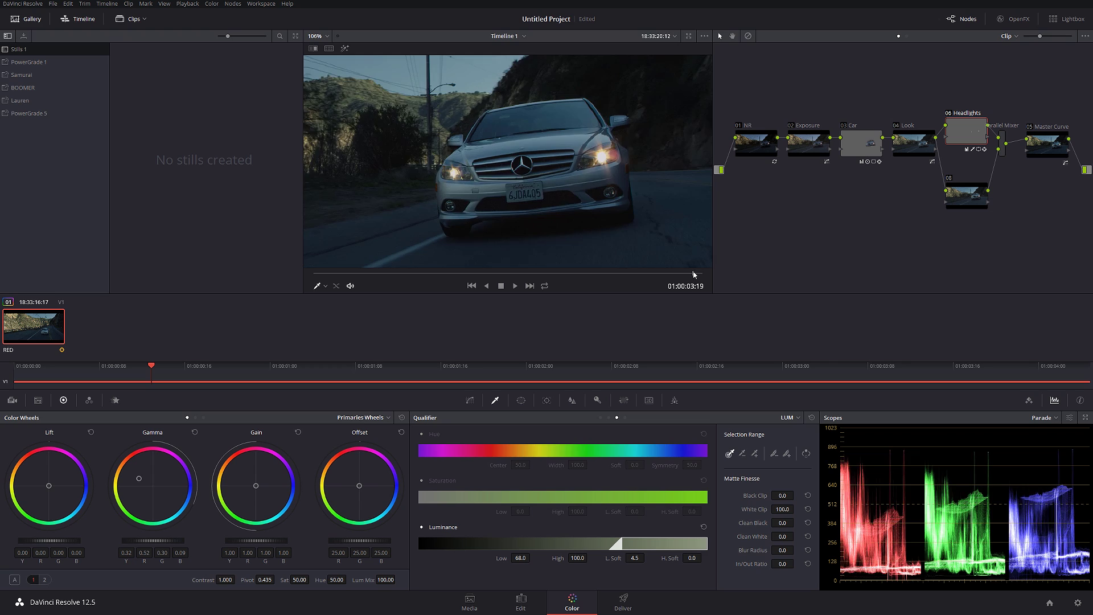
pyautogui.moveTo(693, 272); pyautogui.dragTo(431, 274)
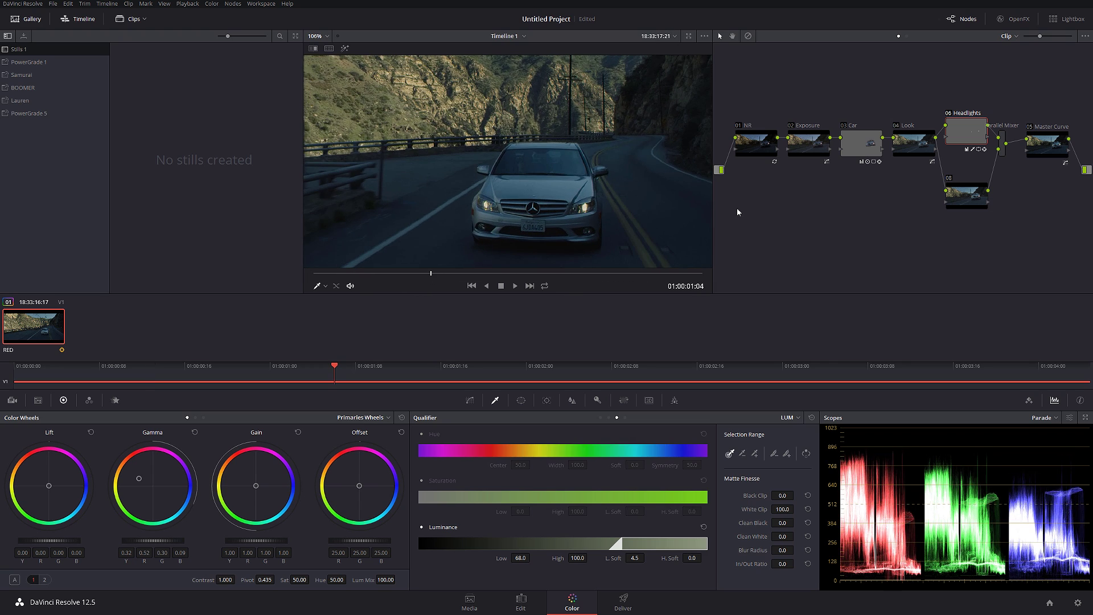
# Step: Label the lower parallel node "License Plate" and move it slightly closer to the Headlights node
pyautogui.click(970, 198)
pyautogui.rightClick(969, 198)
pyautogui.click(1005, 215)
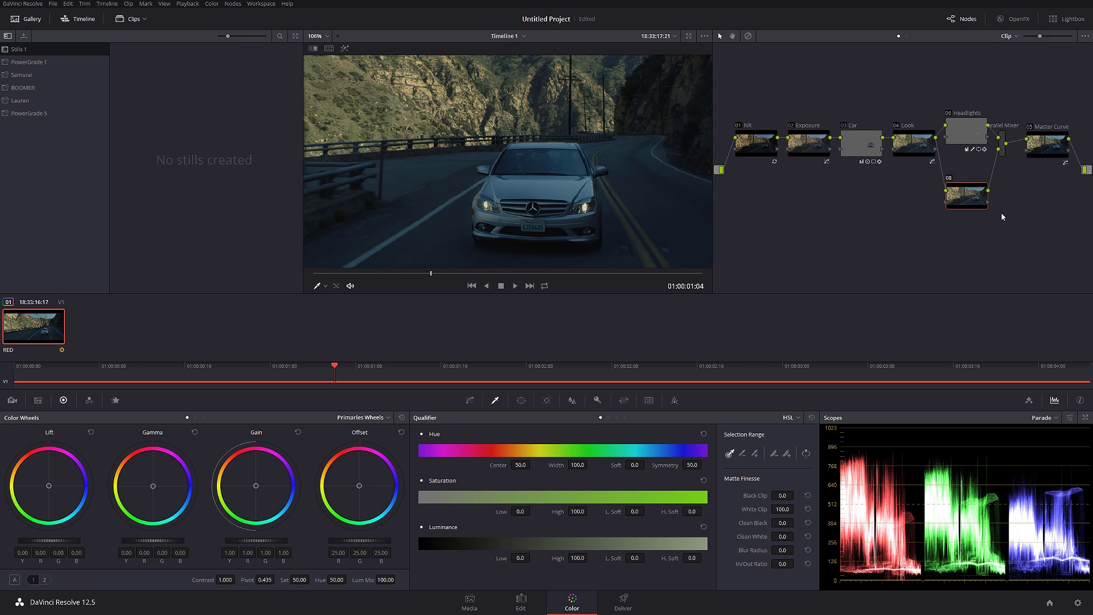
pyautogui.write('License Plate')
pyautogui.click(972, 201)
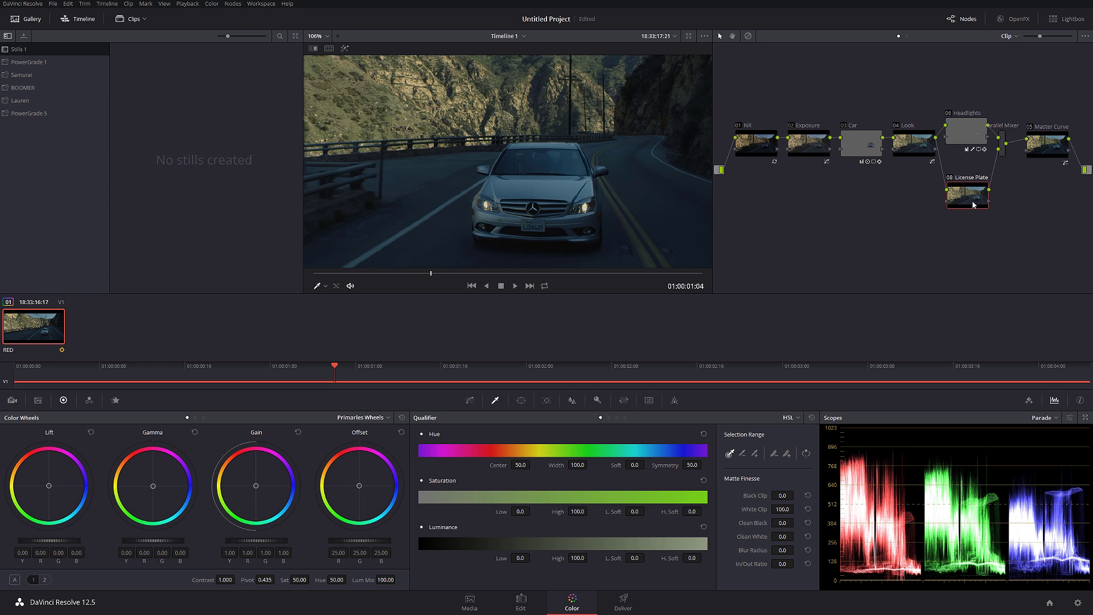
pyautogui.moveTo(972, 205); pyautogui.dragTo(970, 198)
# Step: At the last frame, 01:00:03:21, draw a closed four-point curve window around the car's license plate
pyautogui.moveTo(420, 275); pyautogui.dragTo(722, 277)
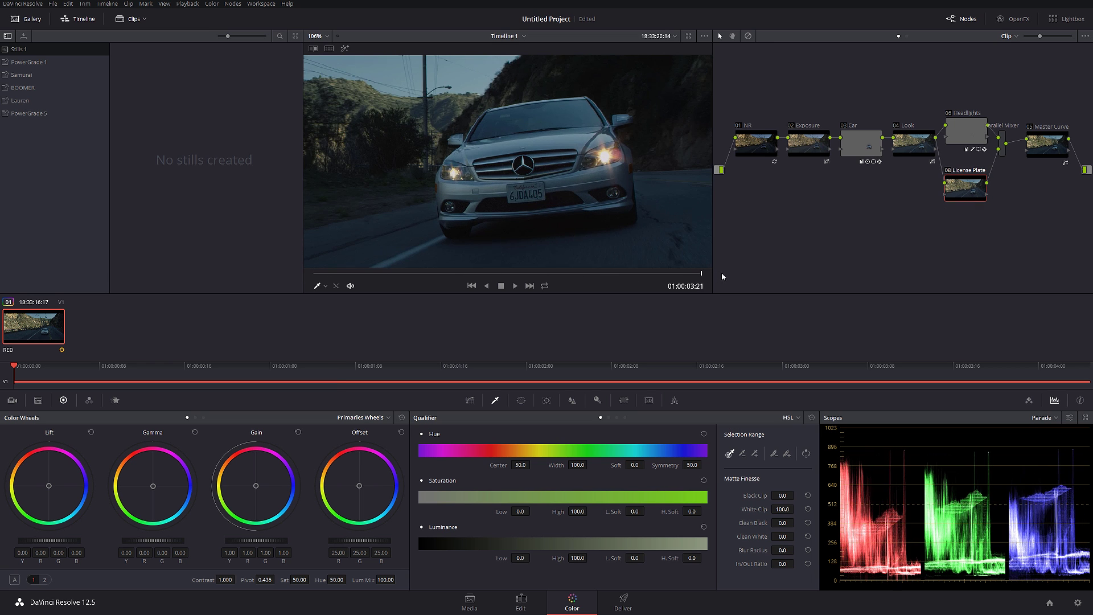
pyautogui.click(520, 400)
pyautogui.click(430, 527)
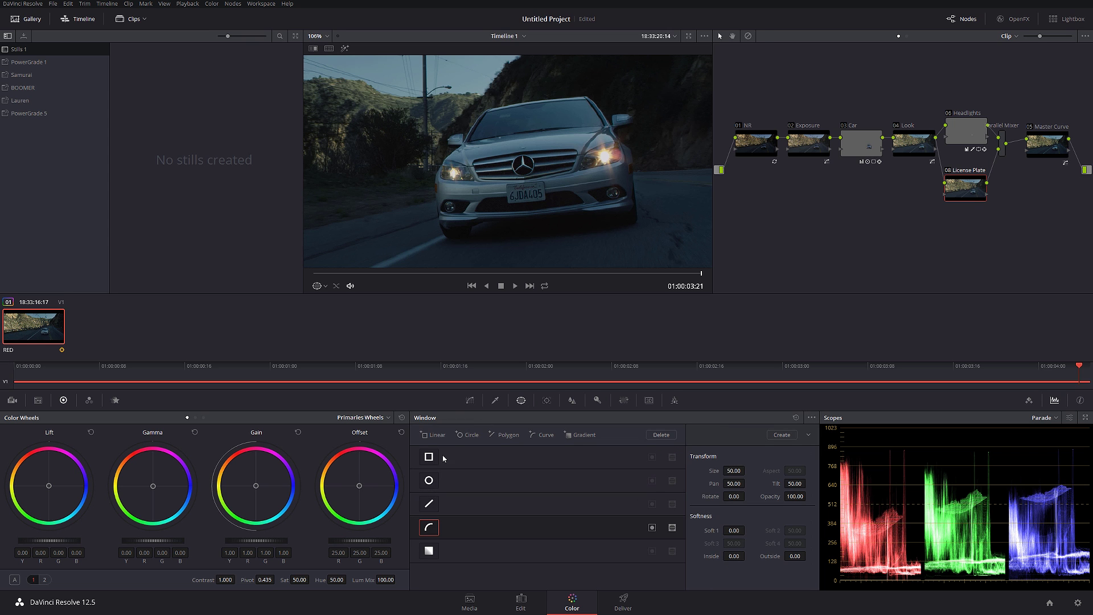
pyautogui.scroll(5, 555, 219)
pyautogui.moveTo(567, 218); pyautogui.dragTo(553, 202)
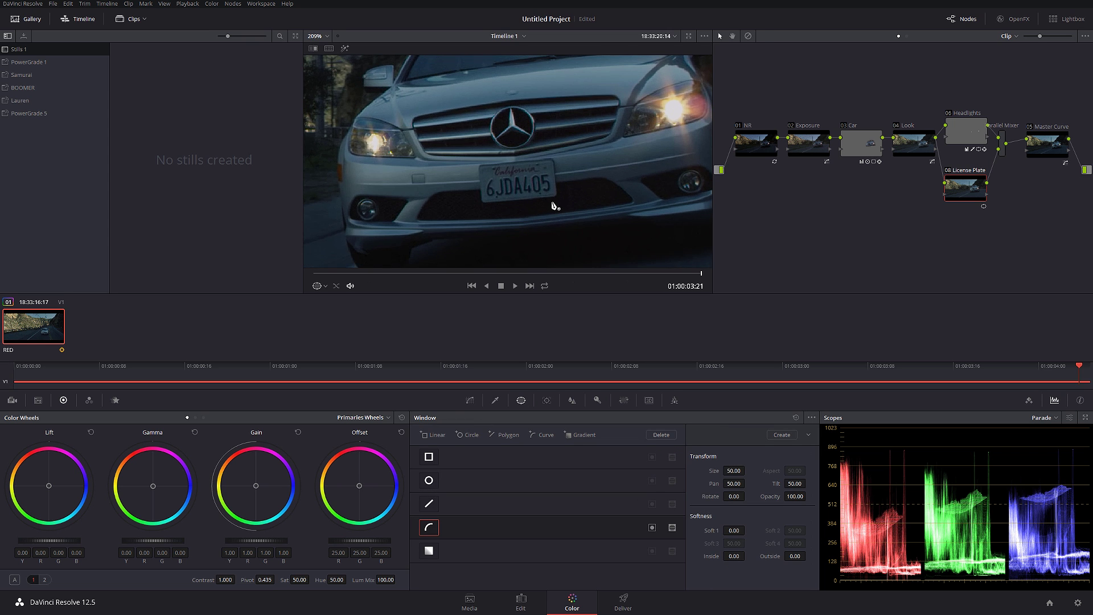
pyautogui.click(479, 165)
pyautogui.click(481, 201)
pyautogui.click(555, 195)
pyautogui.click(551, 159)
pyautogui.click(480, 166)
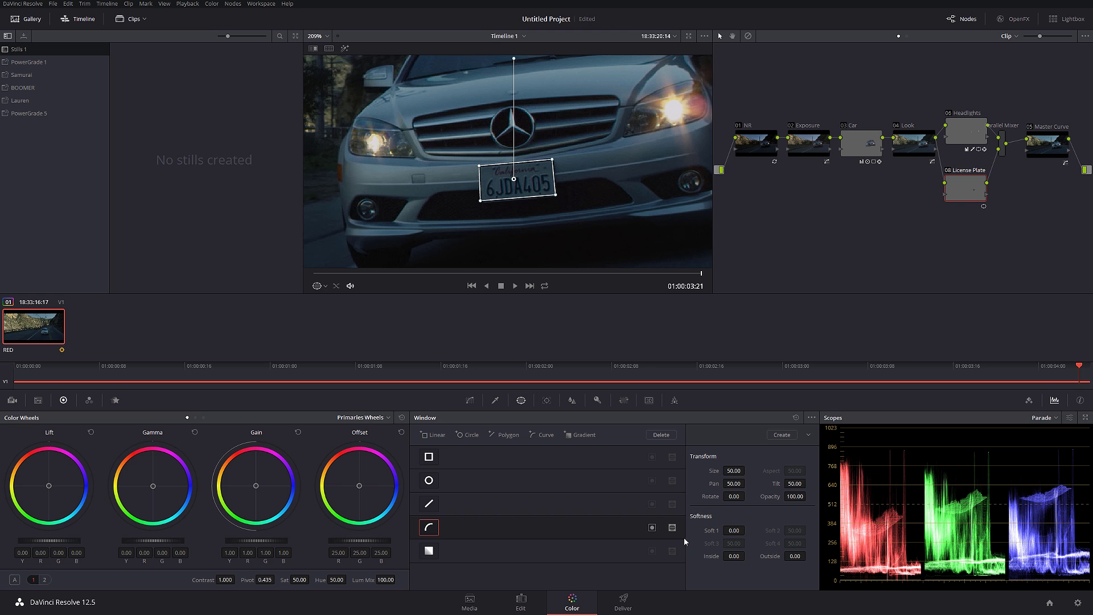
# Step: Track the license plate window backward from the last frame to the clip's start with pan, tilt, zoom, rotate and Perspective 3D enabled
pyautogui.click(547, 401)
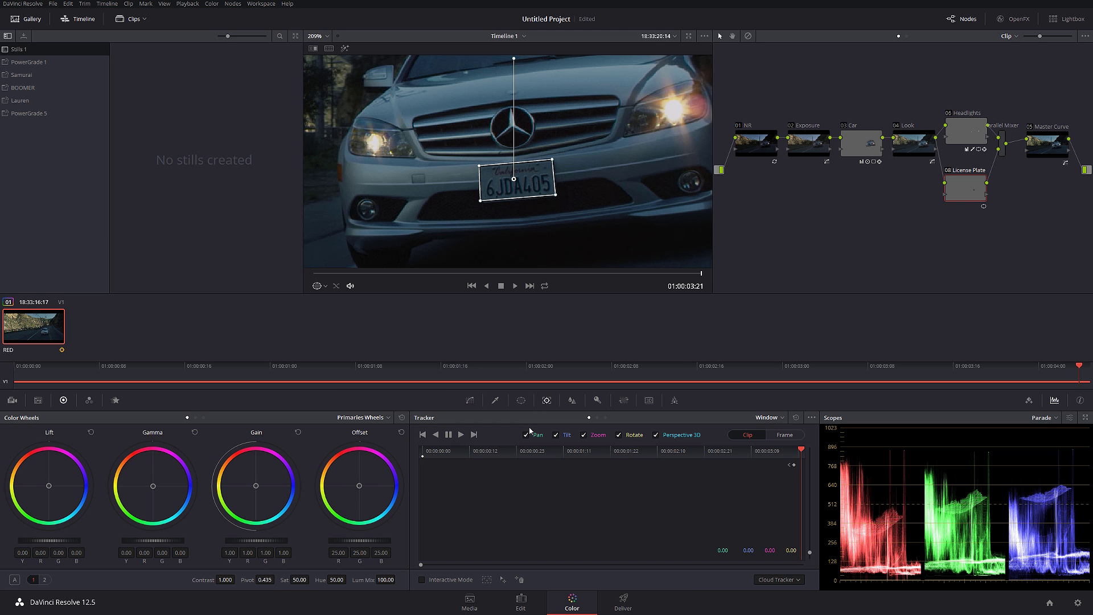
pyautogui.click(436, 435)
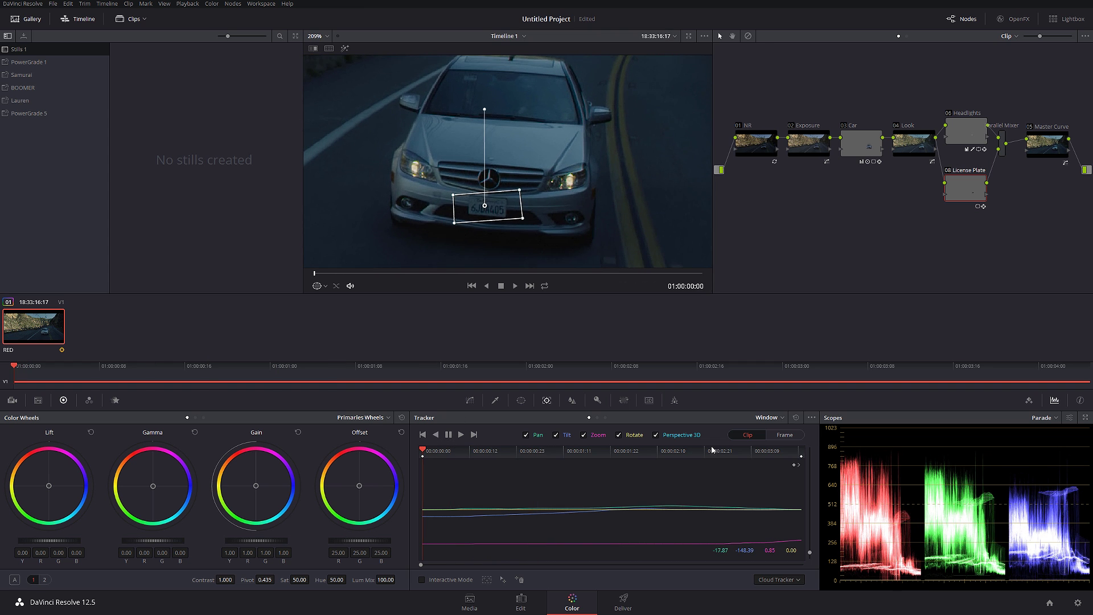
# Step: In Frame tracking mode at 01:00:00:00, fit the window's corners tightly to the license plate and check the window across the clip
pyautogui.click(785, 434)
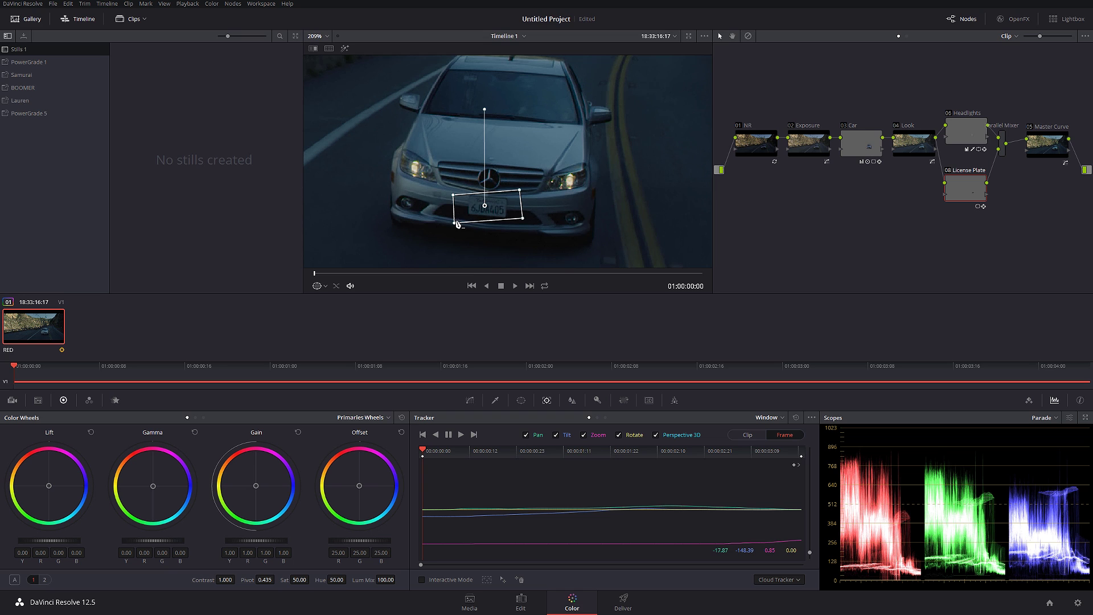
pyautogui.moveTo(454, 195); pyautogui.dragTo(469, 215)
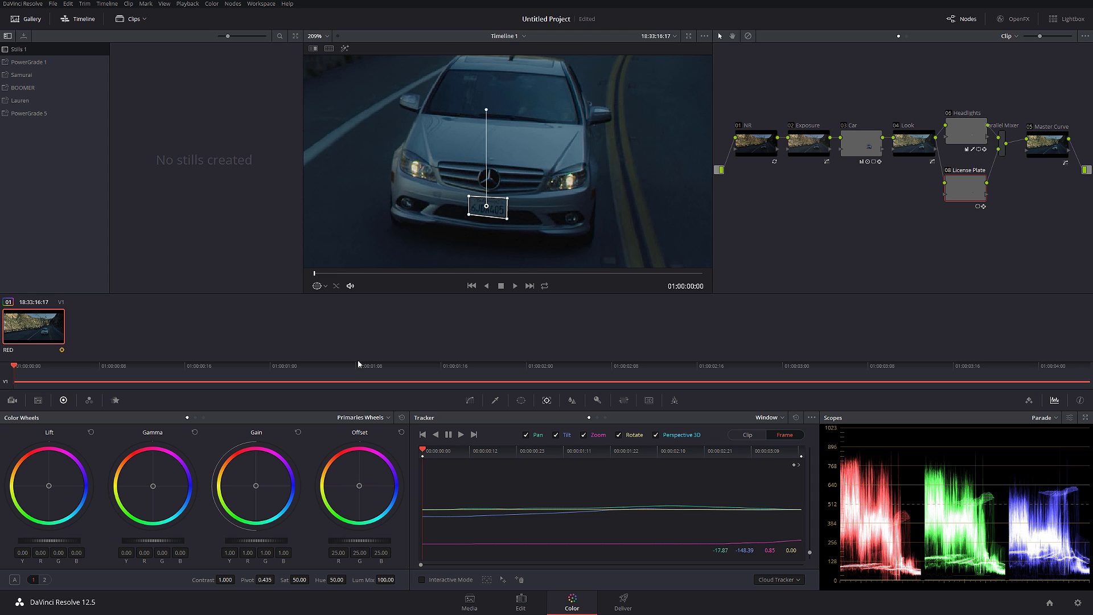
pyautogui.moveTo(439, 457); pyautogui.dragTo(642, 449)
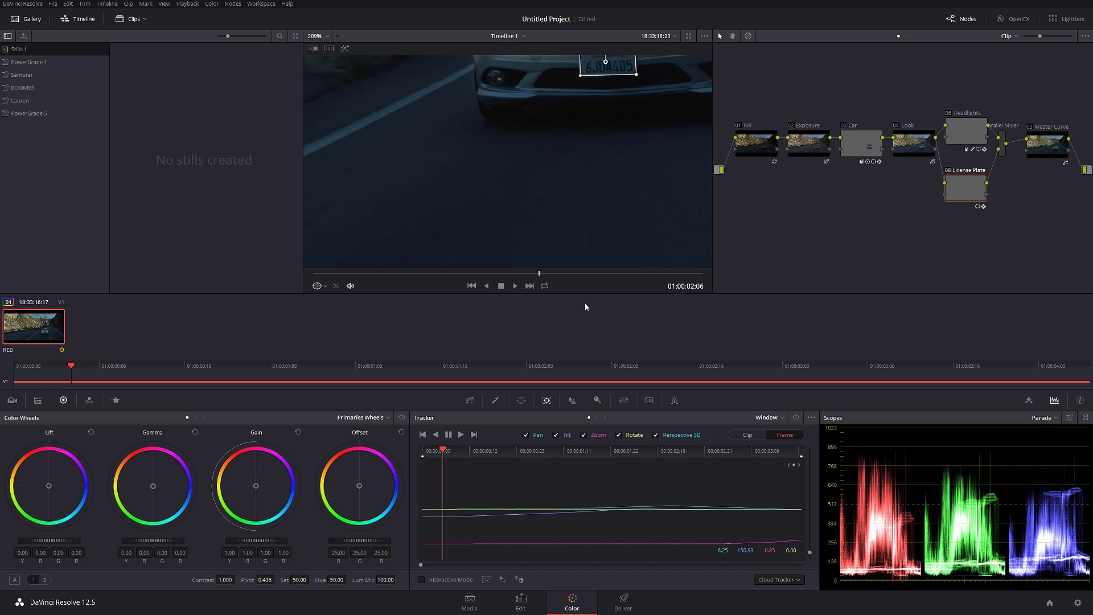
pyautogui.scroll(-2, 615, 166)
pyautogui.moveTo(622, 144); pyautogui.dragTo(574, 195)
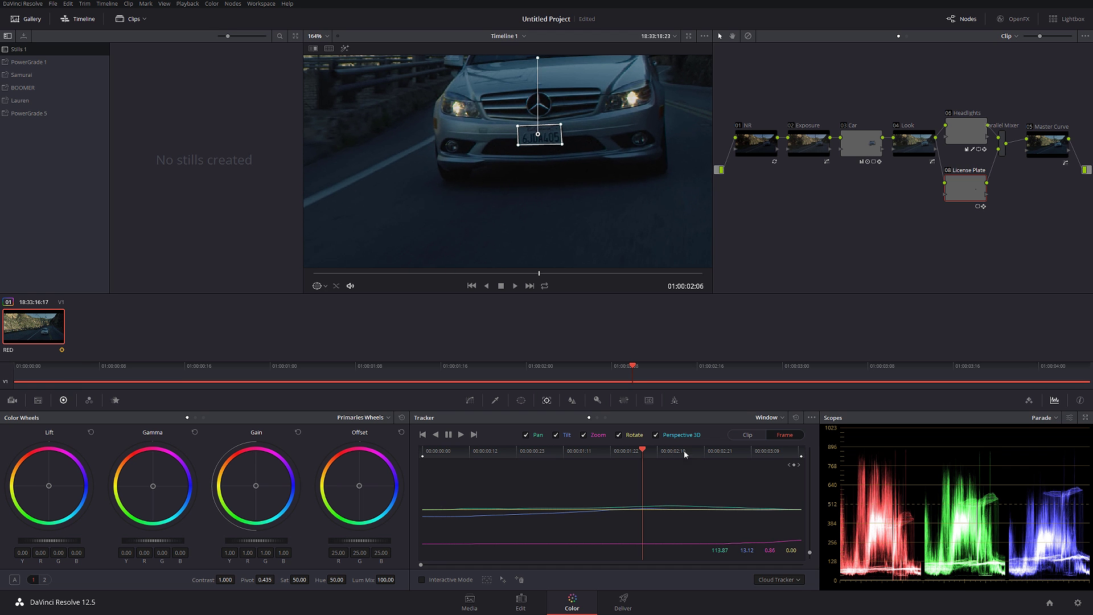
pyautogui.moveTo(684, 450); pyautogui.dragTo(821, 451)
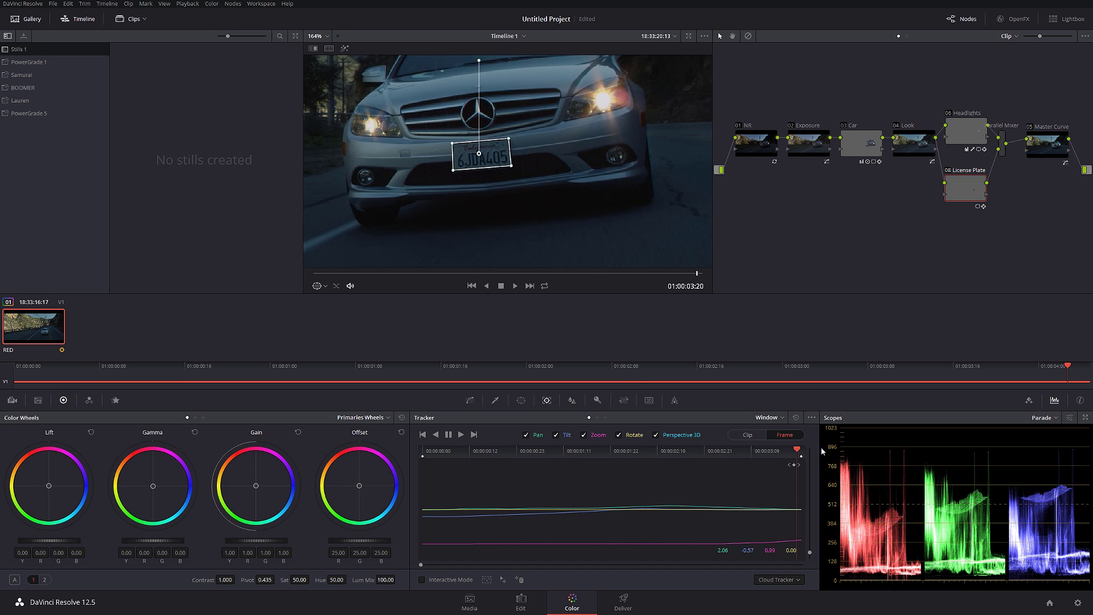
pyautogui.moveTo(728, 453); pyautogui.dragTo(483, 452)
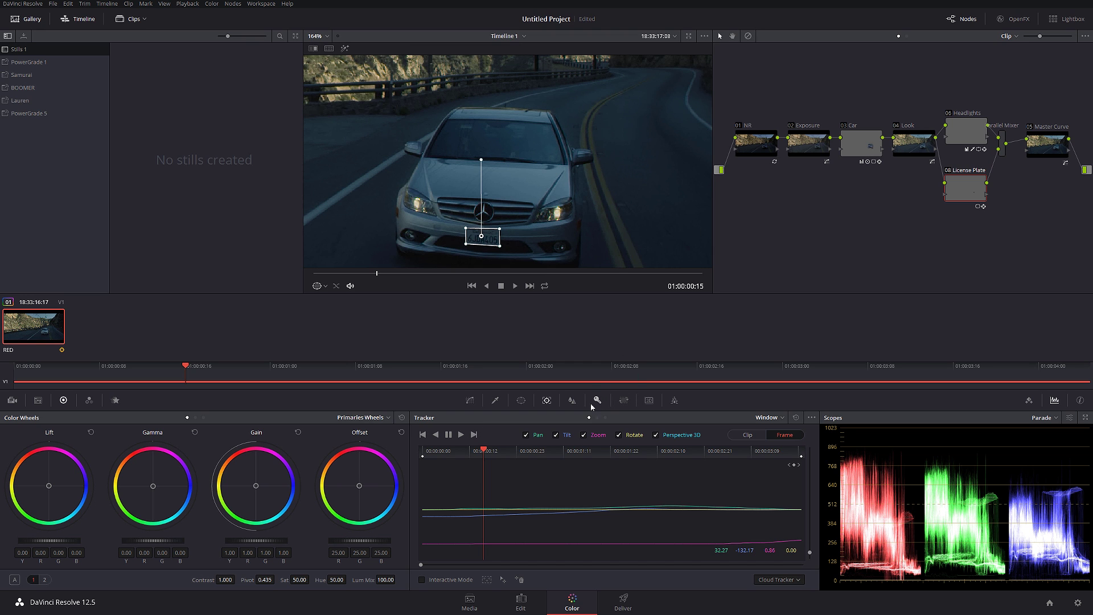
# Step: Blur the license plate with a radius of 0.74 on all channels and set its window's Soft 1 to 0
pyautogui.click(573, 401)
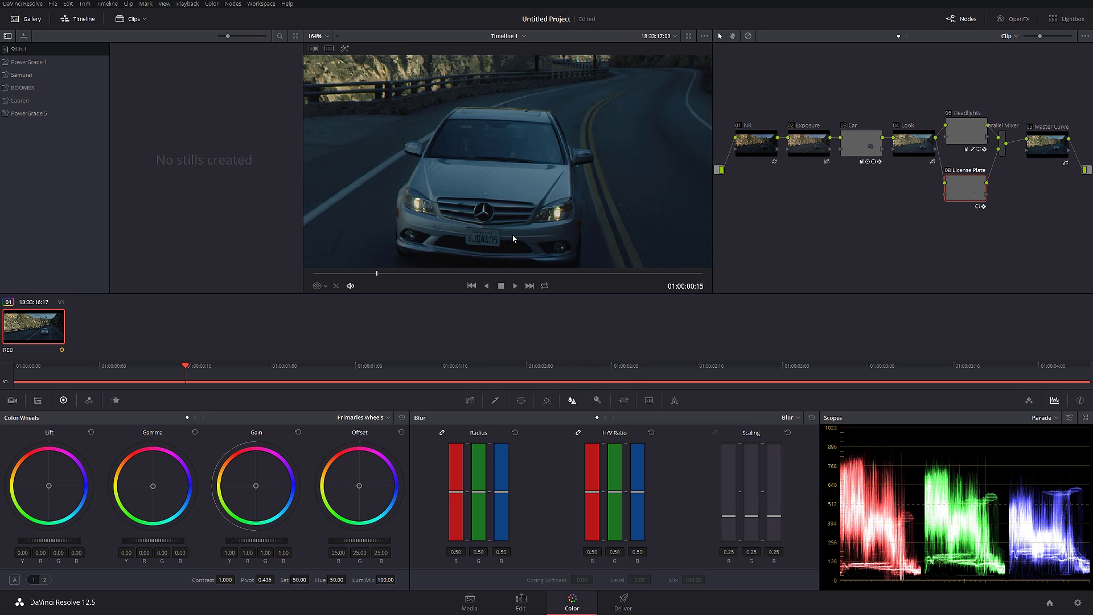
pyautogui.scroll(4, 513, 239)
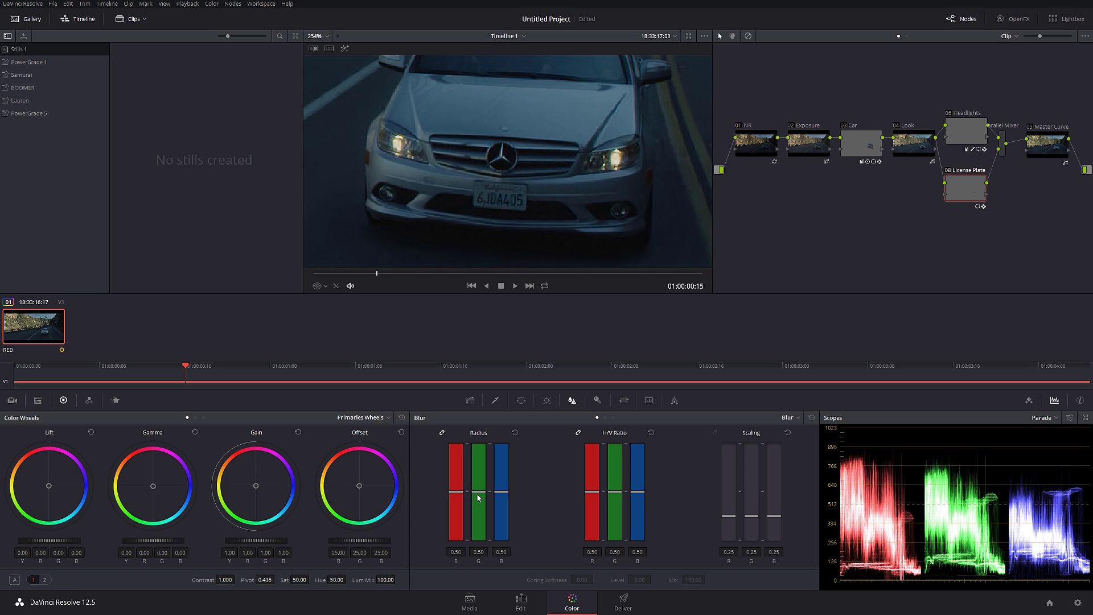
pyautogui.moveTo(478, 498); pyautogui.dragTo(472, 469)
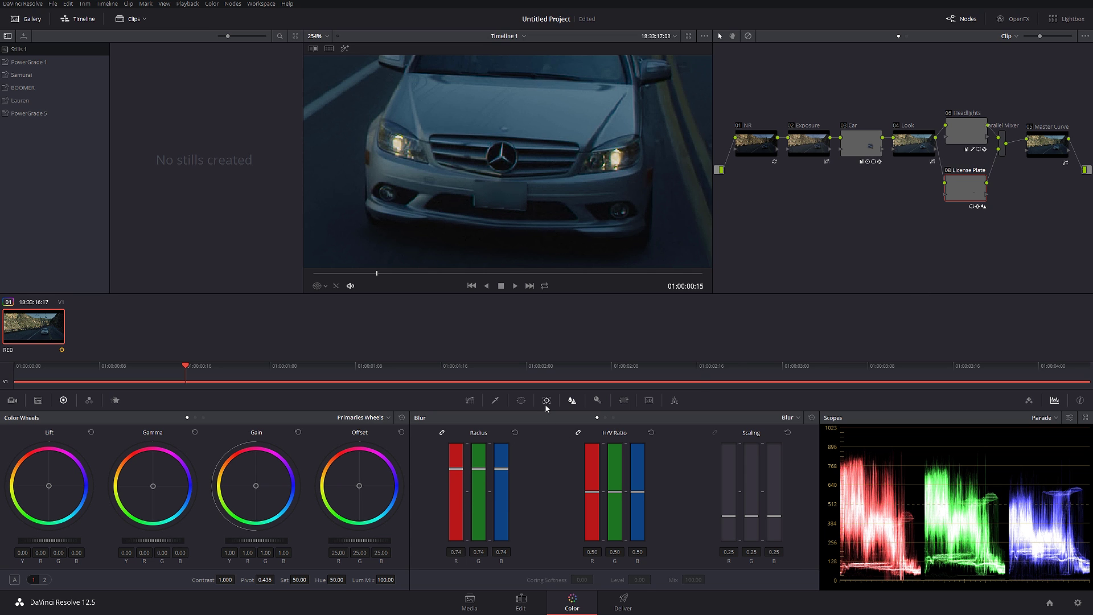
pyautogui.click(521, 400)
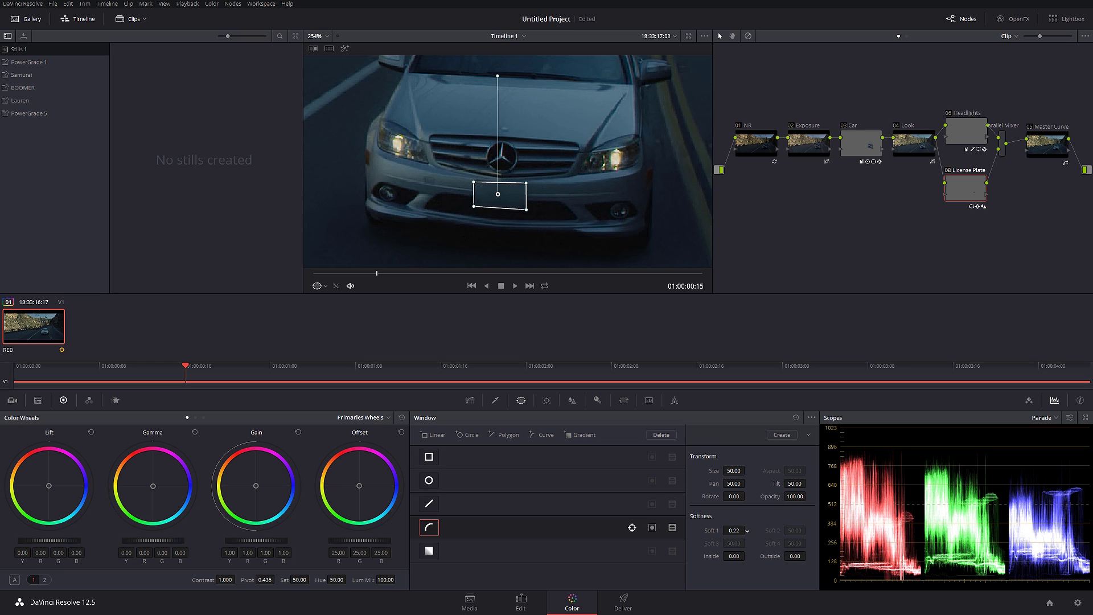
pyautogui.moveTo(732, 557); pyautogui.dragTo(748, 555)
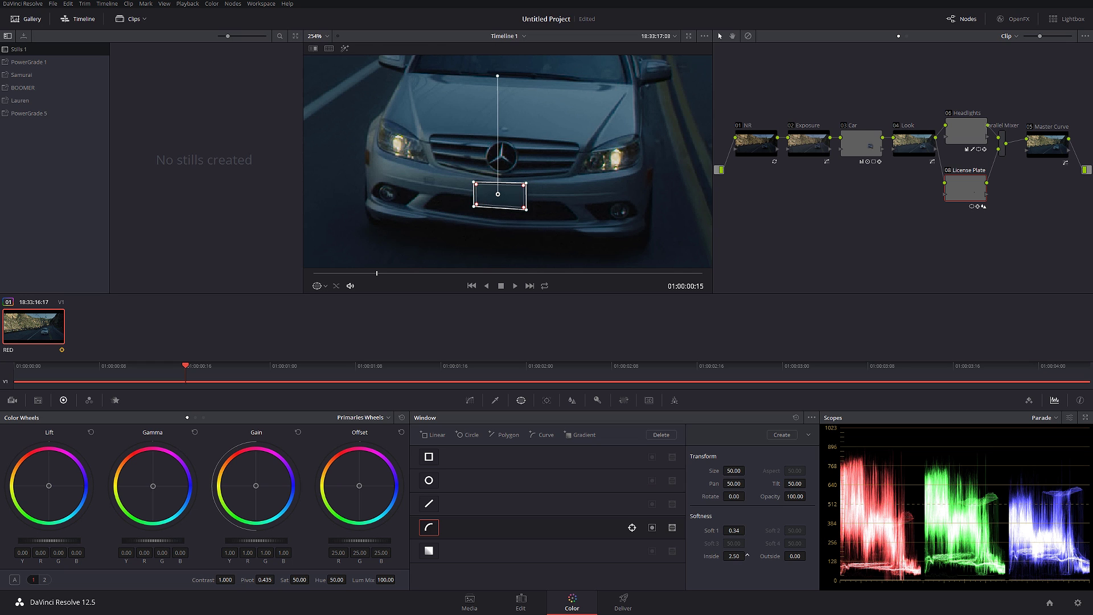
# Step: Fit the whole frame in the viewer, add a parallel node below the License Plate node and label it "Mnt"
pyautogui.click(1042, 143)
pyautogui.moveTo(391, 277); pyautogui.dragTo(364, 275)
pyautogui.hotkey('shift', 'z')
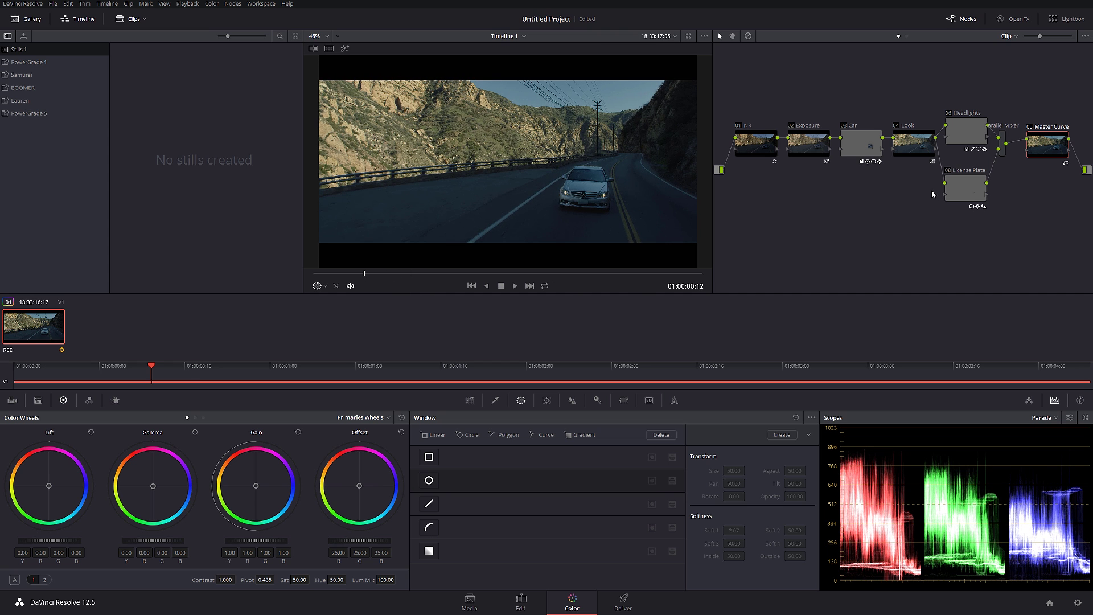
pyautogui.click(977, 192)
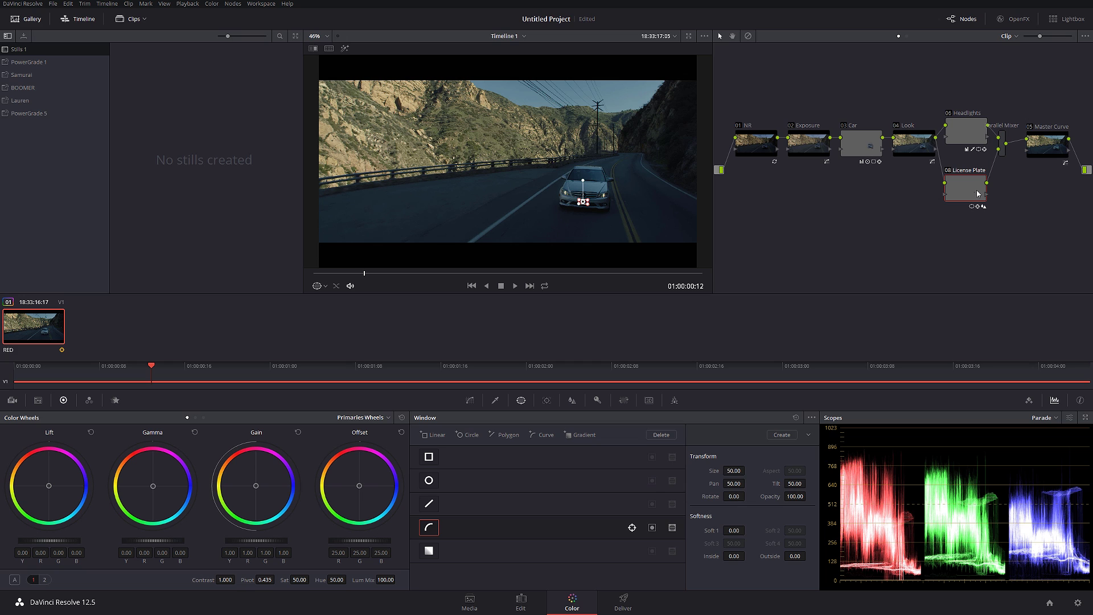
pyautogui.hotkey('alt', 'p')
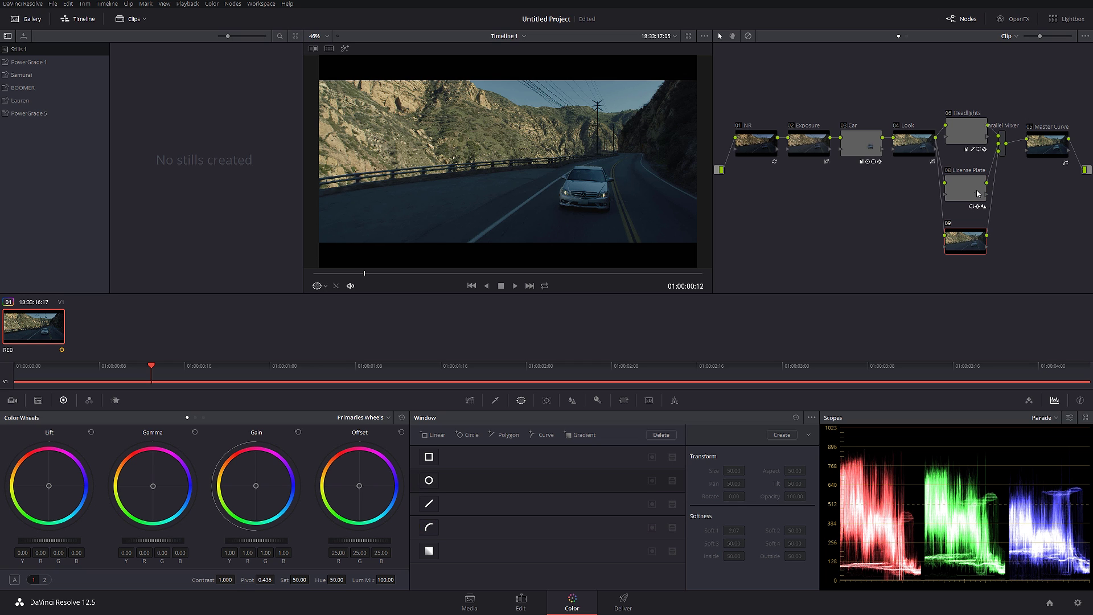
pyautogui.rightClick(969, 242)
pyautogui.click(980, 258)
# Step: With the highlight view on, key the bright mountains by luminance only, setting low to 64.1 and low softness to 3.5, and turn the highlight off
pyautogui.click(495, 400)
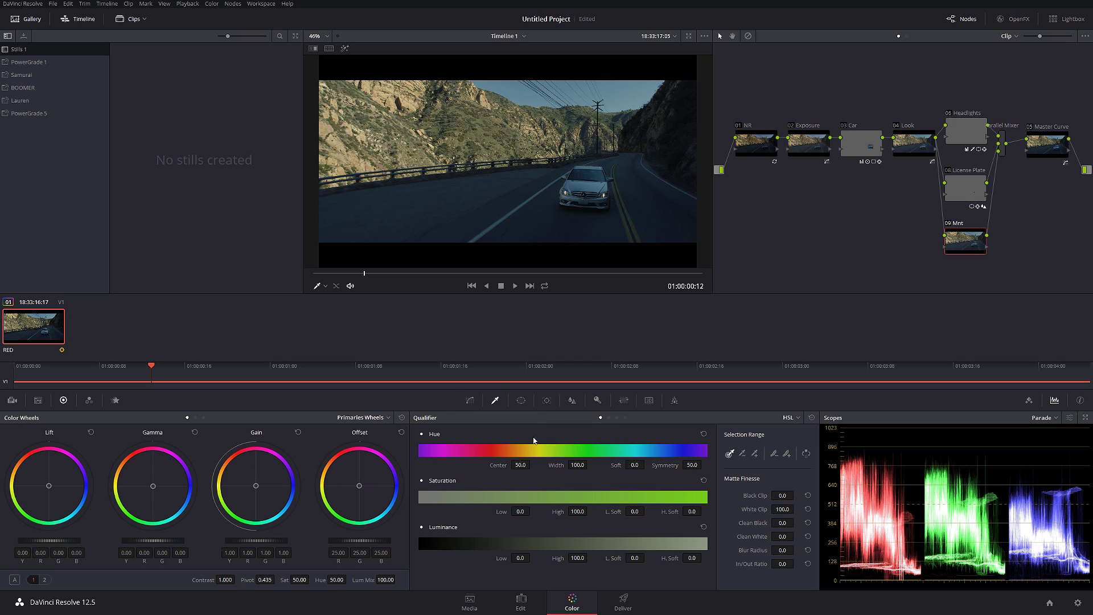
pyautogui.click(617, 417)
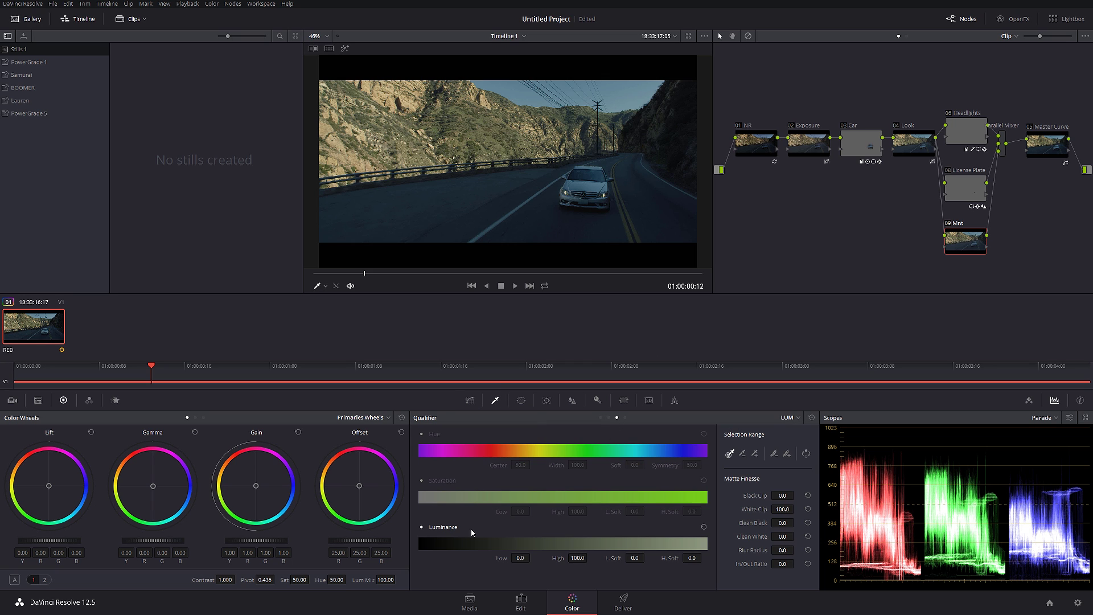
pyautogui.click(345, 49)
pyautogui.moveTo(519, 557); pyautogui.dragTo(533, 558)
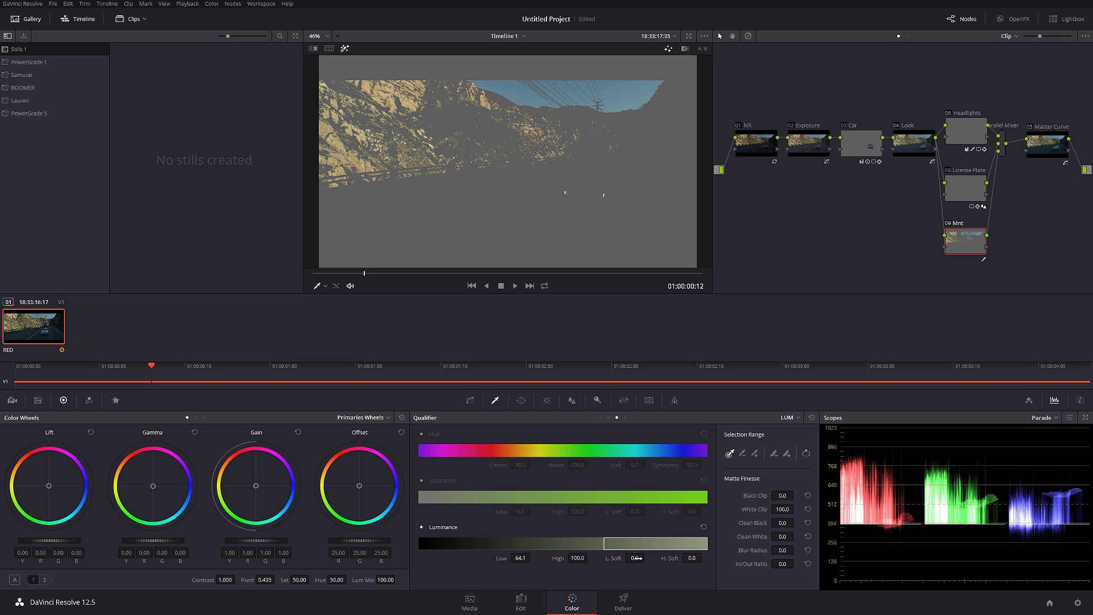
pyautogui.moveTo(636, 558); pyautogui.dragTo(647, 558)
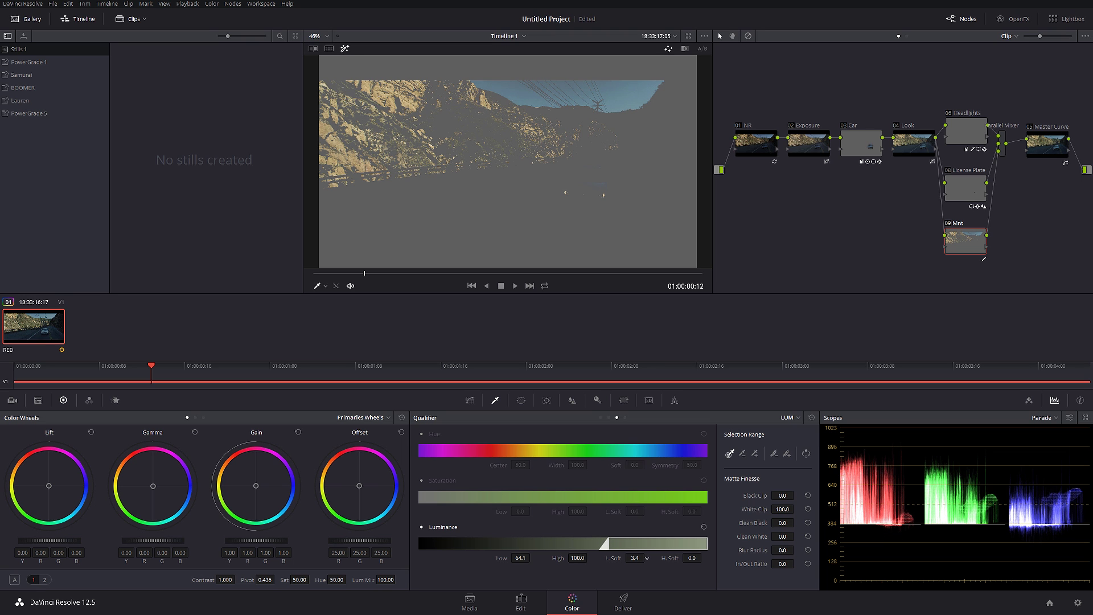
pyautogui.click(344, 49)
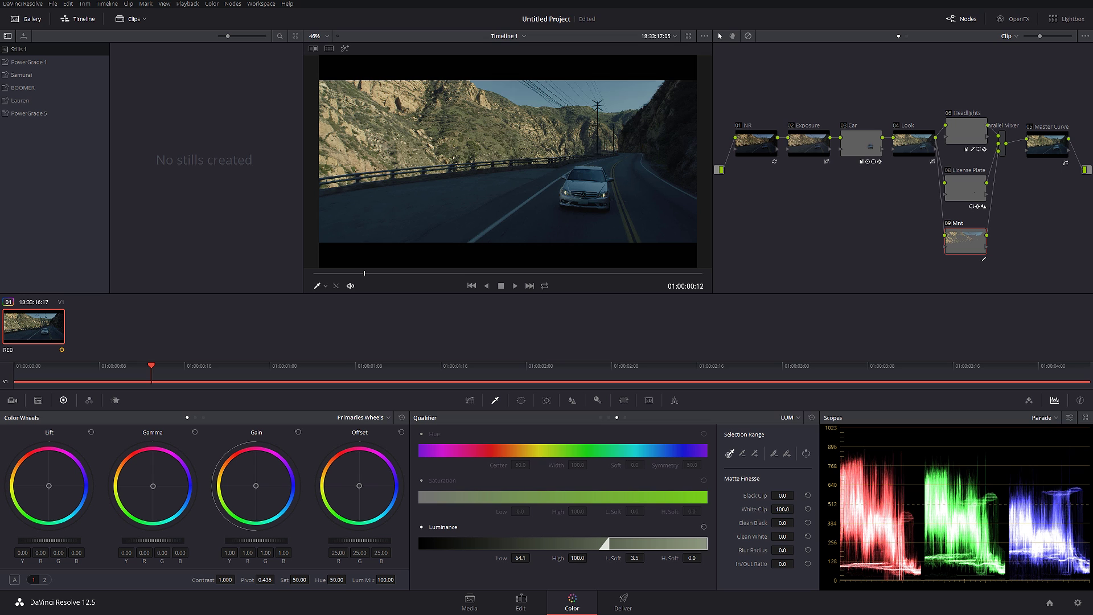
# Step: Raise the mountains' gain to 1.13 and saturation to 63.40, and compare the shot with the Mnt node off and on
pyautogui.moveTo(256, 540); pyautogui.dragTo(273, 540)
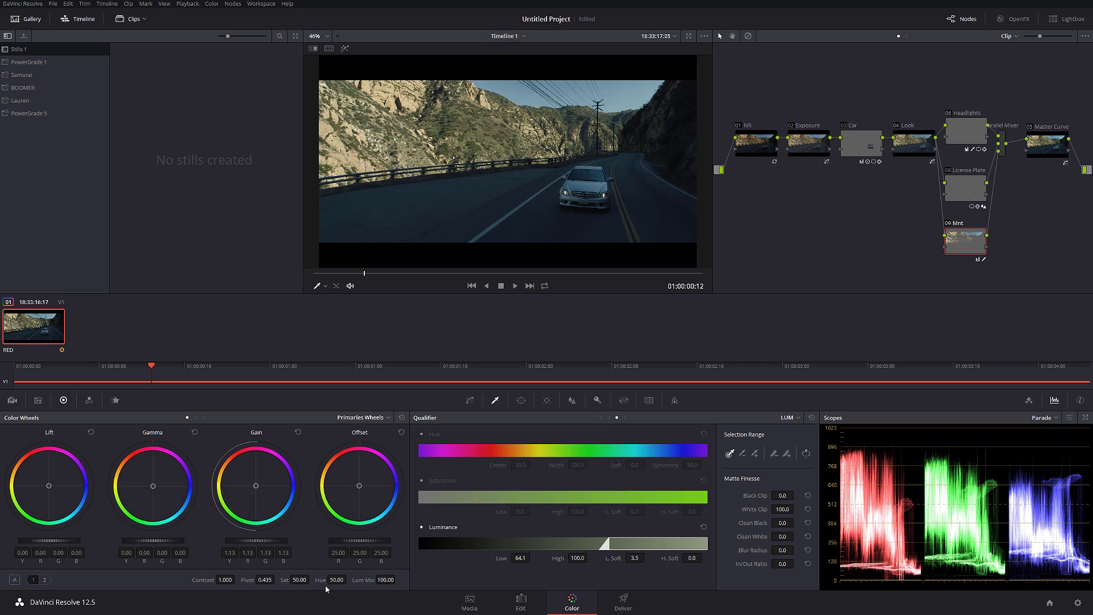
pyautogui.moveTo(299, 580); pyautogui.dragTo(320, 579)
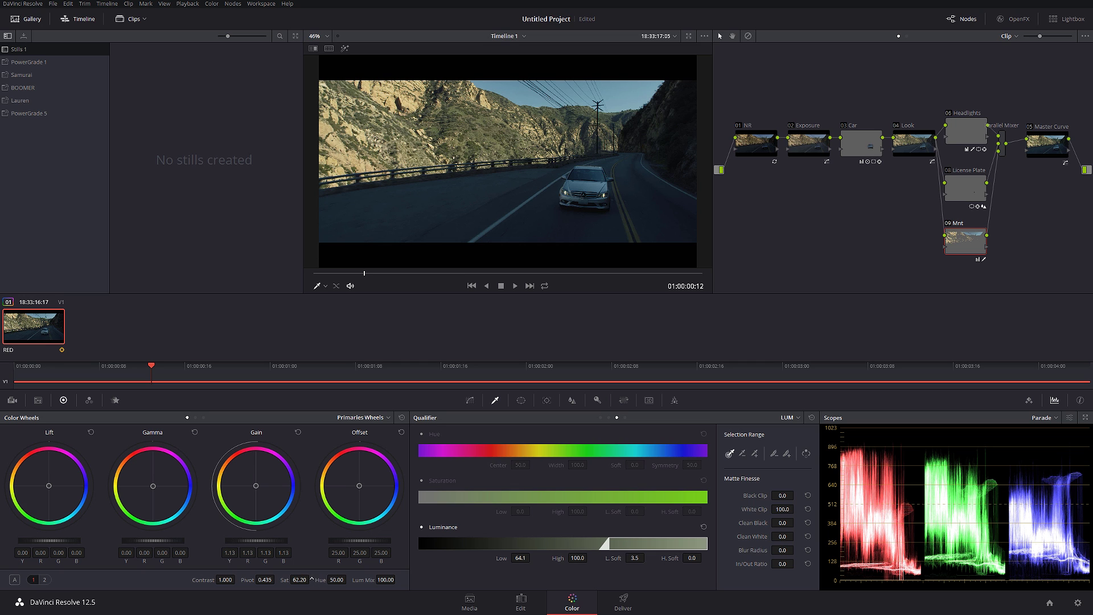
pyautogui.click(949, 225)
pyautogui.click(949, 225)
pyautogui.click(949, 226)
pyautogui.click(950, 225)
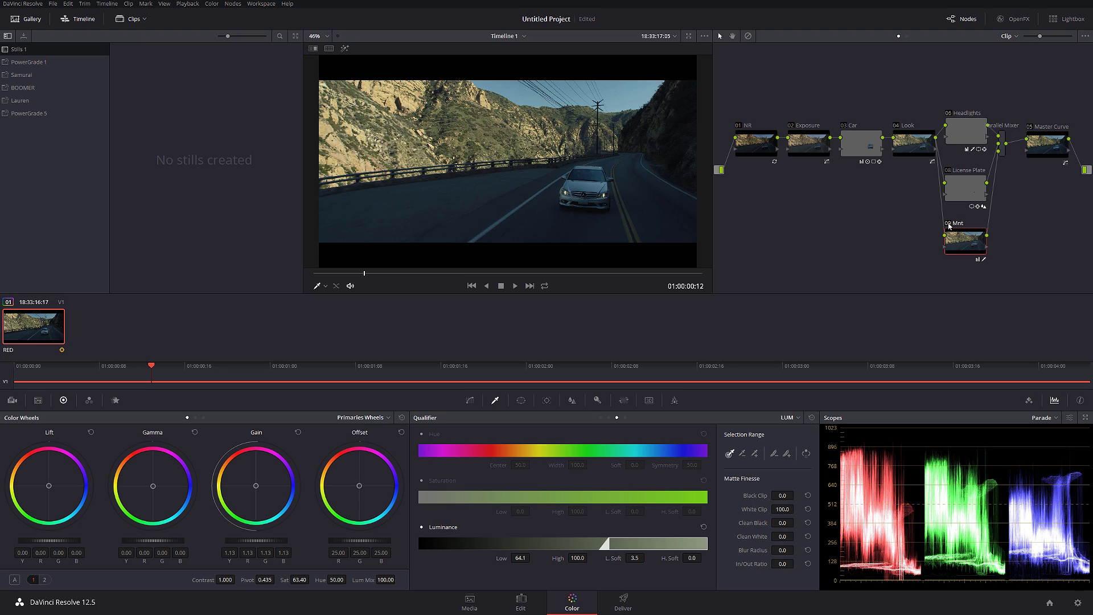
pyautogui.moveTo(366, 273); pyautogui.dragTo(399, 270)
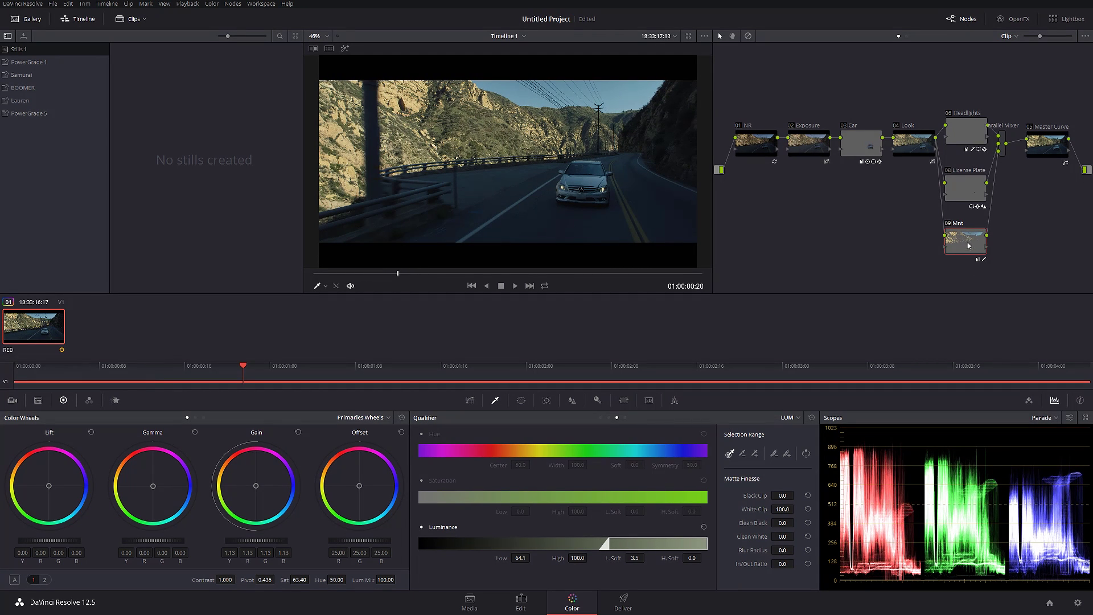
# Step: Combine the Headlights, License Plate and Mnt nodes into a compound node and place it in line after the Look node
pyautogui.moveTo(967, 246); pyautogui.dragTo(968, 244)
pyautogui.moveTo(944, 93); pyautogui.dragTo(989, 230)
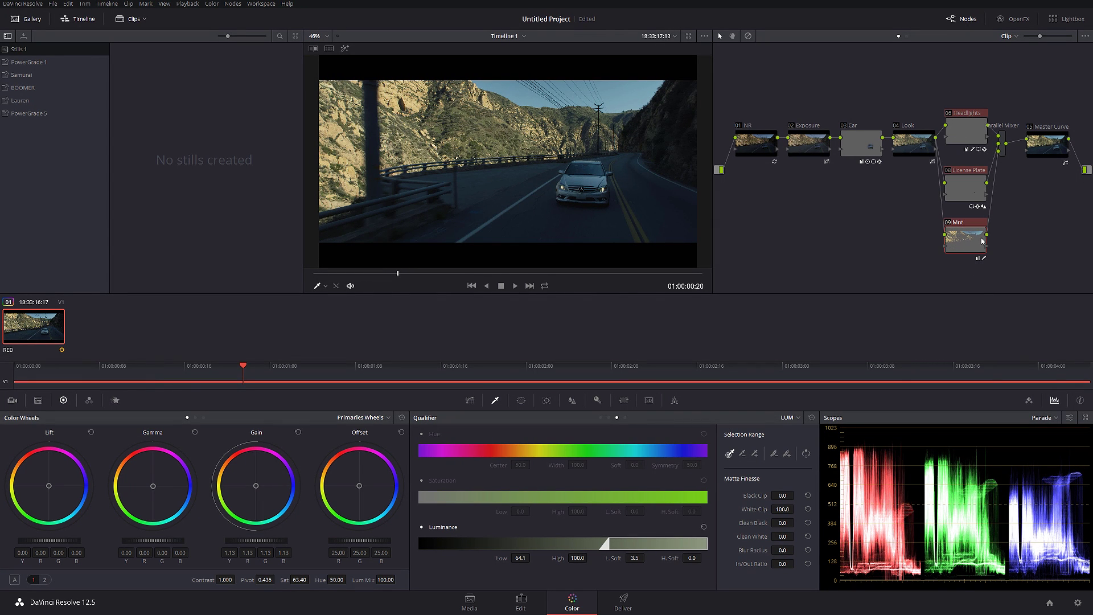
pyautogui.rightClick(973, 235)
pyautogui.click(1014, 391)
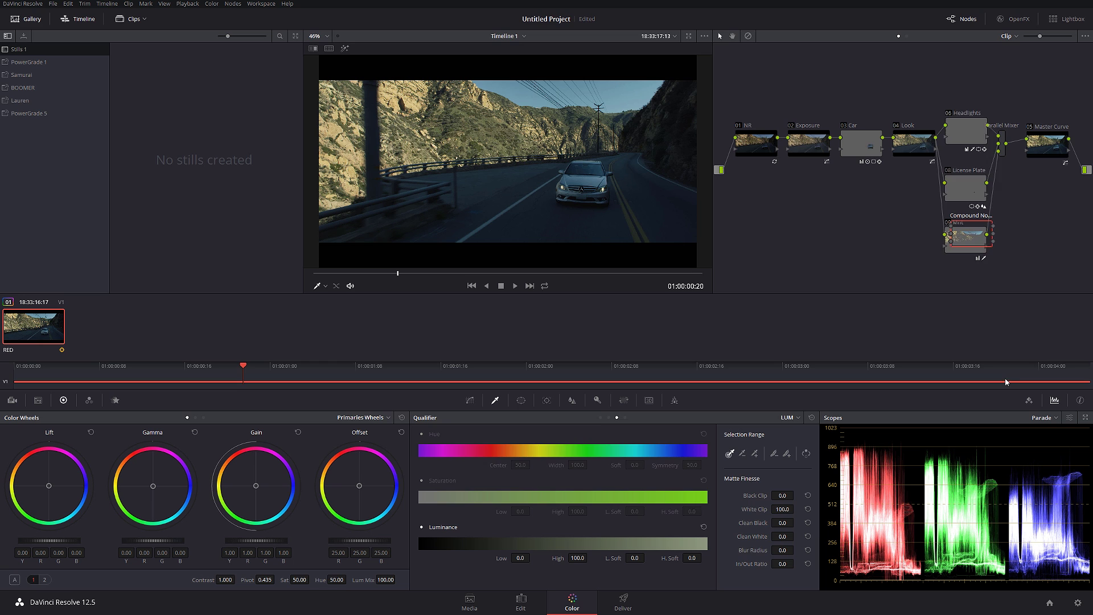
pyautogui.moveTo(975, 234); pyautogui.dragTo(971, 145)
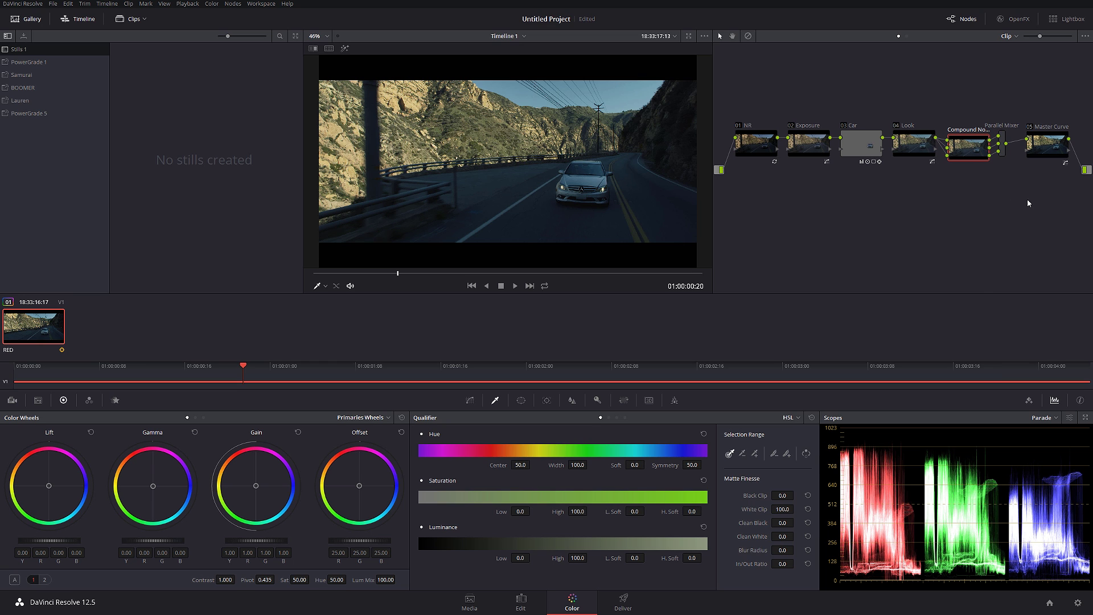
# Step: Combine the Exposure, Car, Look, existing compound and Parallel Mixer nodes into a single compound node
pyautogui.moveTo(1002, 212); pyautogui.dragTo(808, 146)
pyautogui.rightClick(808, 146)
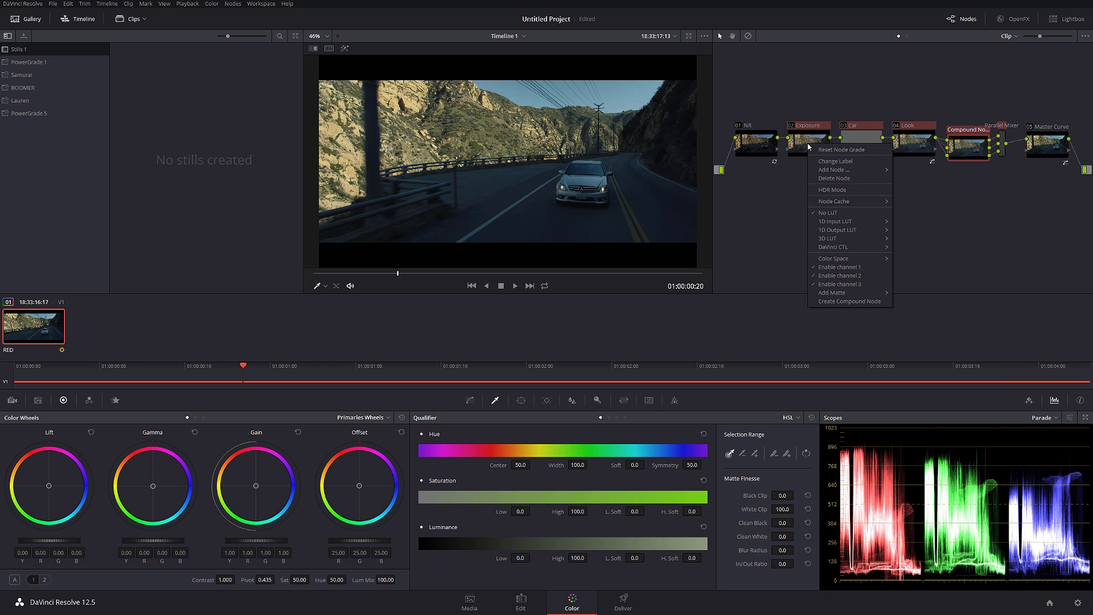
pyautogui.click(833, 302)
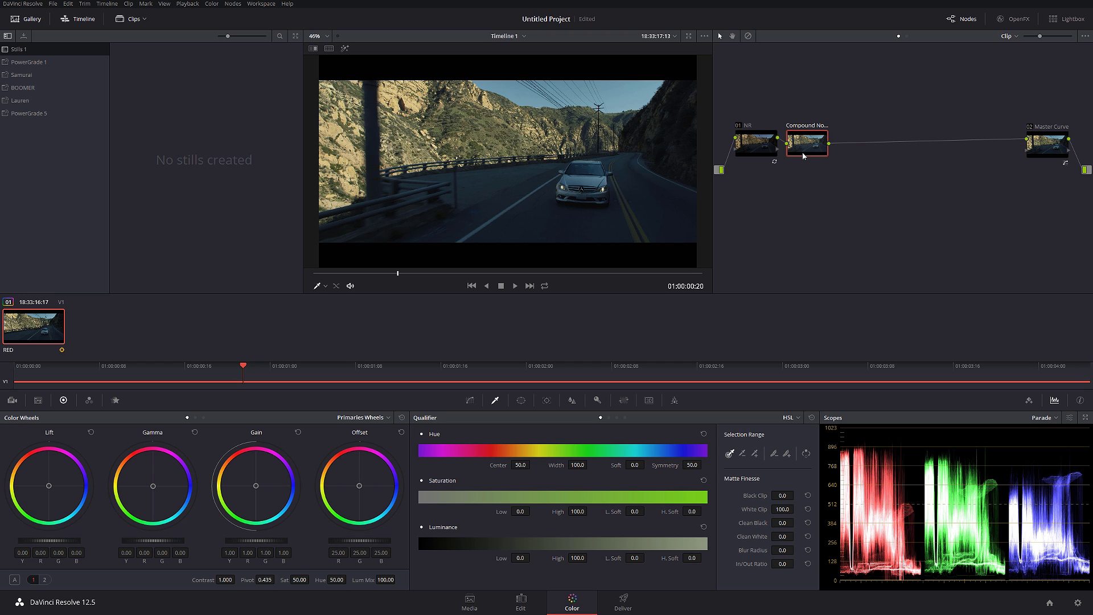
# Step: Add a serial node after the compound node and a layer node beneath that serial node, joined by a layer mixer
pyautogui.hotkey('alt', 'l')
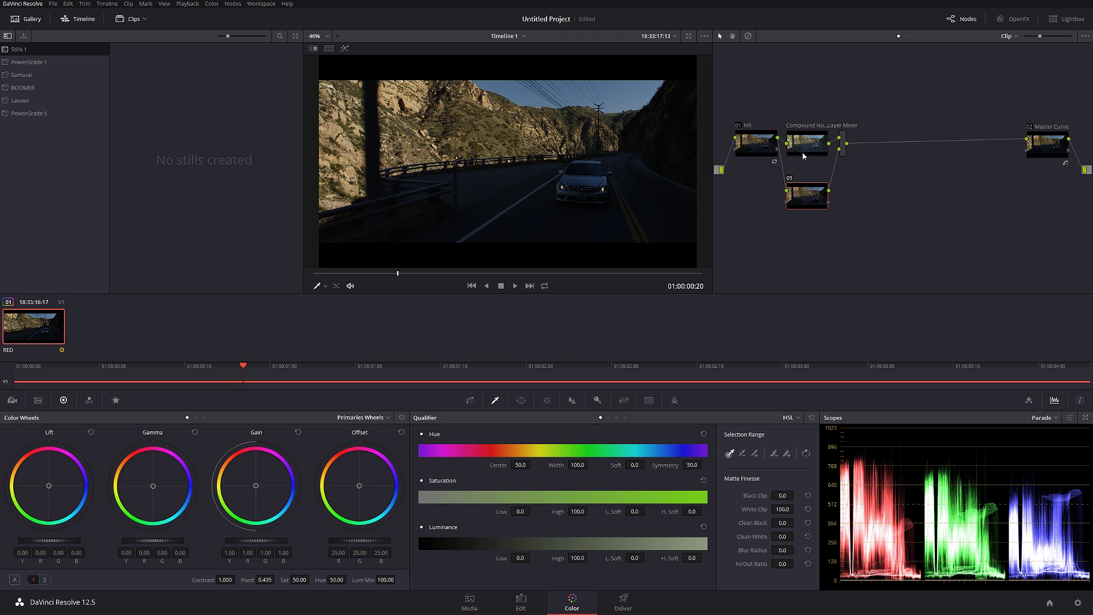
pyautogui.hotkey('ctrl', 'z')
pyautogui.hotkey('alt', 's')
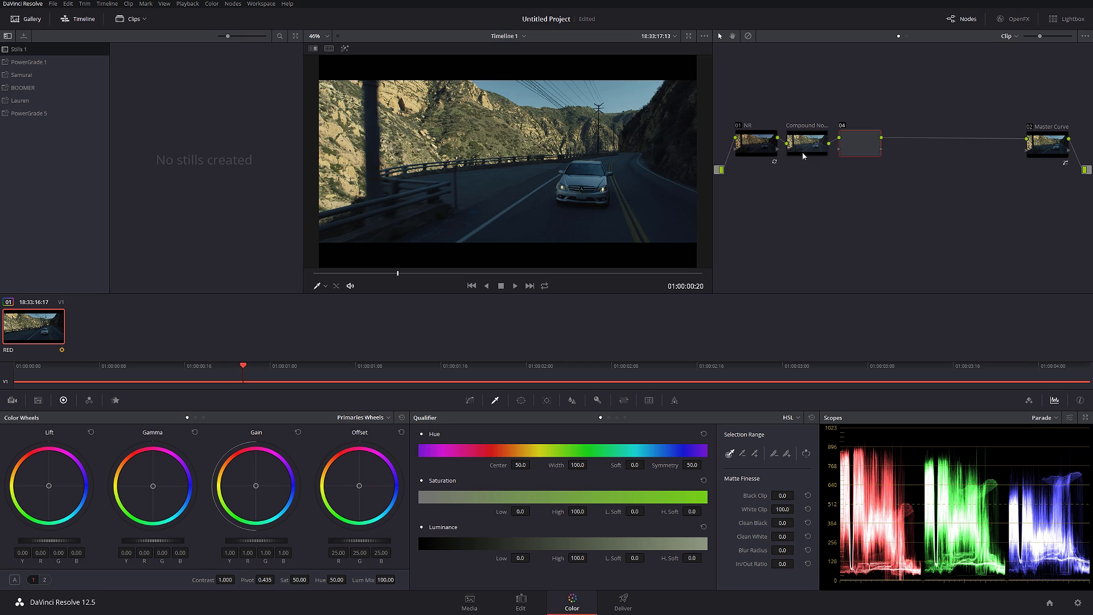
pyautogui.hotkey('alt', 'l')
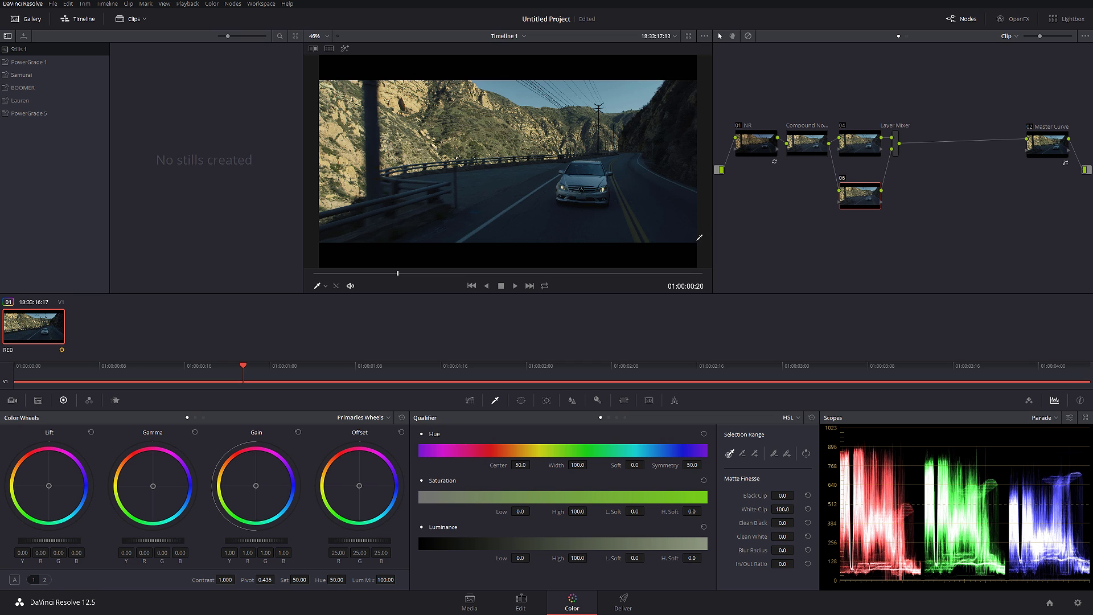
# Step: Make the lower layer node monochrome with the RGB Mixer and set the green channel of Green Output to 0.04
pyautogui.click(89, 400)
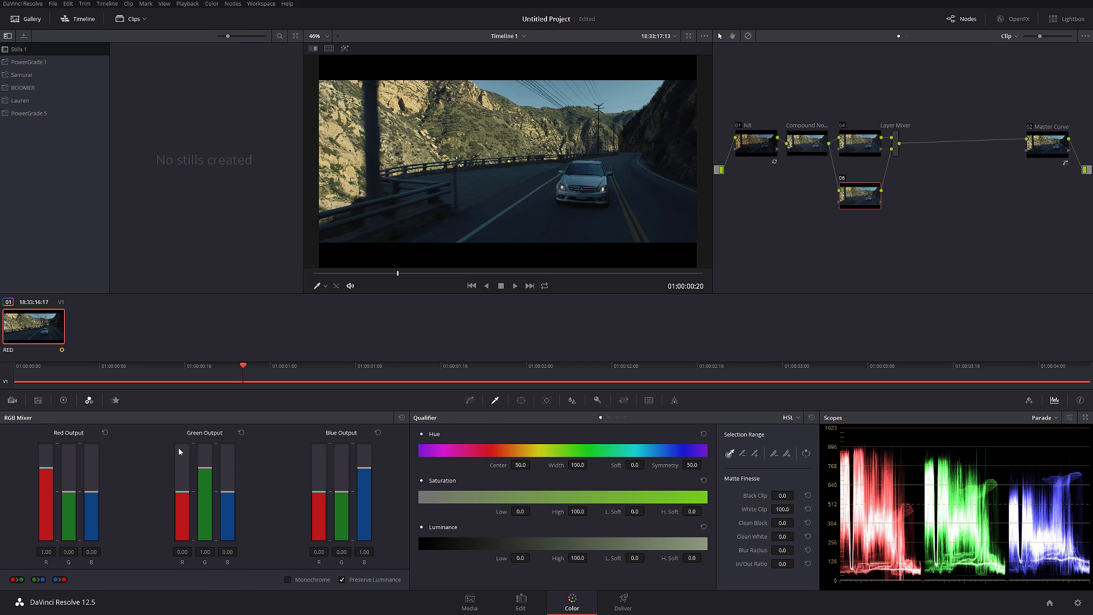
pyautogui.click(288, 579)
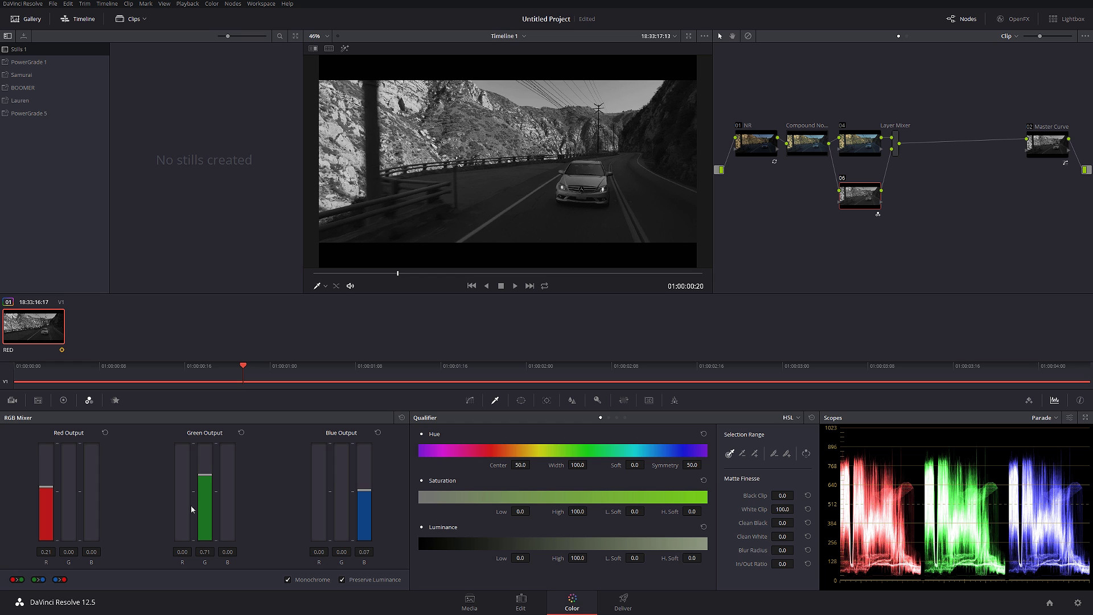
pyautogui.moveTo(206, 478); pyautogui.dragTo(206, 491)
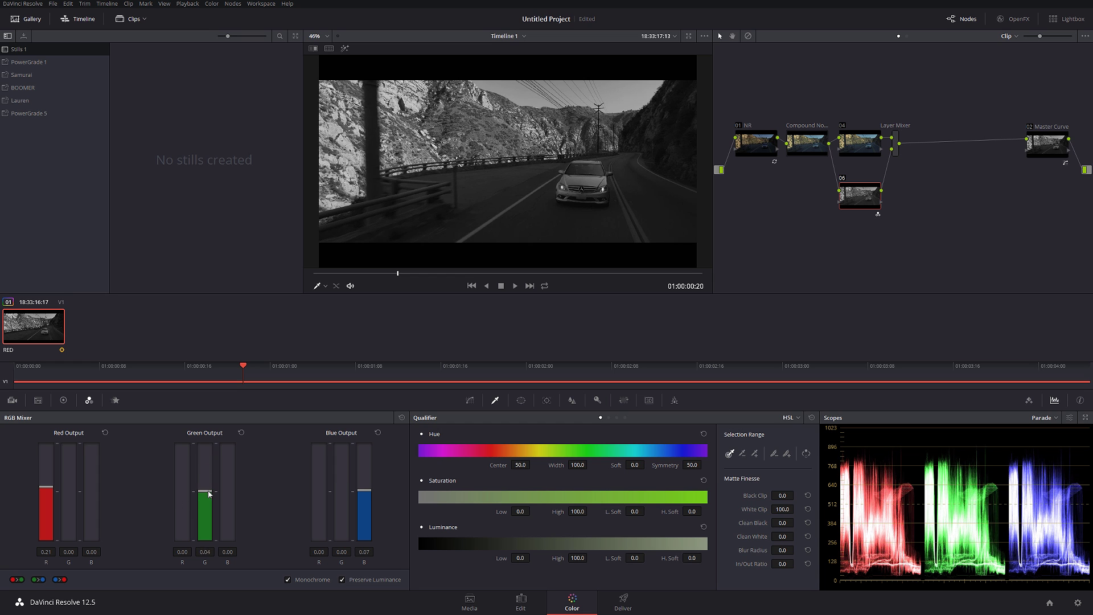
# Step: Set the monochrome layer's red output to -0.22 and green output to -0.02, and change the Layer Mixer's composite mode to Softlight
pyautogui.moveTo(45, 491)
pyautogui.mouseDown()
pyautogui.moveTo(36, 480)
pyautogui.moveTo(36, 504)
pyautogui.mouseUp()
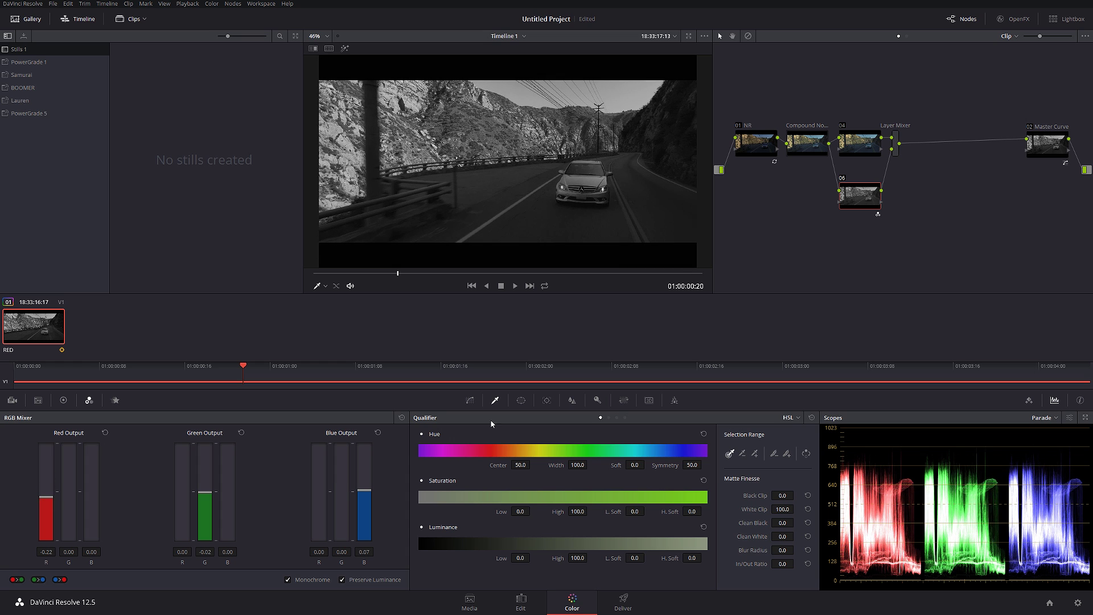
pyautogui.click(896, 151)
pyautogui.rightClick(896, 151)
pyautogui.moveTo(933, 199)
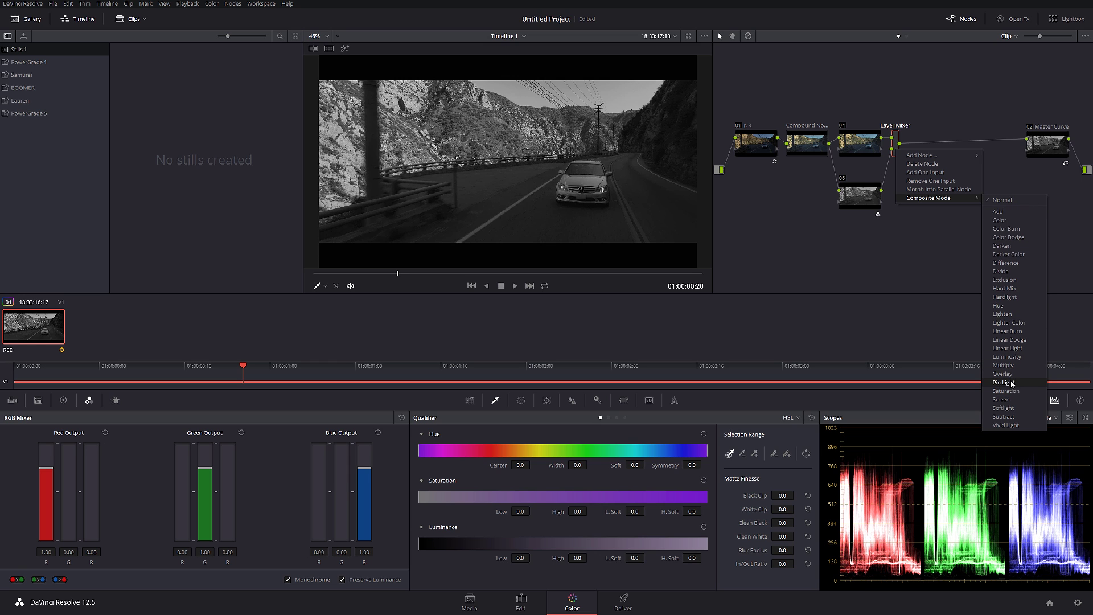
pyautogui.click(1003, 408)
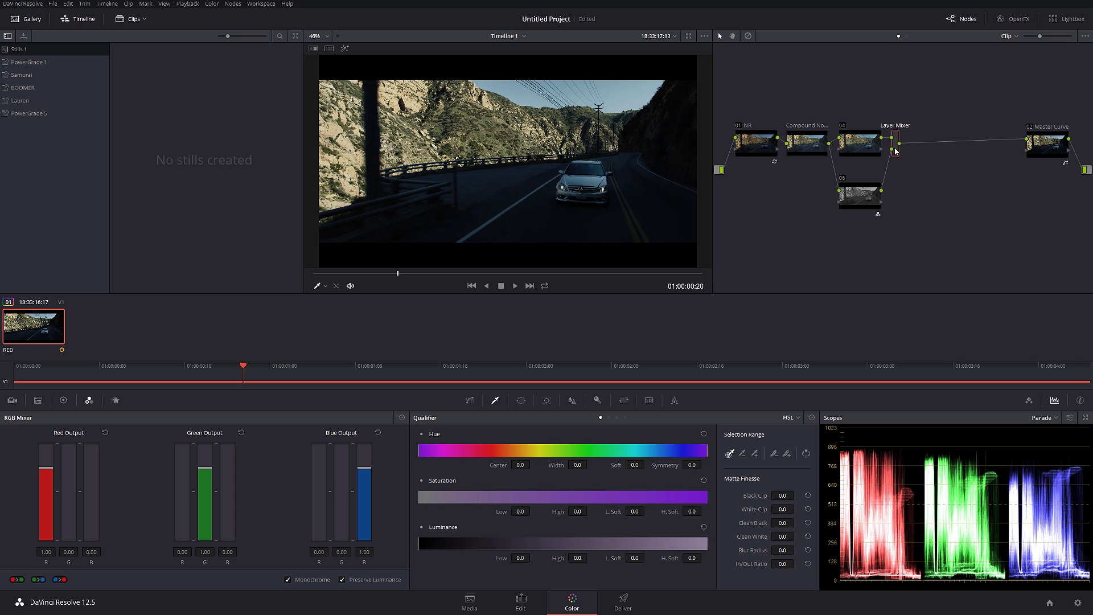
# Step: Add a serial node after the Layer Mixer and set the monochrome layer's key output gain to 0.300, comparing that layer off and on
pyautogui.hotkey('alt', 's')
pyautogui.click(862, 202)
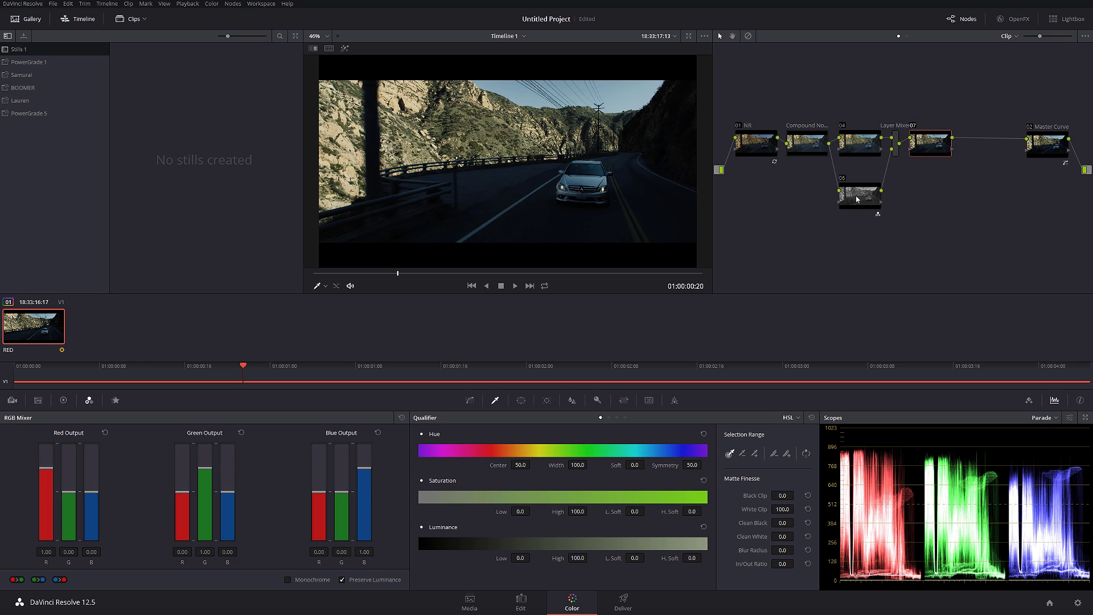
pyautogui.click(597, 400)
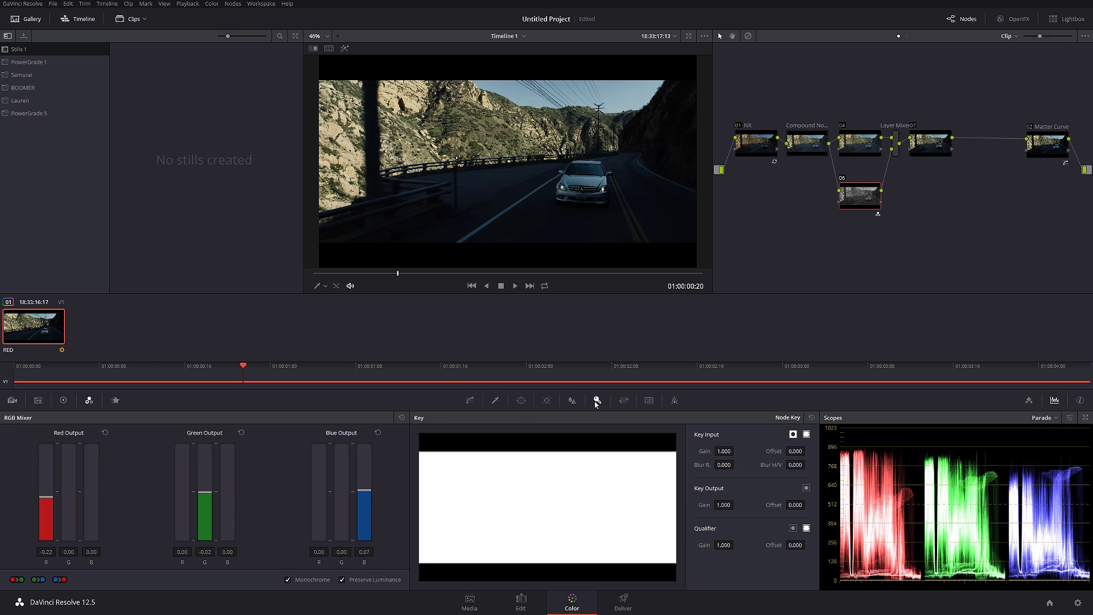
pyautogui.click(721, 504)
pyautogui.write('0.5')
pyautogui.press('Return')
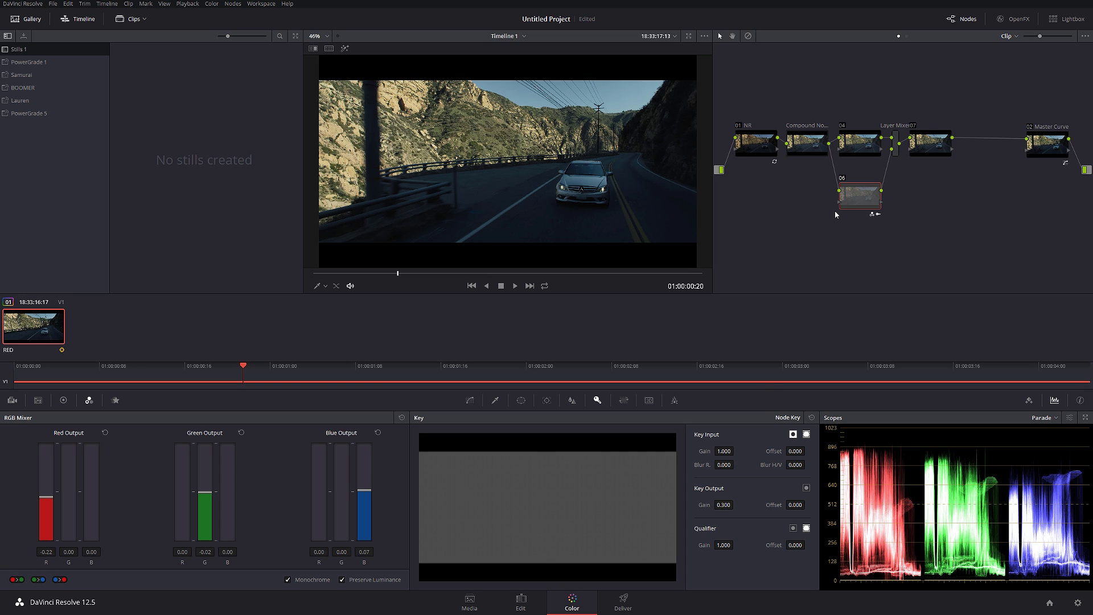
pyautogui.click(843, 180)
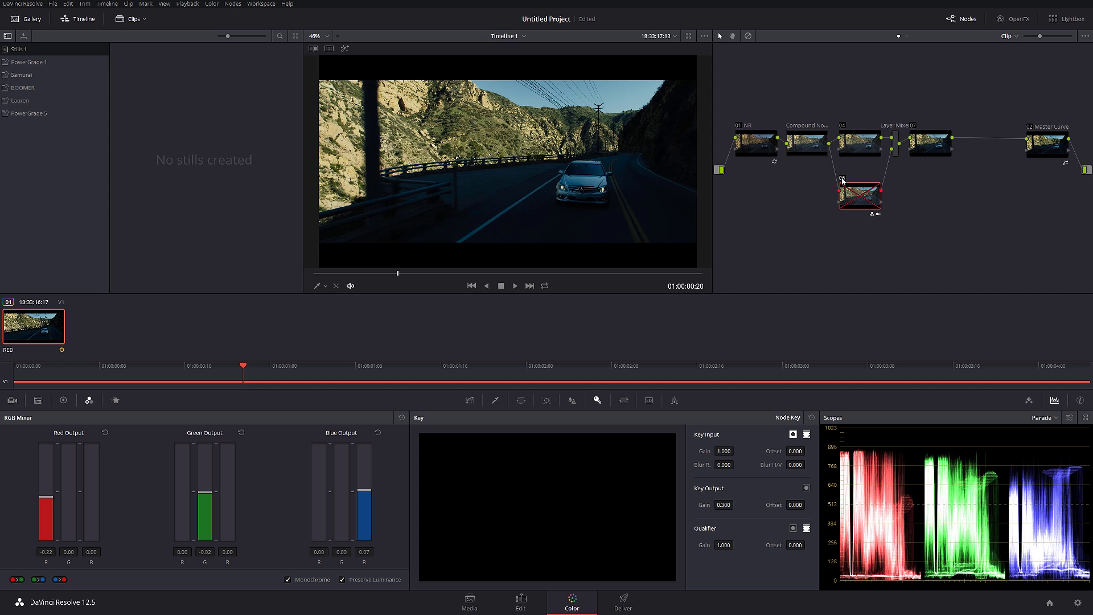
pyautogui.click(843, 180)
# Step: Open the custom curves for the serial node after the Layer Mixer and move the playhead to 01:00:01:06
pyautogui.click(931, 158)
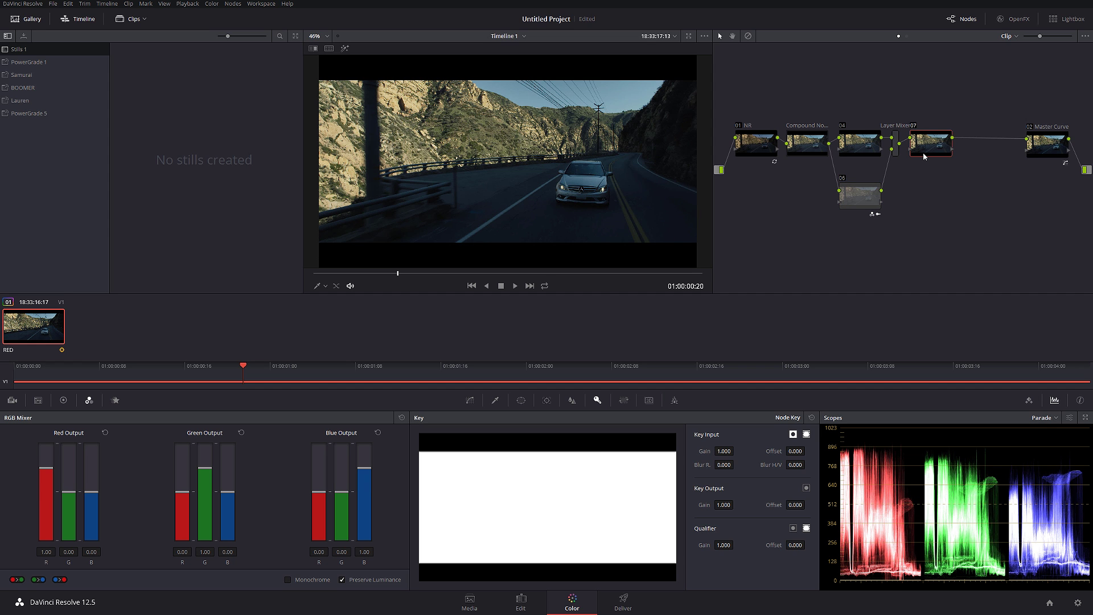
pyautogui.hotkey('ctrl', 'd')
pyautogui.hotkey('ctrl', 'd')
pyautogui.moveTo(459, 274); pyautogui.dragTo(481, 273)
pyautogui.click(469, 400)
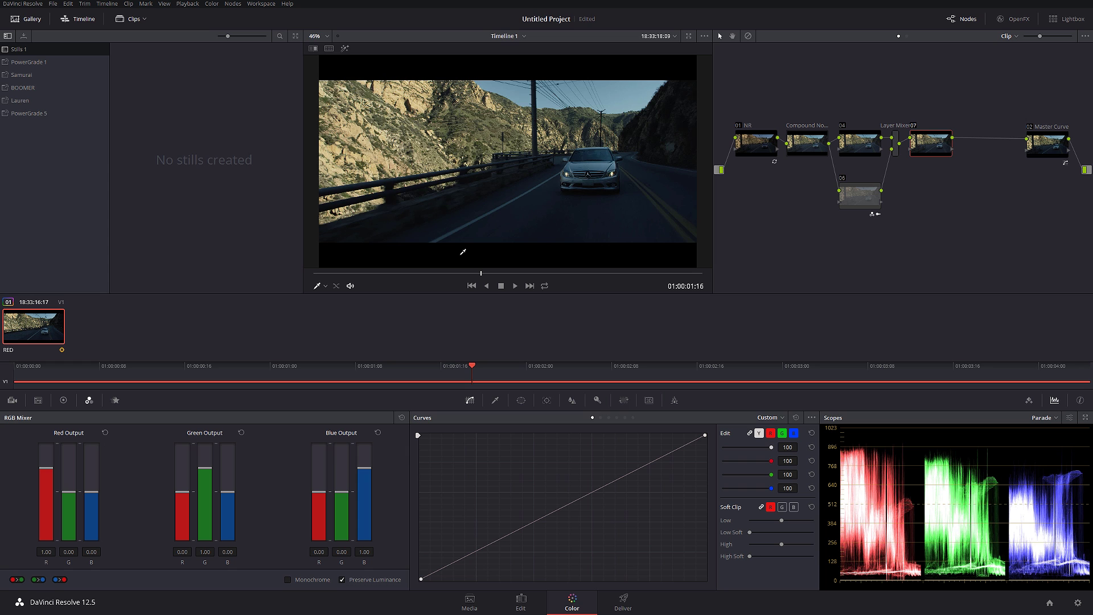
pyautogui.press('space')
pyautogui.click(439, 274)
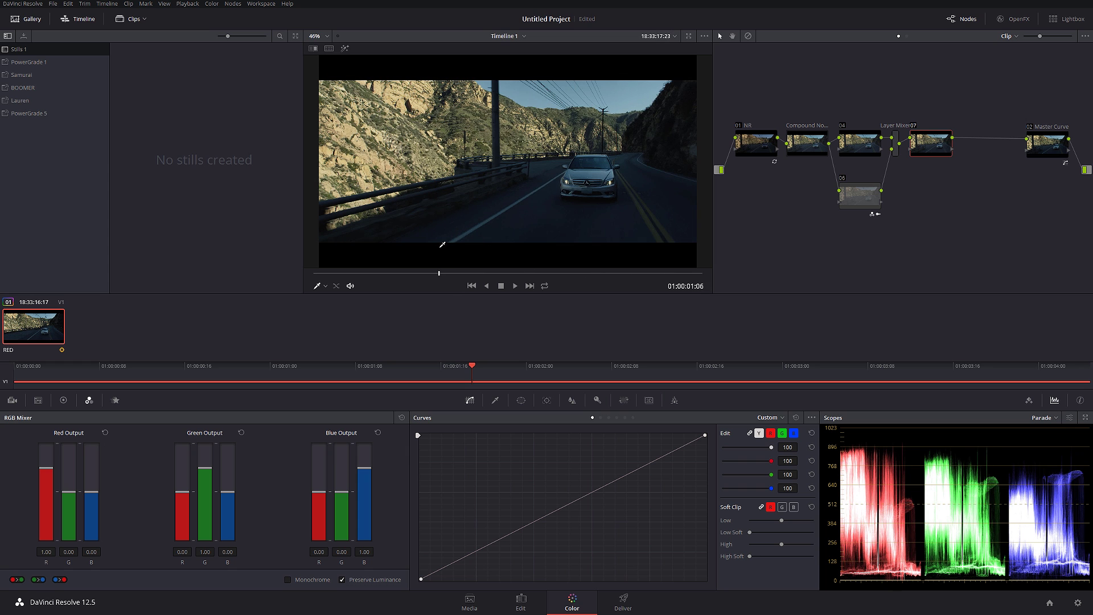
# Step: Compare the shot with all grading nodes bypassed and enabled
pyautogui.hotkey('alt', 'd')
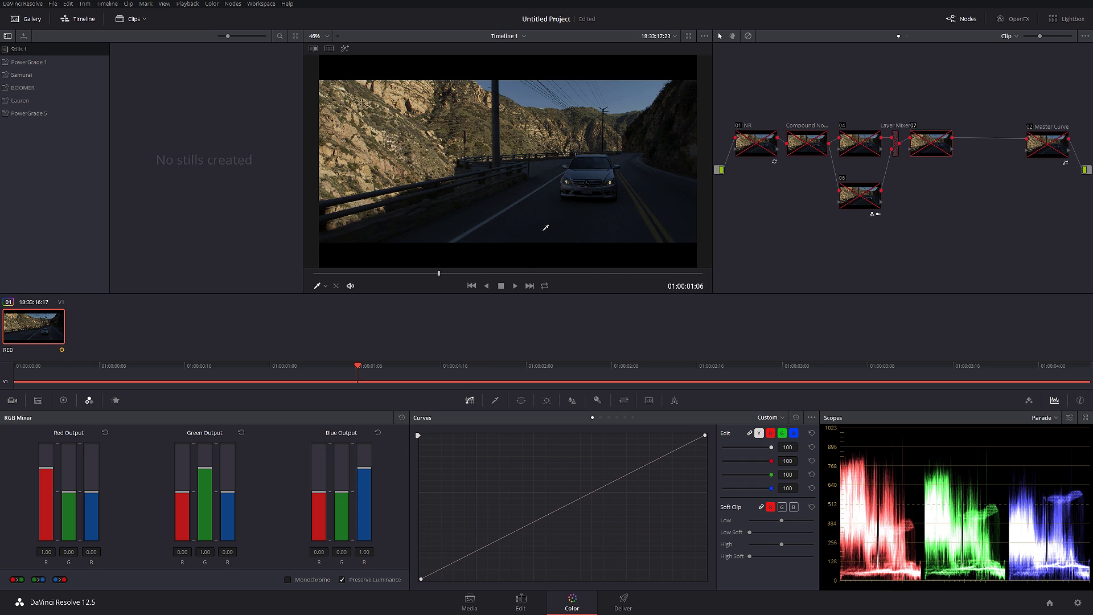
pyautogui.hotkey('alt', 'd')
pyautogui.hotkey('alt', 'd')
pyautogui.hotkey('alt', 'd')
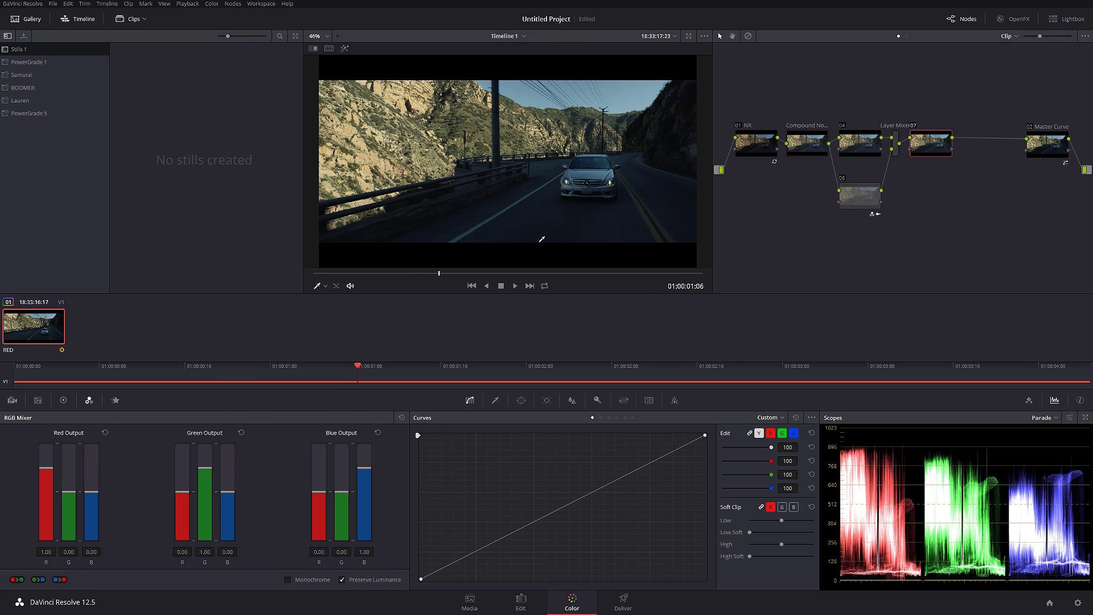
# Step: Enlarge the viewer to compare the ungraded and graded shot, and scrub back to 01:00:00:18
pyautogui.hotkey('alt', 'f')
pyautogui.hotkey('alt', 'd')
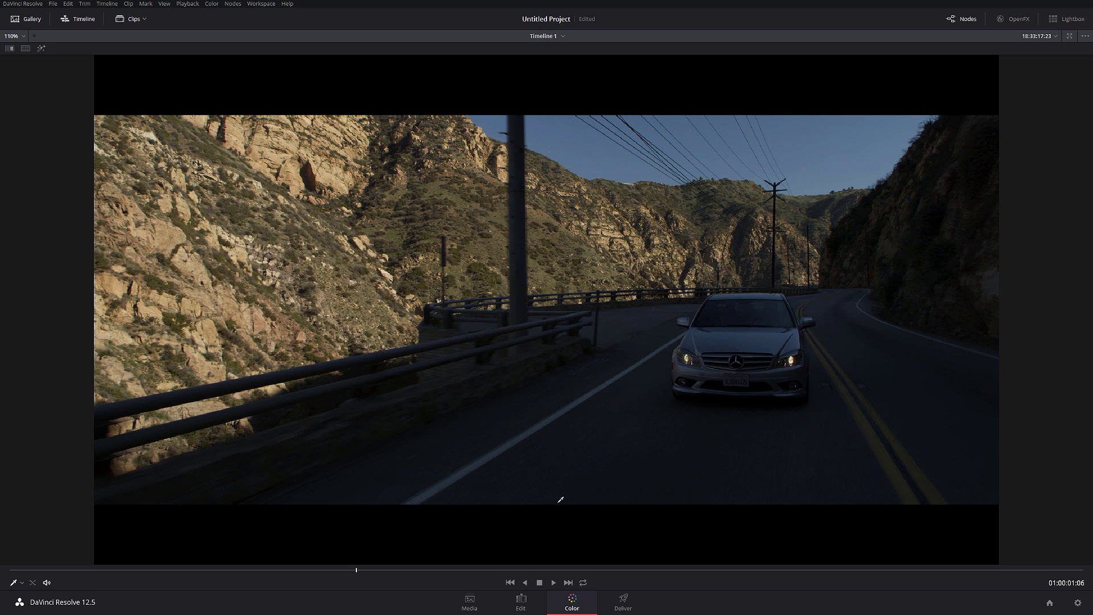
pyautogui.hotkey('alt', 'd')
pyautogui.moveTo(359, 570); pyautogui.dragTo(208, 524)
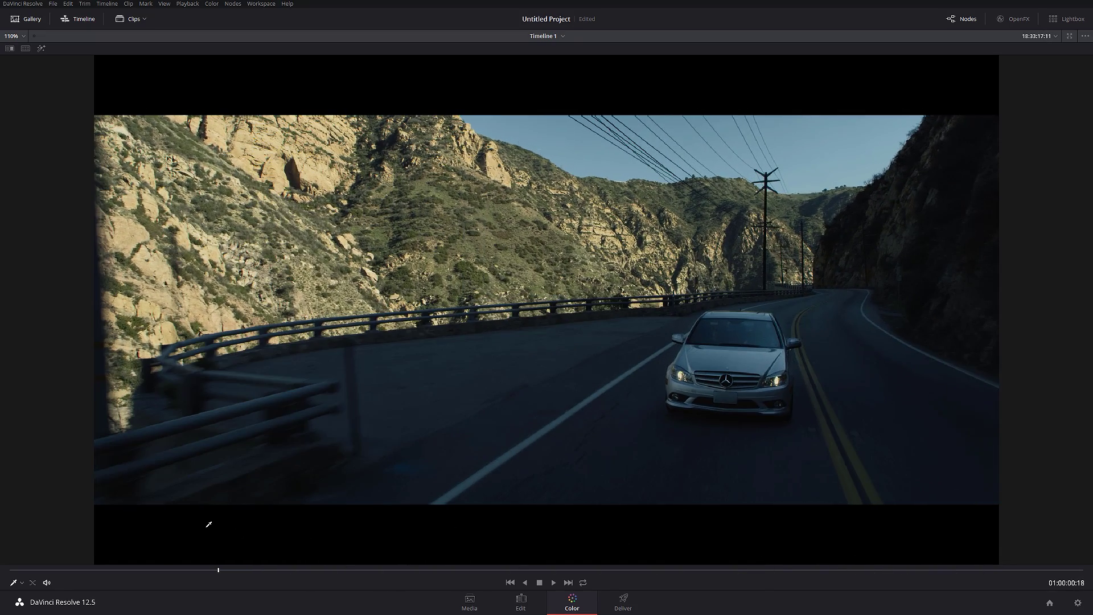